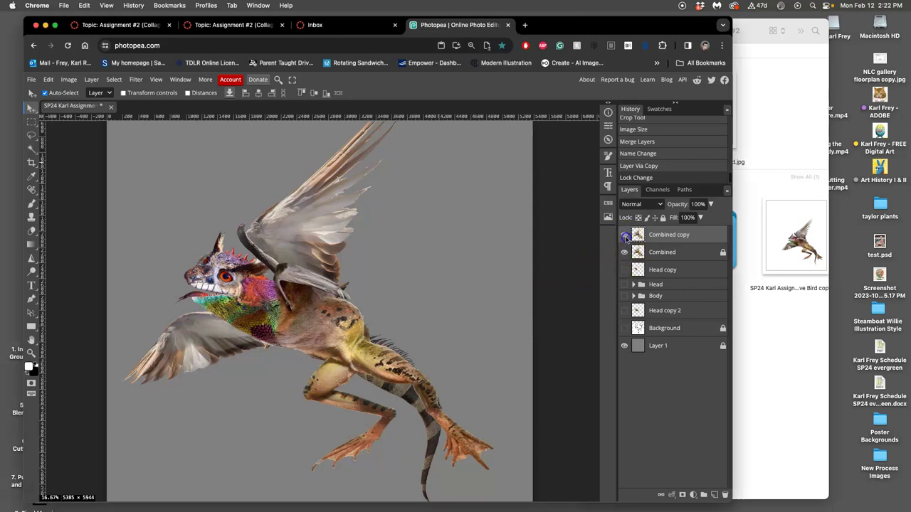
Step: Add a new layer above Combined copy and name it CLONE STAMP
{"action": "left_click", "coordinate": [625, 237]}
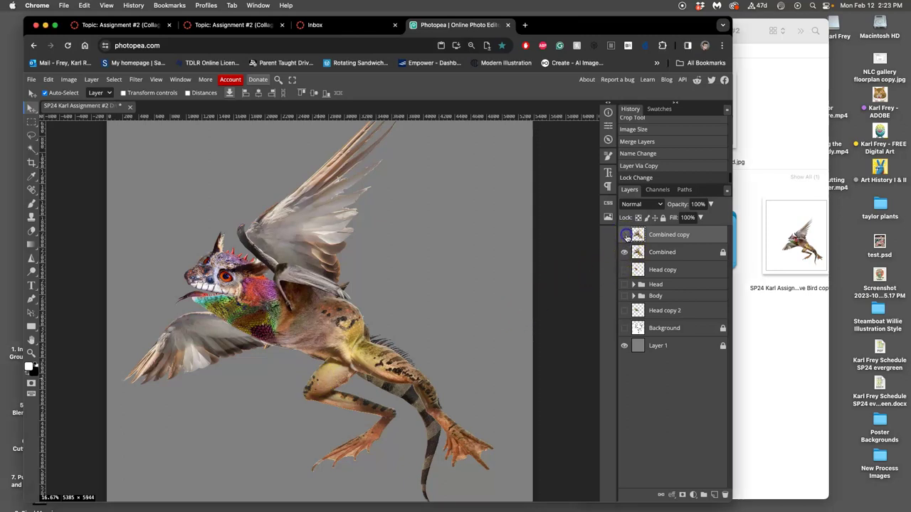
{"action": "left_click", "coordinate": [624, 236]}
{"action": "left_click", "coordinate": [667, 237]}
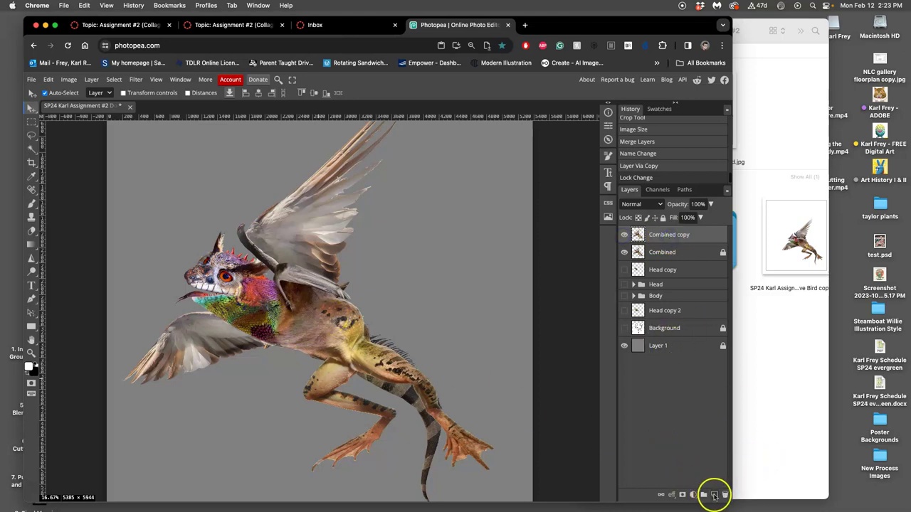
{"action": "left_click", "coordinate": [713, 493]}
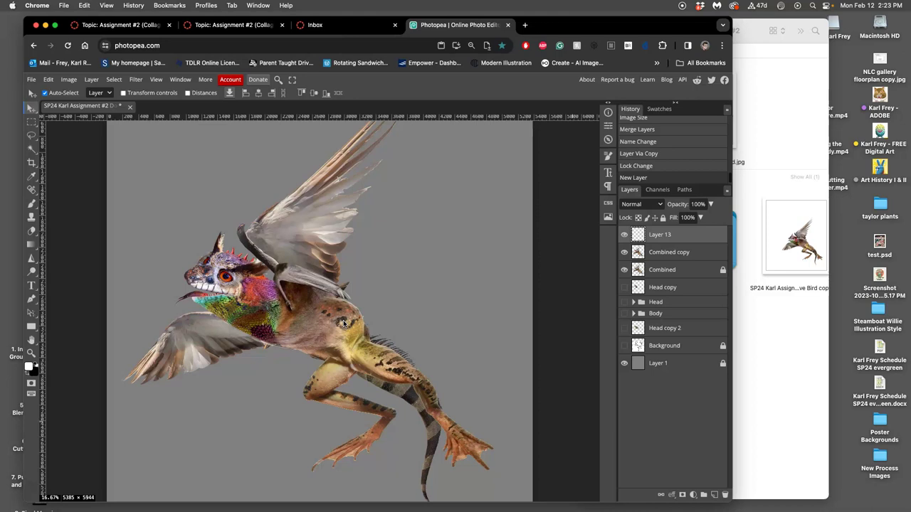
{"action": "mouse_move", "coordinate": [344, 323]}
{"action": "left_mouse_down"}
{"action": "mouse_move", "coordinate": [308, 310]}
{"action": "mouse_move", "coordinate": [289, 338]}
{"action": "mouse_move", "coordinate": [284, 322]}
{"action": "mouse_move", "coordinate": [332, 344]}
{"action": "left_mouse_up"}
{"action": "double_click", "coordinate": [661, 237]}
{"action": "type", "text": "CLONE STAMP"}
{"action": "key", "text": "Return"}
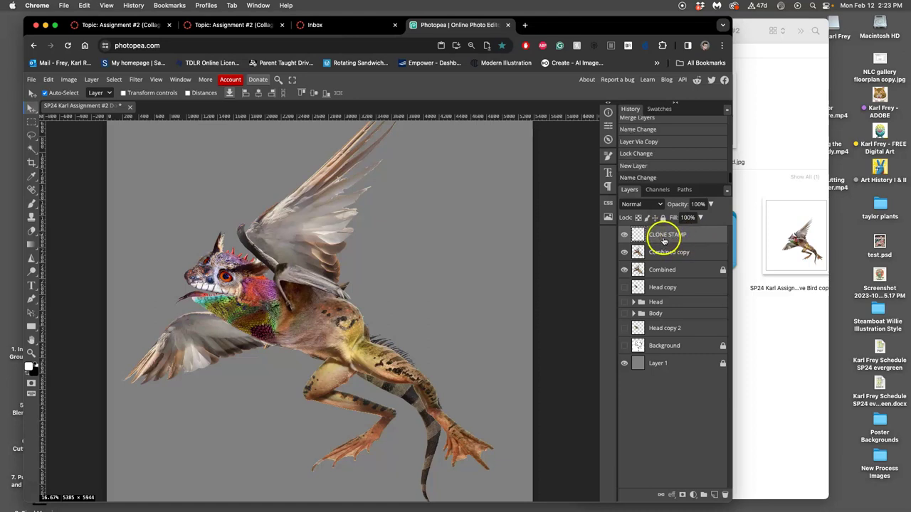
Step: Mark the CLONE STAMP layer with the red color label
{"action": "right_click", "coordinate": [627, 234]}
{"action": "left_click", "coordinate": [627, 233]}
{"action": "right_click", "coordinate": [627, 232]}
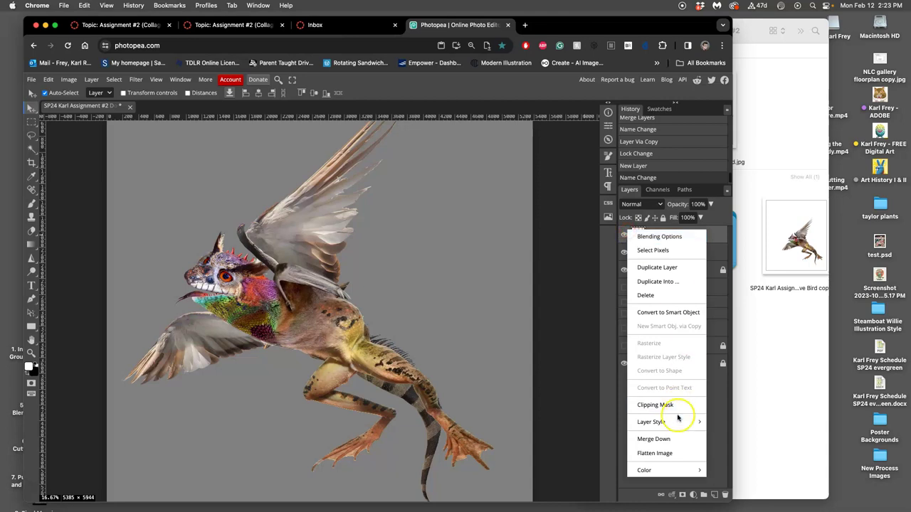
{"action": "mouse_move", "coordinate": [667, 471]}
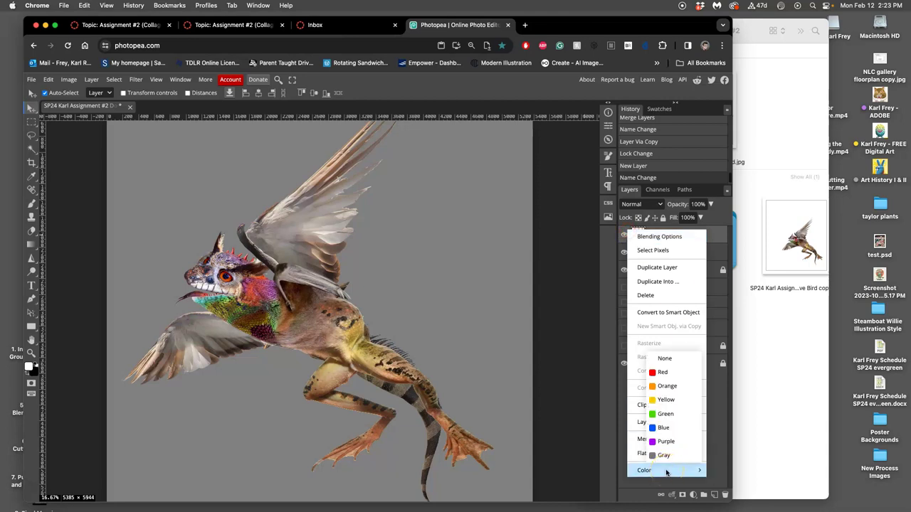
{"action": "left_click", "coordinate": [656, 372]}
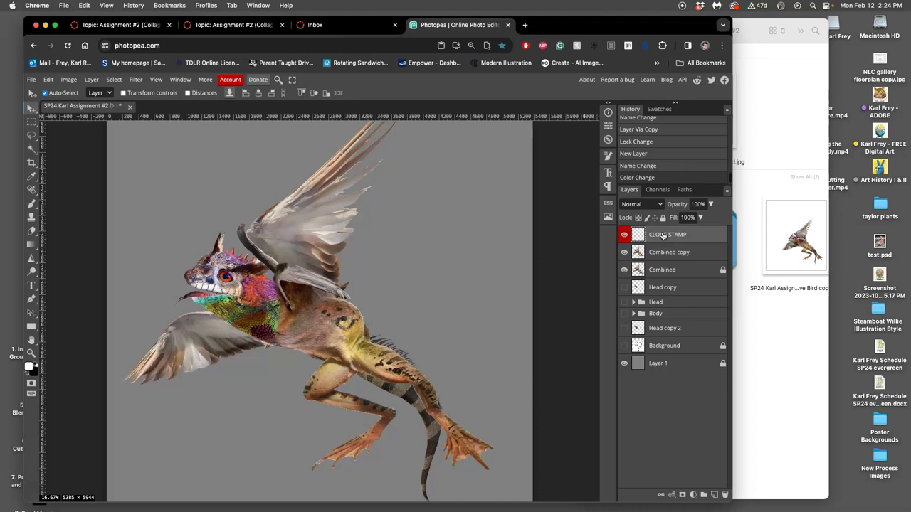
Step: Activate the Clone Stamp tool and set its brush to 371 px size with 0% hardness
{"action": "left_click", "coordinate": [30, 219]}
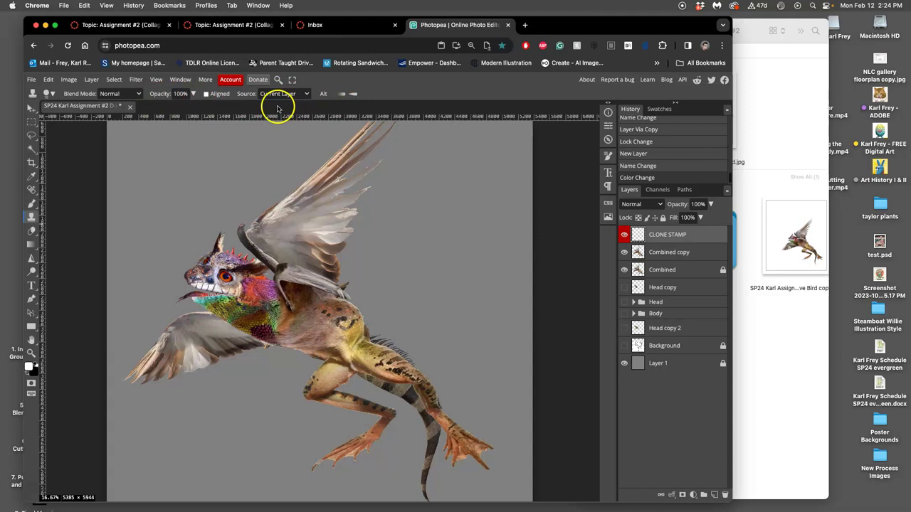
{"action": "left_click", "coordinate": [48, 93]}
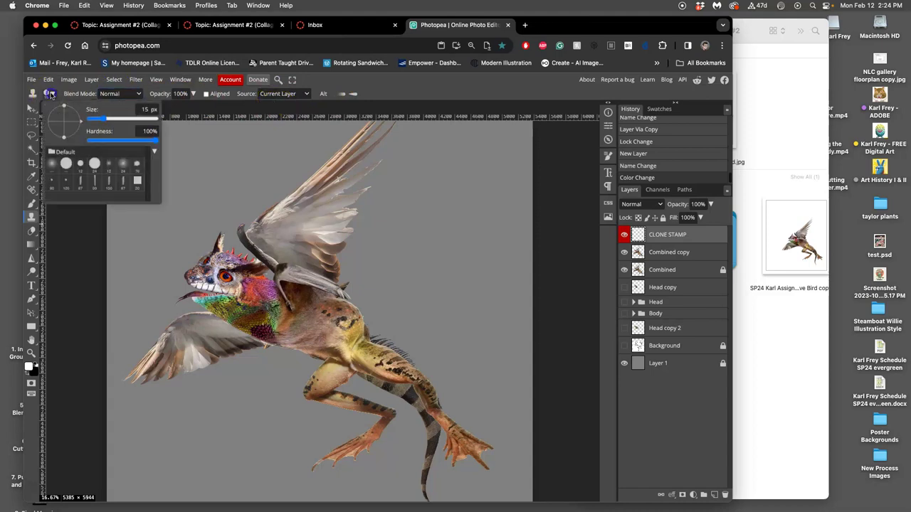
{"action": "mouse_move", "coordinate": [89, 118]}
{"action": "left_mouse_down"}
{"action": "mouse_move", "coordinate": [138, 119]}
{"action": "mouse_move", "coordinate": [155, 139]}
{"action": "mouse_move", "coordinate": [121, 142]}
{"action": "left_mouse_up"}
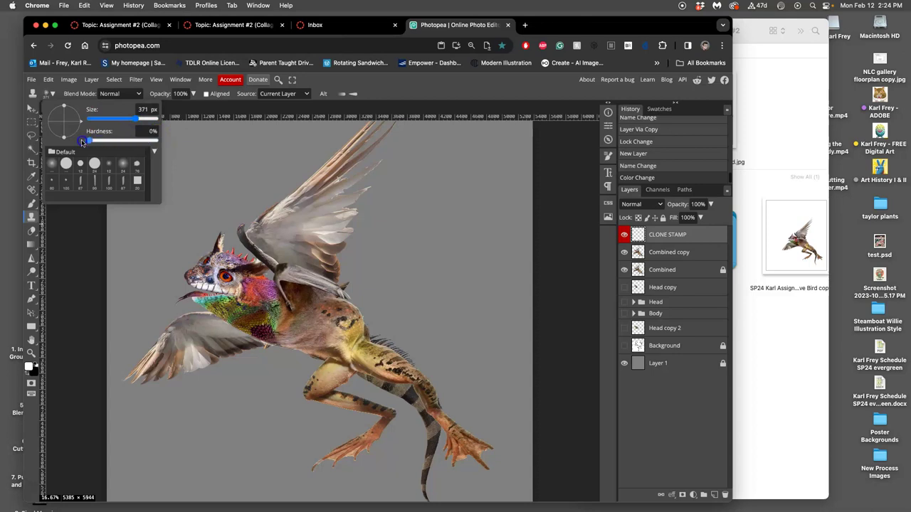
Step: Enable pen-pressure control of the clone brush size and set the sampling source to All Layers
{"action": "left_click", "coordinate": [180, 94]}
{"action": "left_click", "coordinate": [169, 95]}
{"action": "left_click", "coordinate": [355, 96]}
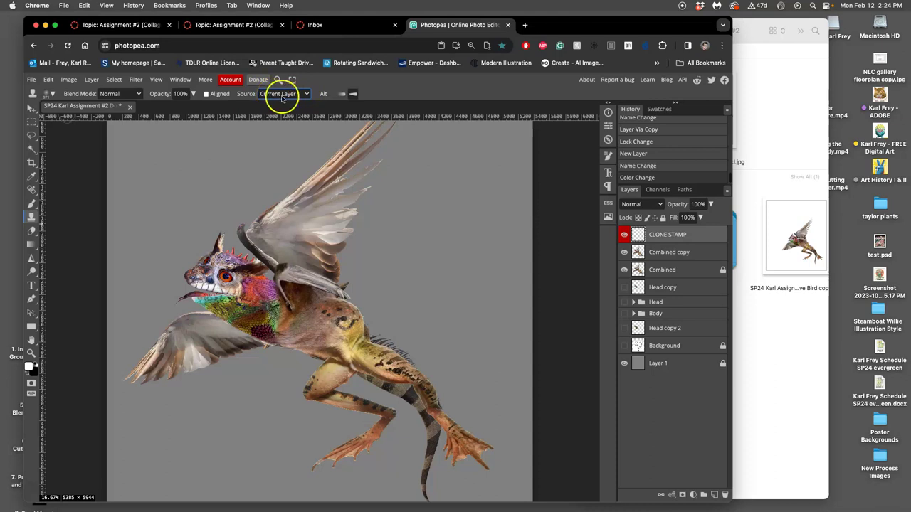
{"action": "left_click", "coordinate": [306, 95]}
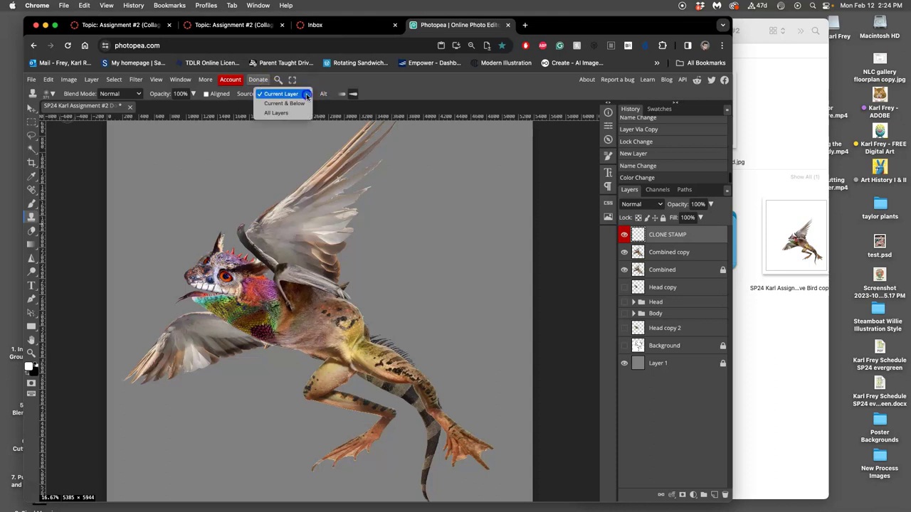
{"action": "left_click", "coordinate": [291, 114]}
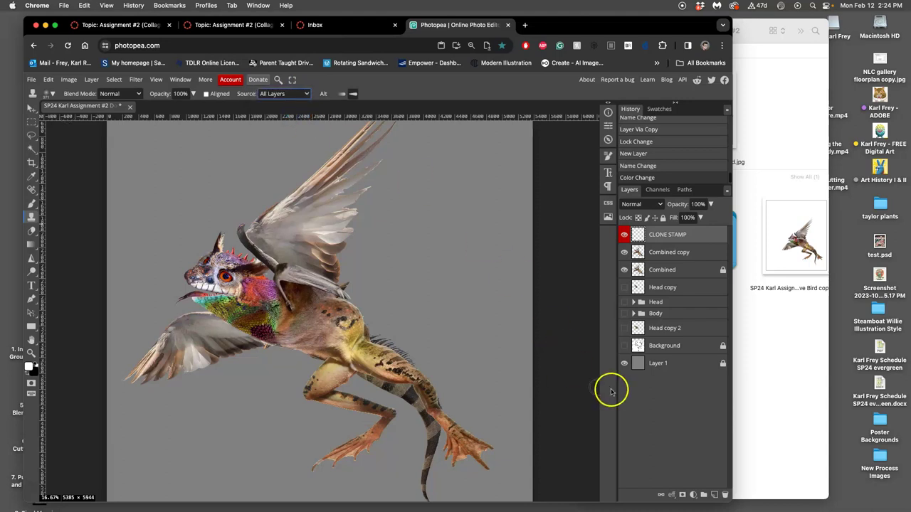
Step: Hide the gray background layer, Layer 1, so only the creature remains on transparency
{"action": "left_click", "coordinate": [623, 364]}
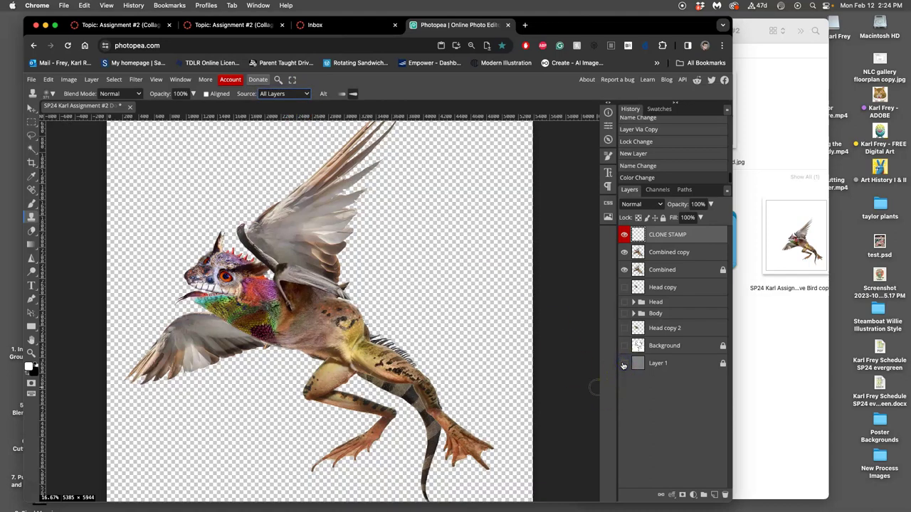
{"action": "left_click", "coordinate": [623, 365]}
{"action": "left_click", "coordinate": [624, 364]}
{"action": "left_click", "coordinate": [625, 364]}
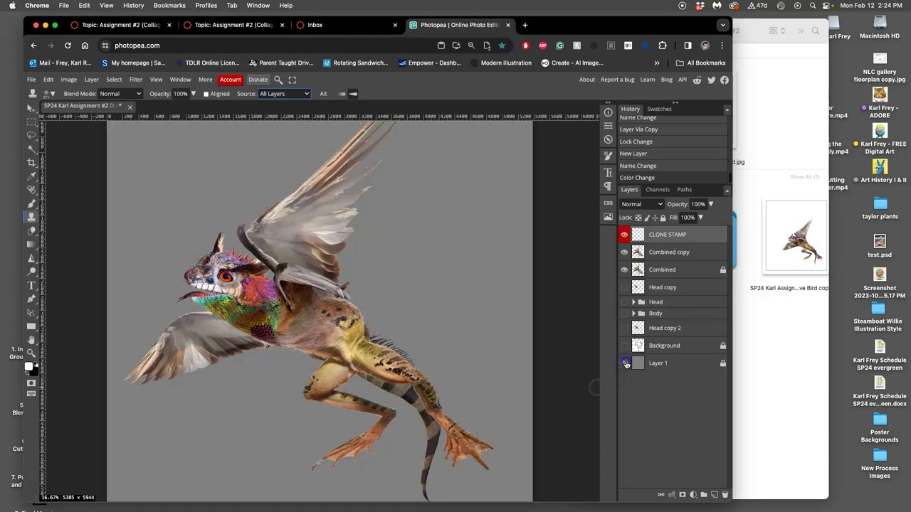
{"action": "left_click", "coordinate": [624, 364]}
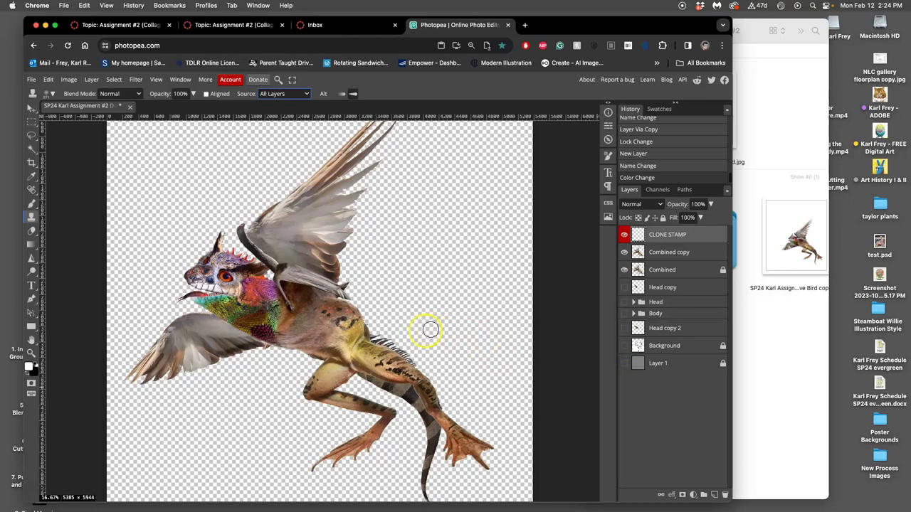
{"action": "key", "text": "super+equal"}
{"action": "key", "text": "super+equal"}
{"action": "key", "text": "super+equal"}
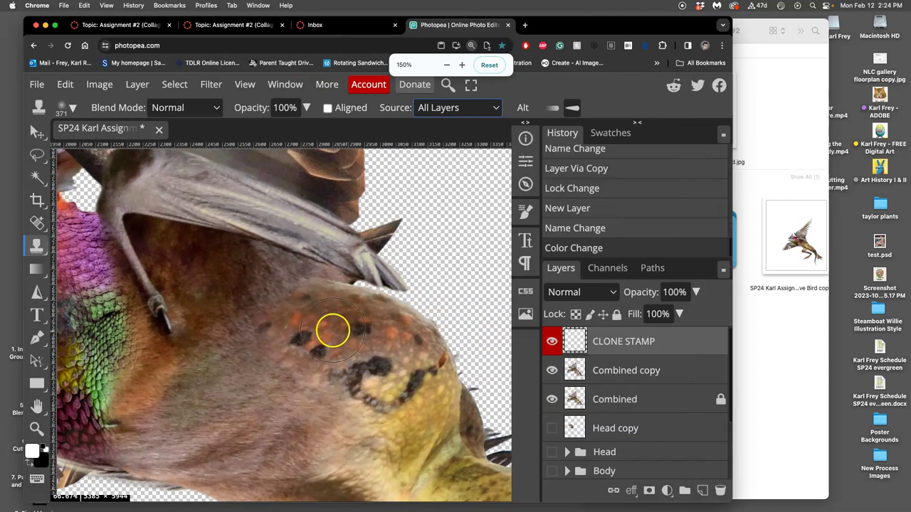
{"action": "key", "text": "super+minus"}
{"action": "key", "text": "super+minus"}
{"action": "key", "text": "super+minus"}
{"action": "key", "text": "super+minus"}
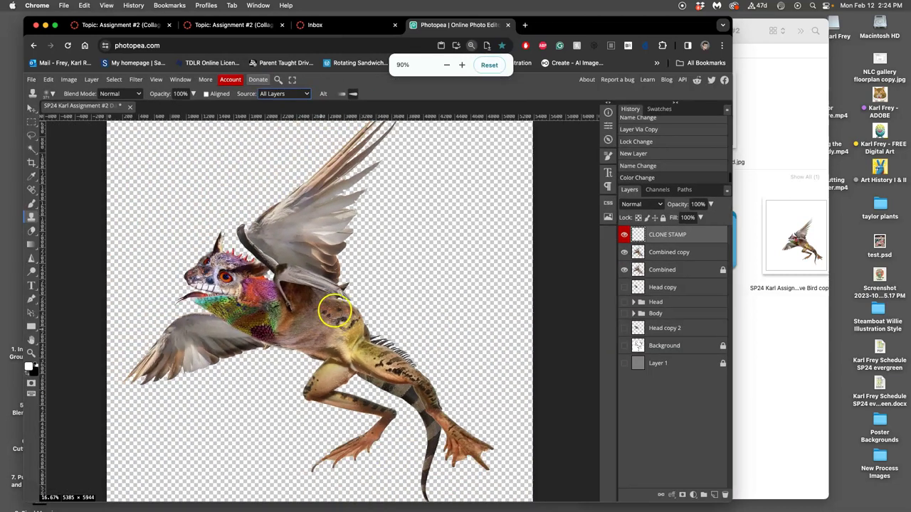
Step: Zoom in to 50% on the area where the creature's head meets its body and reactivate the Clone Stamp tool
{"action": "left_click", "coordinate": [31, 107]}
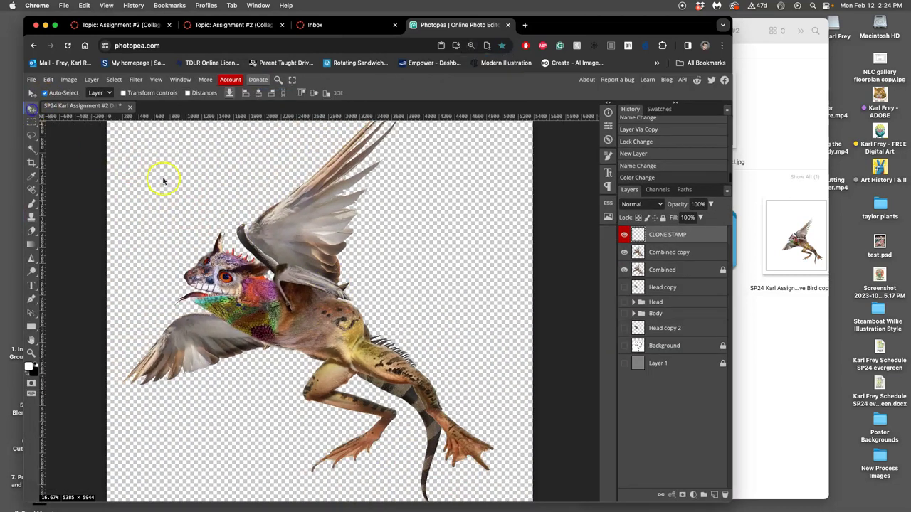
{"action": "key", "text": "super+equal"}
{"action": "key", "text": "super+equal"}
{"action": "key", "text": "super+equal"}
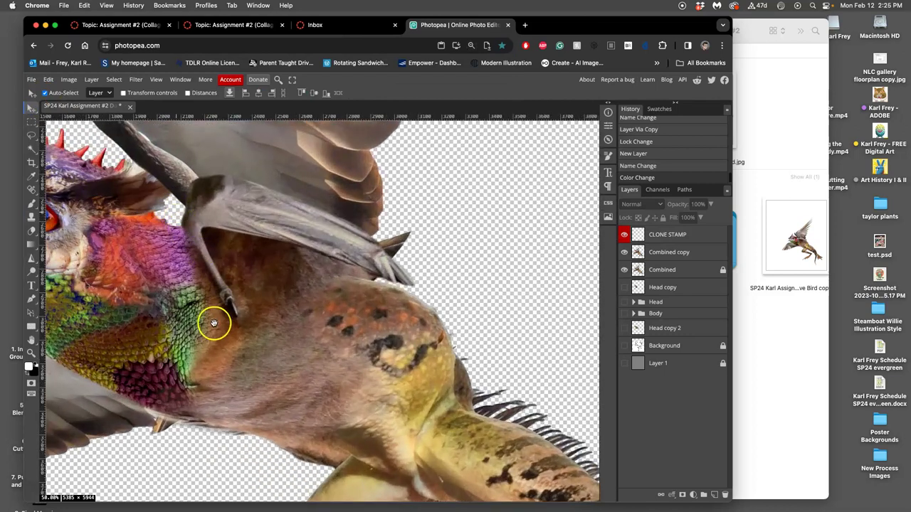
{"action": "left_click_drag", "start_coordinate": [214, 323], "coordinate": [332, 260]}
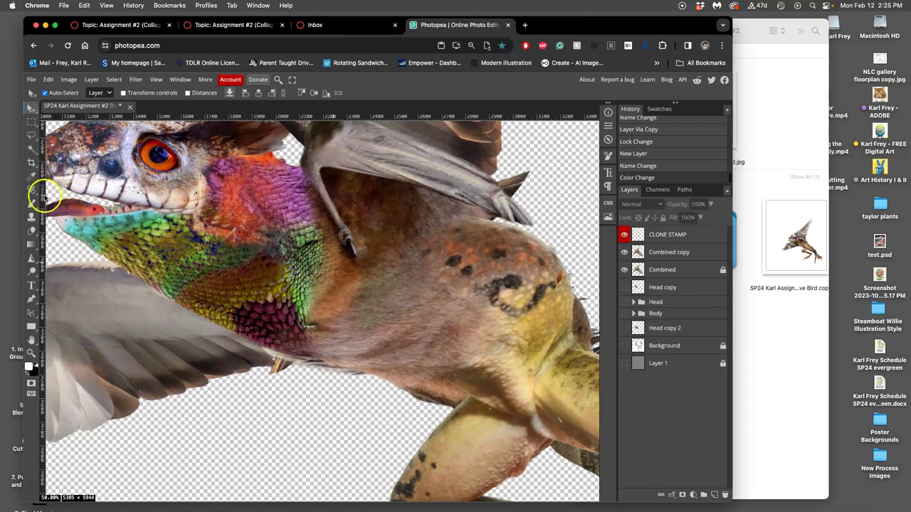
{"action": "left_click", "coordinate": [31, 217]}
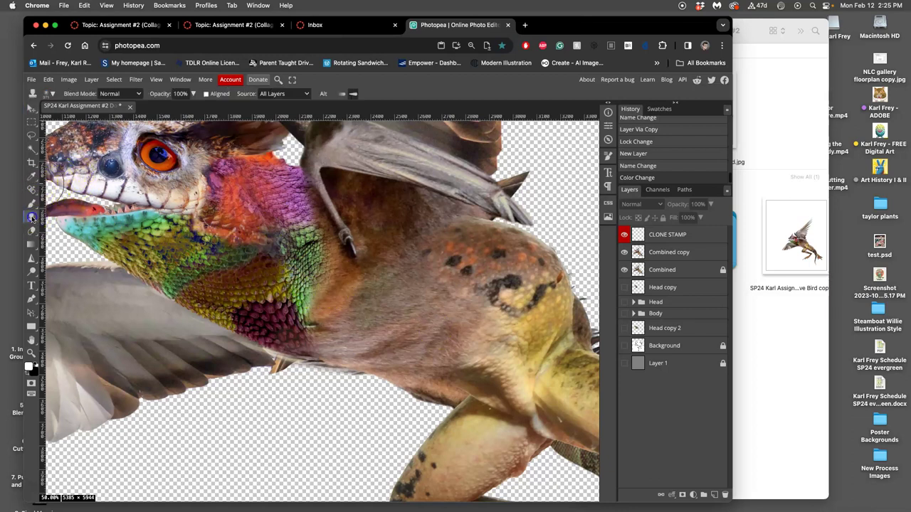
{"action": "mouse_move", "coordinate": [377, 270]}
{"action": "left_mouse_down"}
{"action": "mouse_move", "coordinate": [360, 270]}
{"action": "mouse_move", "coordinate": [408, 309]}
{"action": "left_mouse_up"}
{"action": "left_click", "coordinate": [426, 317]}
{"action": "left_click", "coordinate": [420, 319]}
{"action": "left_click", "coordinate": [422, 314]}
{"action": "left_click_drag", "start_coordinate": [378, 266], "coordinate": [402, 281]}
{"action": "left_click", "coordinate": [404, 283], "text": "alt"}
{"action": "mouse_move", "coordinate": [414, 304]}
{"action": "left_mouse_down"}
{"action": "mouse_move", "coordinate": [378, 319]}
{"action": "mouse_move", "coordinate": [264, 278]}
{"action": "mouse_move", "coordinate": [356, 328]}
{"action": "mouse_move", "coordinate": [427, 304]}
{"action": "left_mouse_up"}
{"action": "scroll", "coordinate": [391, 311], "scroll_direction": "up", "scroll_amount": 10}
{"action": "scroll", "coordinate": [358, 313], "scroll_direction": "down", "scroll_amount": 15}
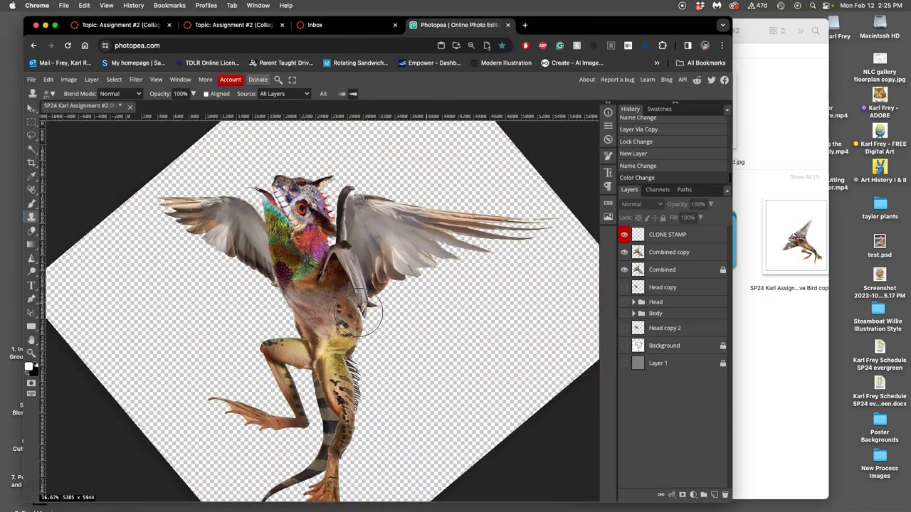
{"action": "scroll", "coordinate": [359, 313], "scroll_direction": "up", "scroll_amount": 17}
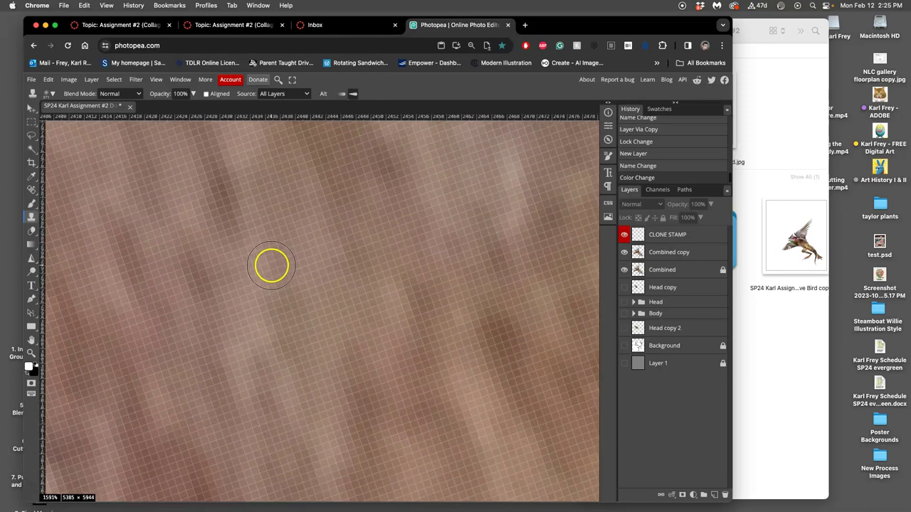
{"action": "scroll", "coordinate": [235, 271], "scroll_direction": "up", "scroll_amount": 4}
Step: Reset the tilted canvas view to a 0° angle using the Rotate View tool
{"action": "left_click", "coordinate": [31, 312]}
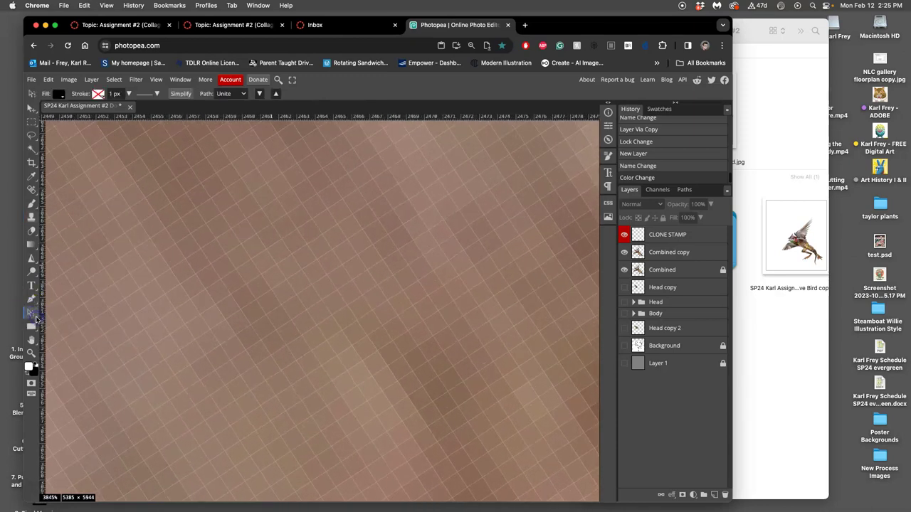
{"action": "double_click", "coordinate": [31, 341]}
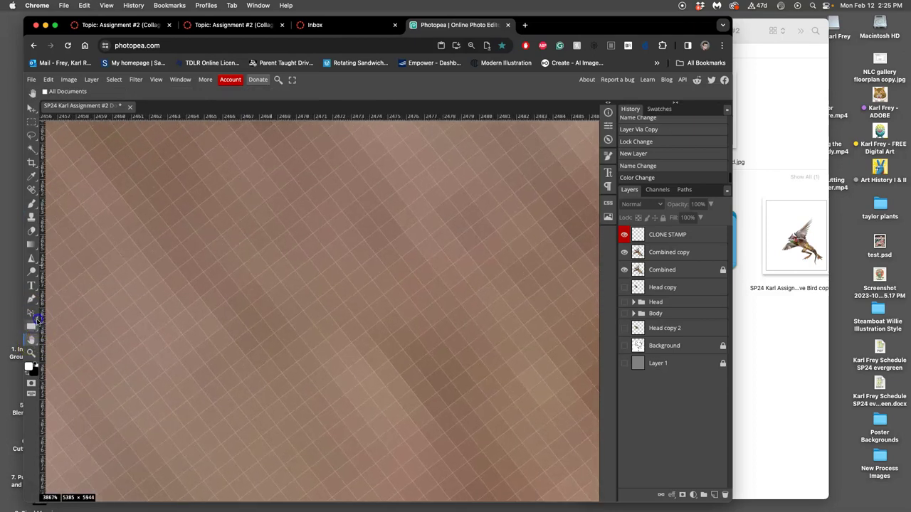
{"action": "left_click", "coordinate": [33, 315]}
{"action": "scroll", "coordinate": [38, 321], "scroll_direction": "up", "scroll_amount": 3}
{"action": "left_click", "coordinate": [33, 342]}
{"action": "right_click", "coordinate": [32, 341]}
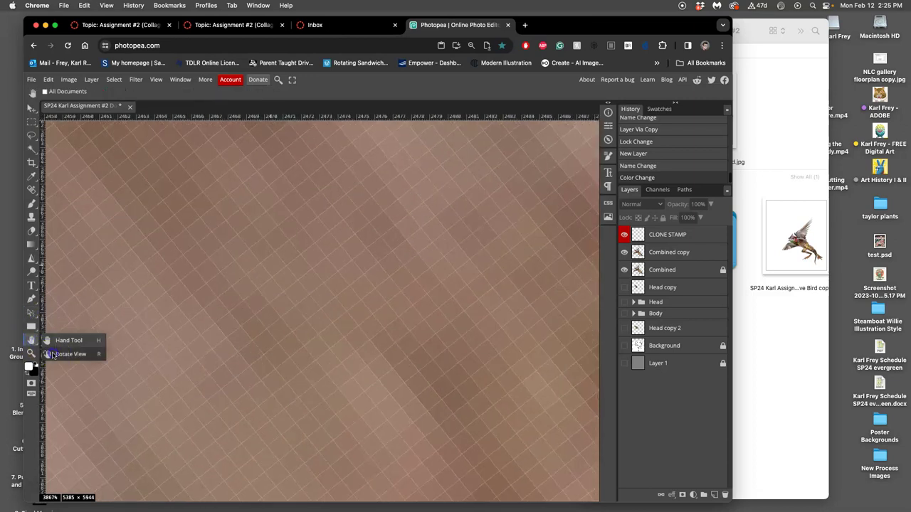
{"action": "left_click", "coordinate": [51, 354]}
{"action": "left_click", "coordinate": [32, 342]}
{"action": "double_click", "coordinate": [34, 343]}
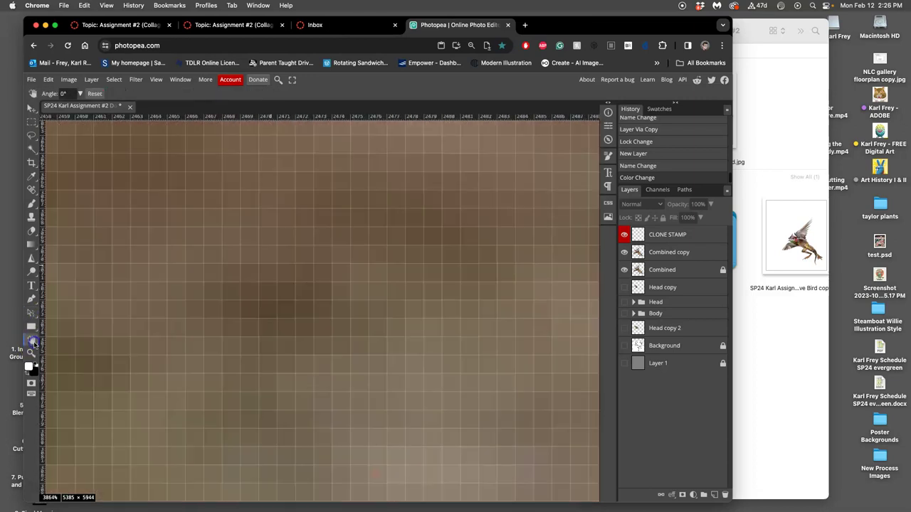
{"action": "double_click", "coordinate": [33, 341]}
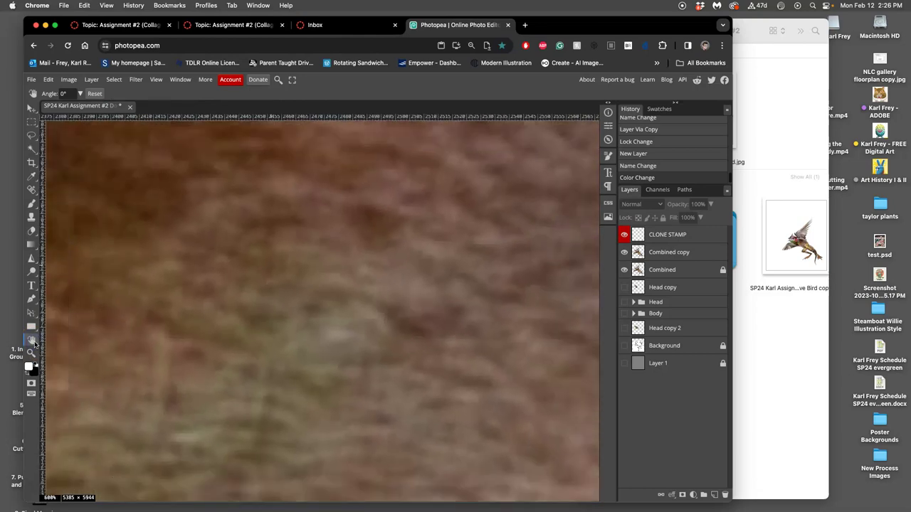
Step: Try to straighten the tilted, over-zoomed canvas by resetting its view angle to 0° and switching back to the Move tool
{"action": "scroll", "coordinate": [34, 344], "scroll_direction": "up", "scroll_amount": 10}
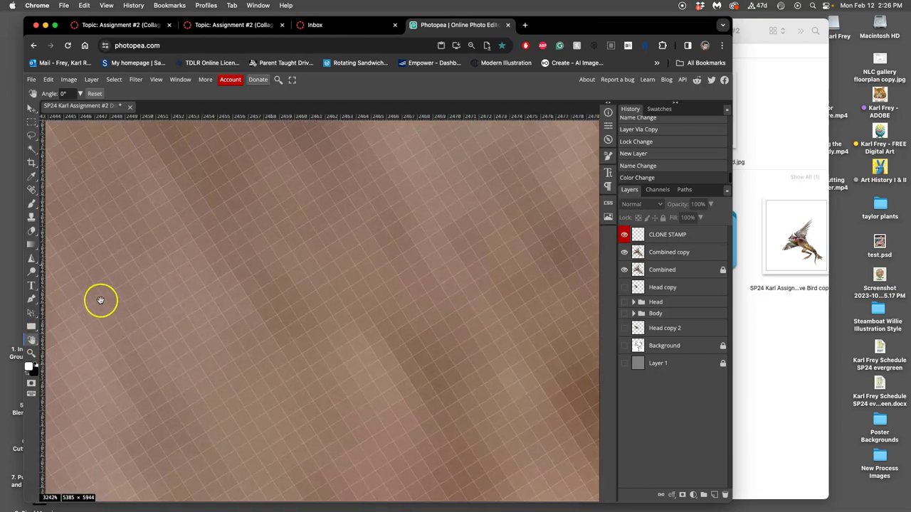
{"action": "left_click_drag", "start_coordinate": [100, 299], "coordinate": [151, 325]}
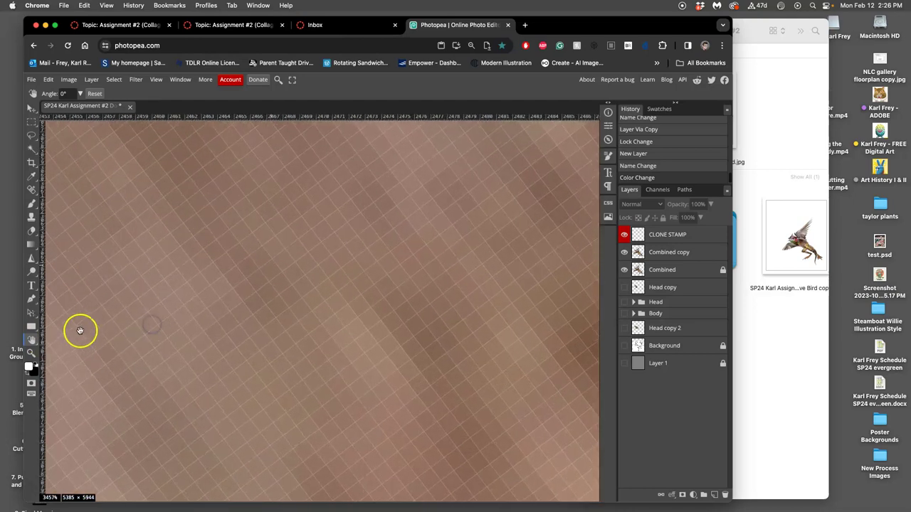
{"action": "left_click", "coordinate": [32, 341]}
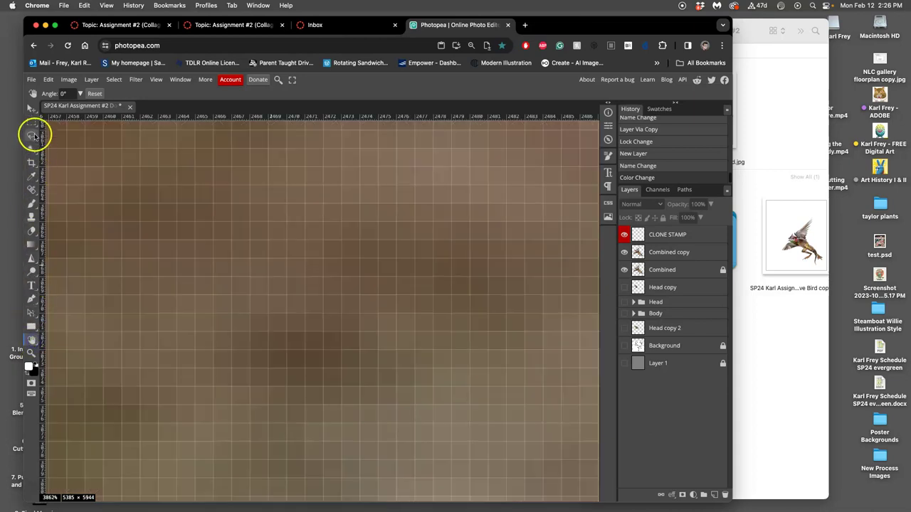
{"action": "left_click", "coordinate": [31, 108]}
{"action": "scroll", "coordinate": [213, 291], "scroll_direction": "up", "scroll_amount": 3}
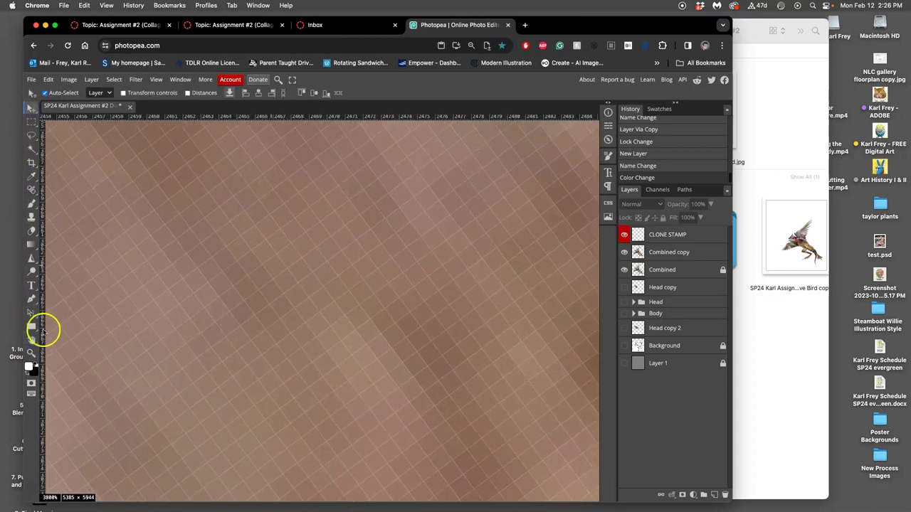
{"action": "double_click", "coordinate": [29, 341]}
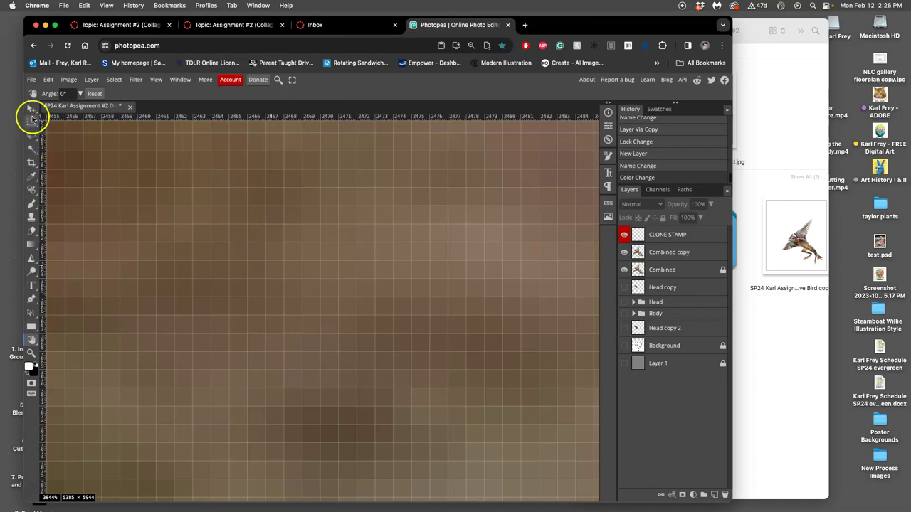
{"action": "left_click", "coordinate": [31, 108]}
{"action": "scroll", "coordinate": [53, 193], "scroll_direction": "up", "scroll_amount": 5}
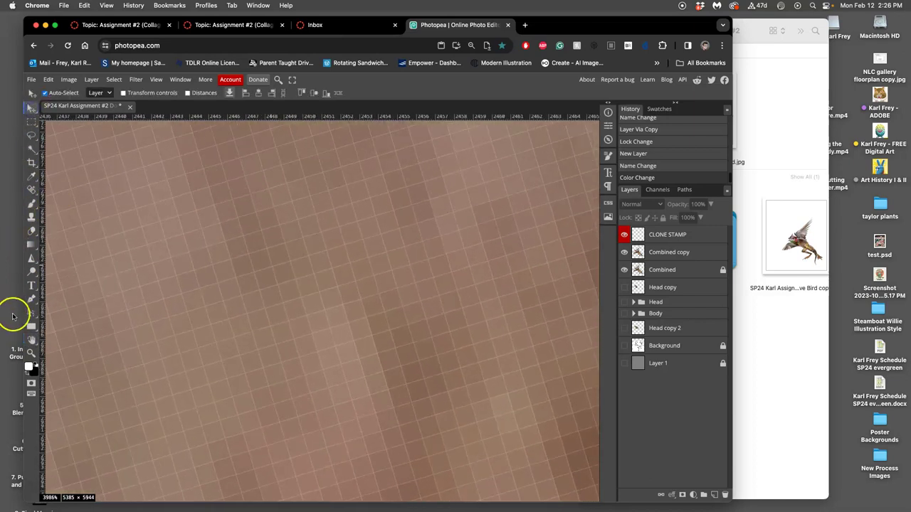
{"action": "left_click", "coordinate": [30, 342]}
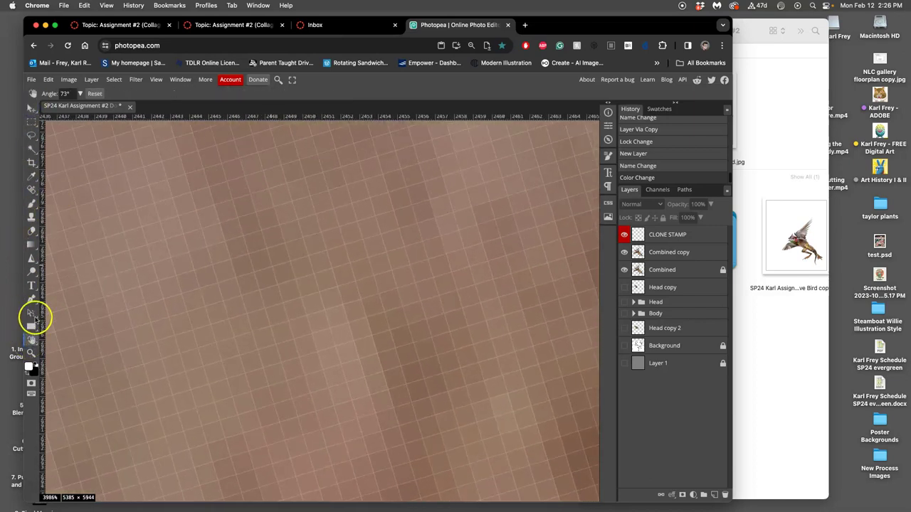
{"action": "left_click", "coordinate": [29, 111]}
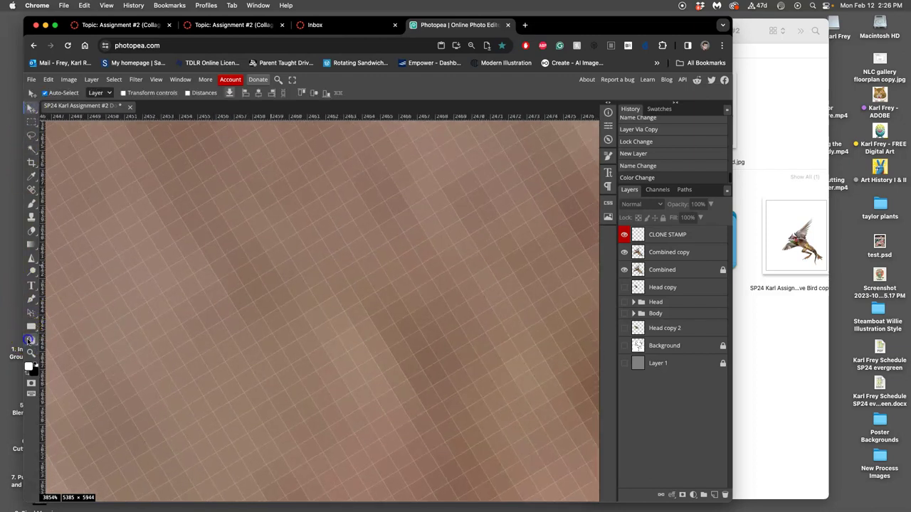
{"action": "double_click", "coordinate": [30, 340]}
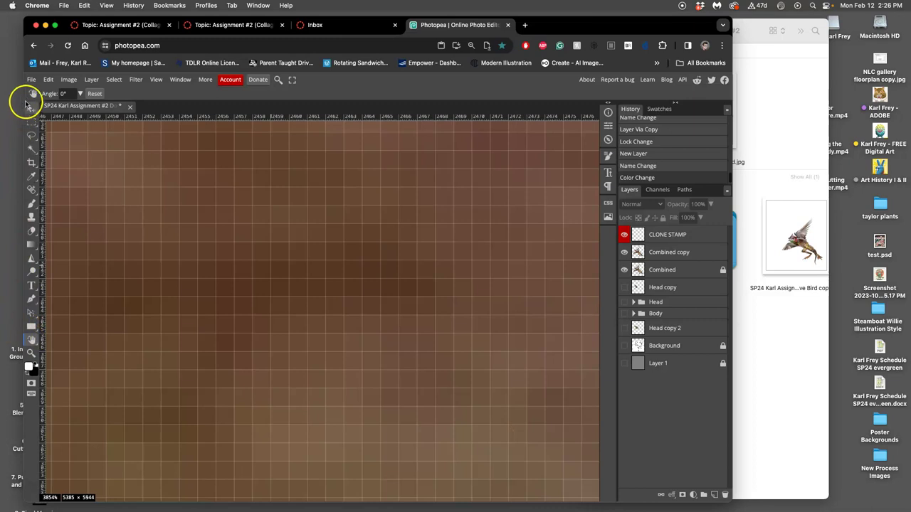
{"action": "left_click", "coordinate": [95, 94]}
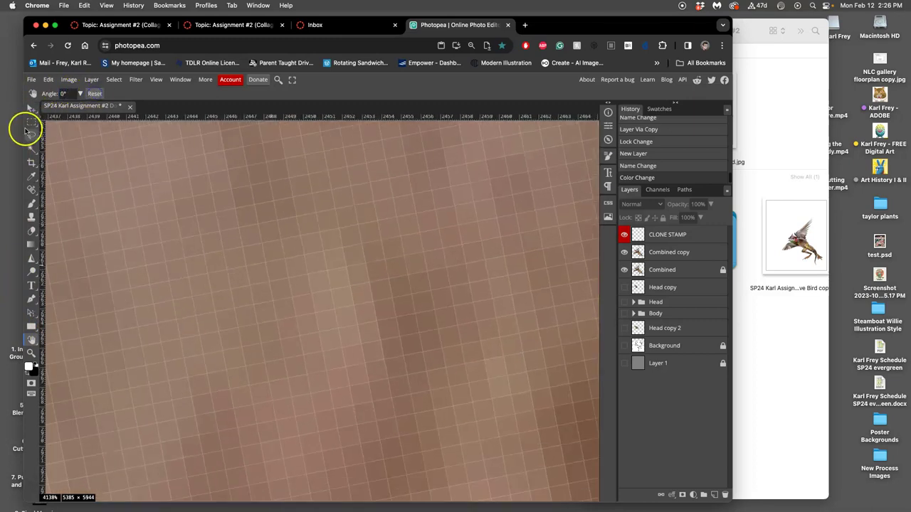
{"action": "double_click", "coordinate": [31, 340]}
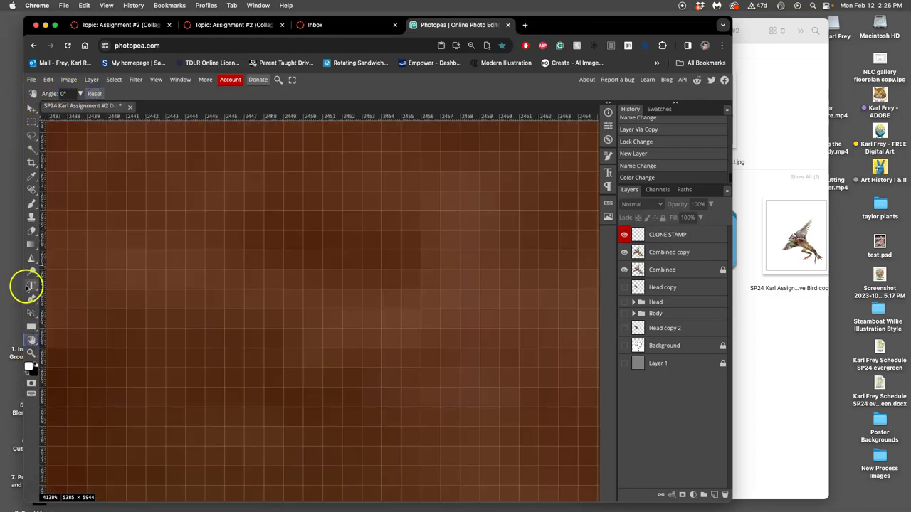
{"action": "left_click", "coordinate": [32, 110]}
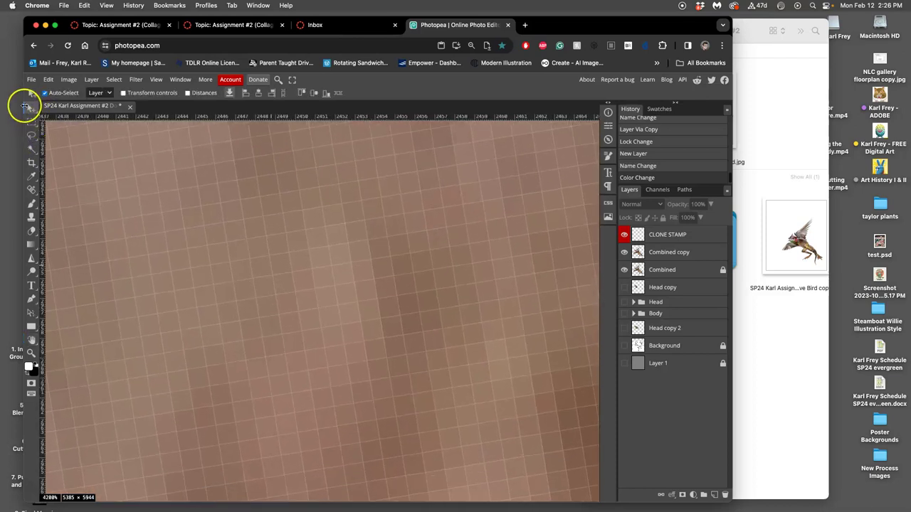
{"action": "scroll", "coordinate": [98, 140], "scroll_direction": "down", "scroll_amount": 3}
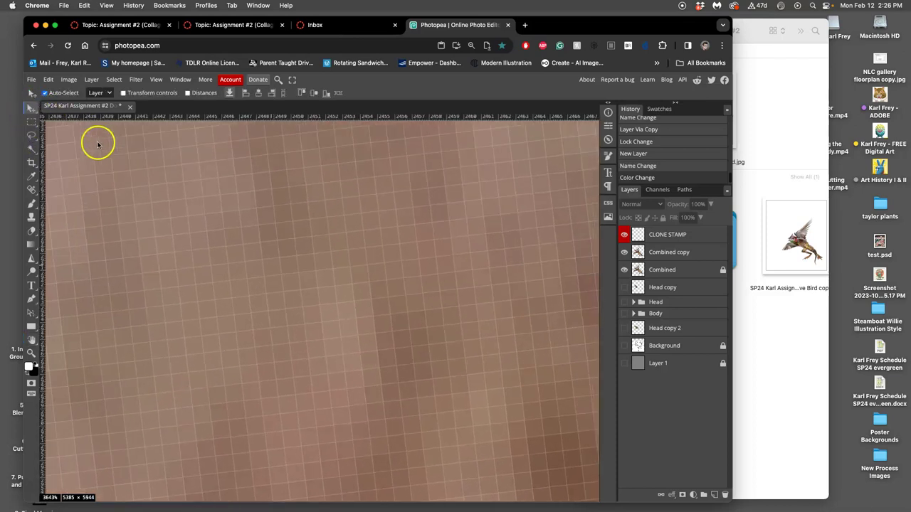
{"action": "left_click_drag", "start_coordinate": [170, 134], "coordinate": [151, 108]}
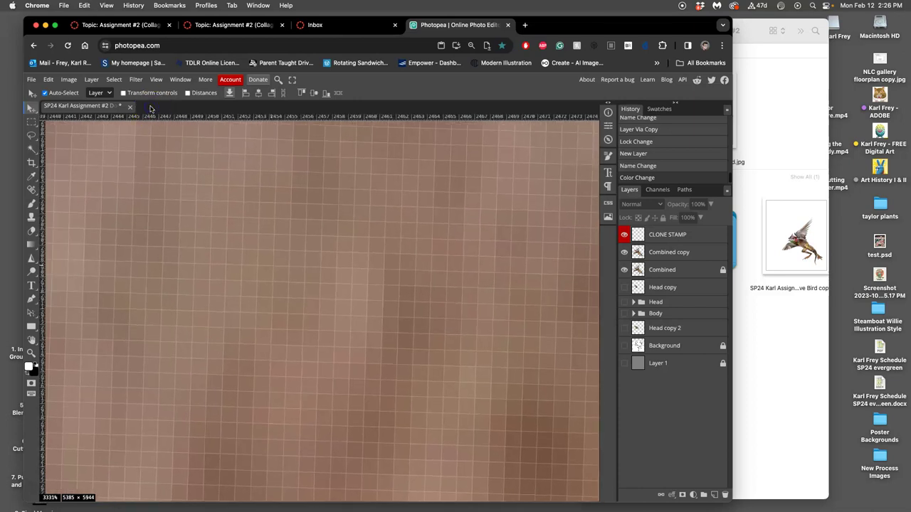
Step: Try to fit the whole creature in the window and zoom out from the pixel-level view
{"action": "key", "text": "super+0"}
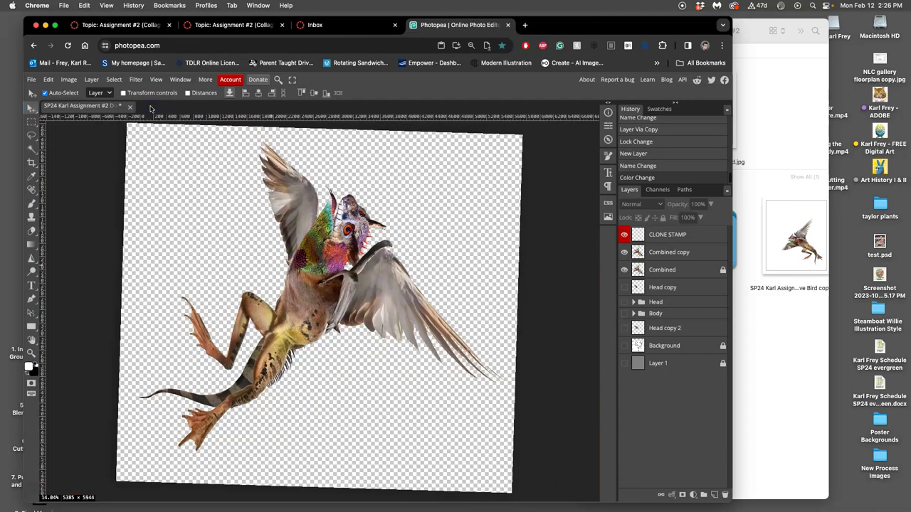
{"action": "left_click_drag", "start_coordinate": [128, 128], "coordinate": [170, 147]}
{"action": "key", "text": "super+minus"}
{"action": "key", "text": "super+minus"}
{"action": "key", "text": "super+minus"}
{"action": "key", "text": "super+minus"}
{"action": "key", "text": "super+minus"}
{"action": "key", "text": "super+minus"}
{"action": "key", "text": "super+minus"}
{"action": "key", "text": "super+minus"}
{"action": "key", "text": "super+minus"}
{"action": "key", "text": "super+minus"}
{"action": "key", "text": "super+minus"}
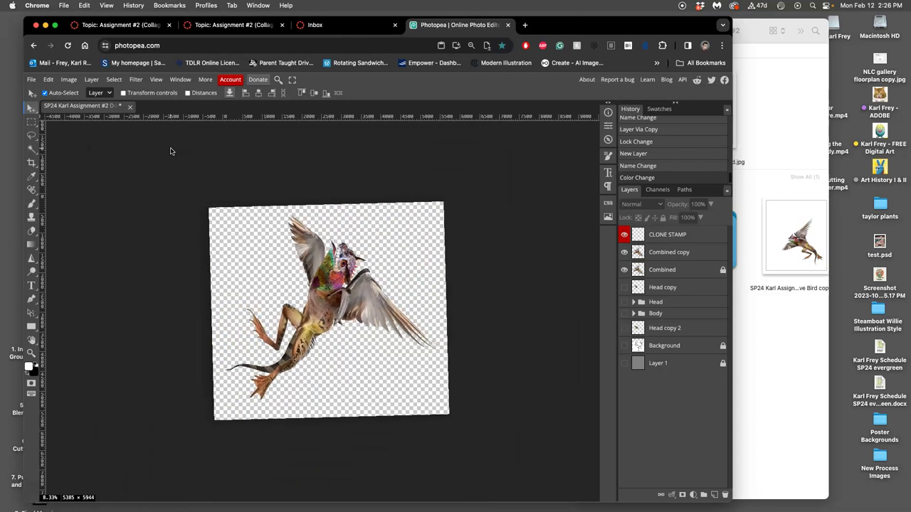
{"action": "left_click_drag", "start_coordinate": [170, 151], "coordinate": [167, 147]}
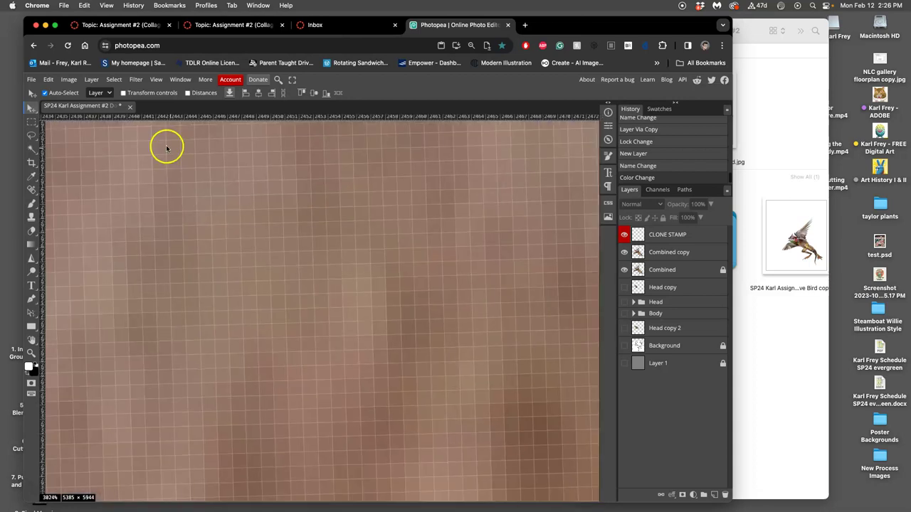
Step: Save the creature document and switch to Finder to locate its PSD in the Assignment #2 folder
{"action": "left_click", "coordinate": [40, 81]}
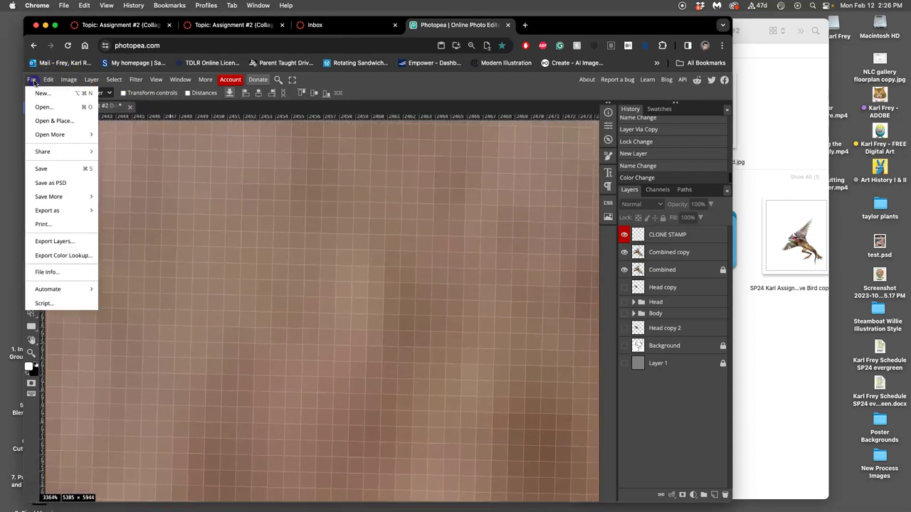
{"action": "left_click", "coordinate": [43, 165]}
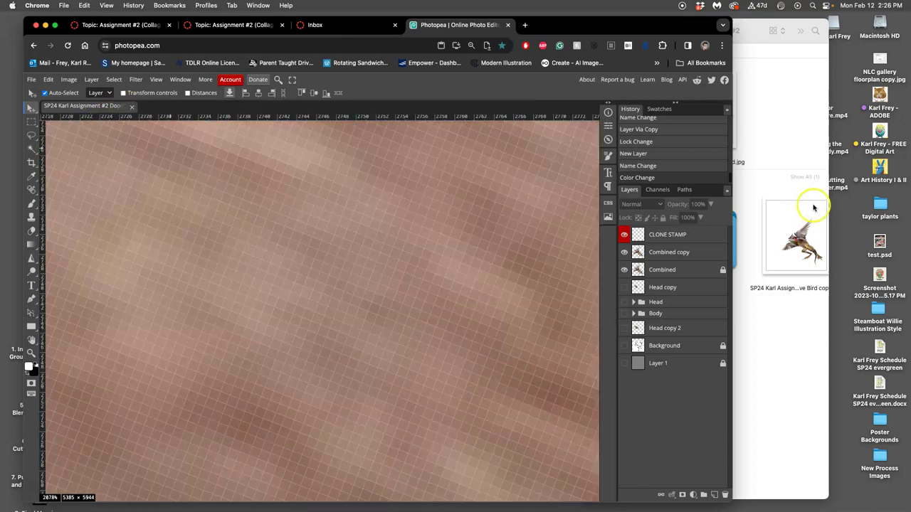
{"action": "left_click", "coordinate": [811, 203]}
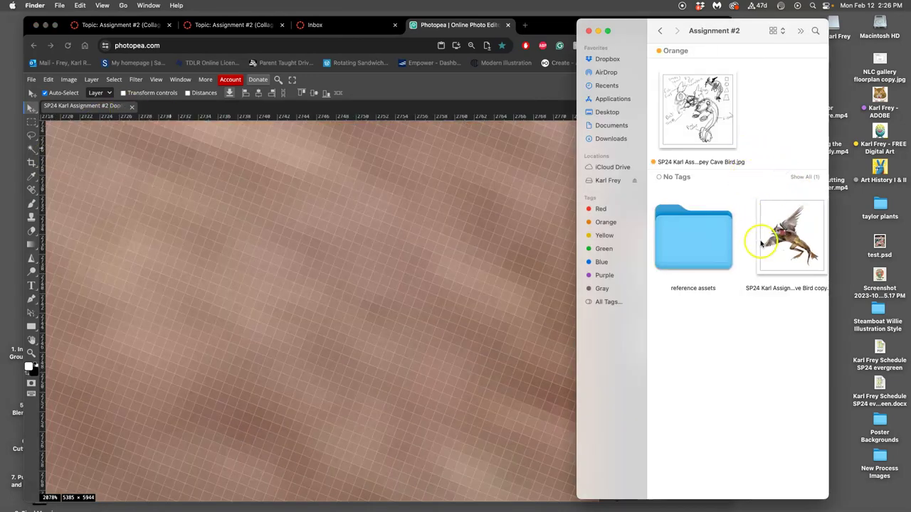
{"action": "scroll", "coordinate": [760, 243], "scroll_direction": "right", "scroll_amount": 1}
{"action": "scroll", "coordinate": [386, 253], "scroll_direction": "down", "scroll_amount": 2}
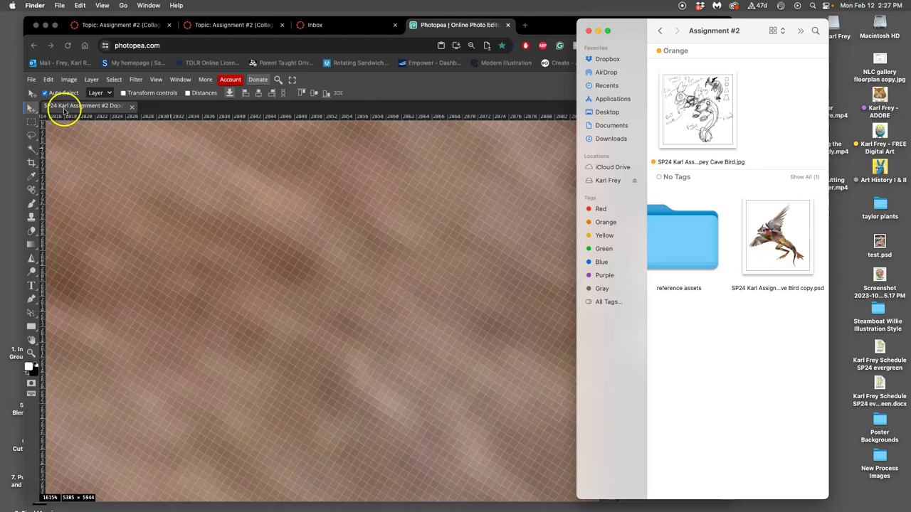
Step: Close the document, close the editor's browser tab and load photopea.com in a new tab
{"action": "left_click", "coordinate": [132, 106]}
{"action": "left_click", "coordinate": [132, 107]}
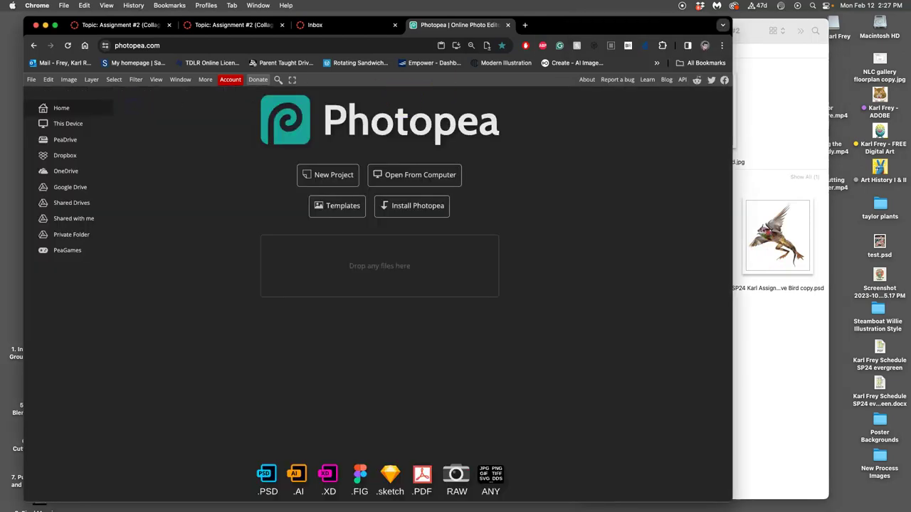
{"action": "left_click_drag", "start_coordinate": [660, 20], "coordinate": [657, 53]}
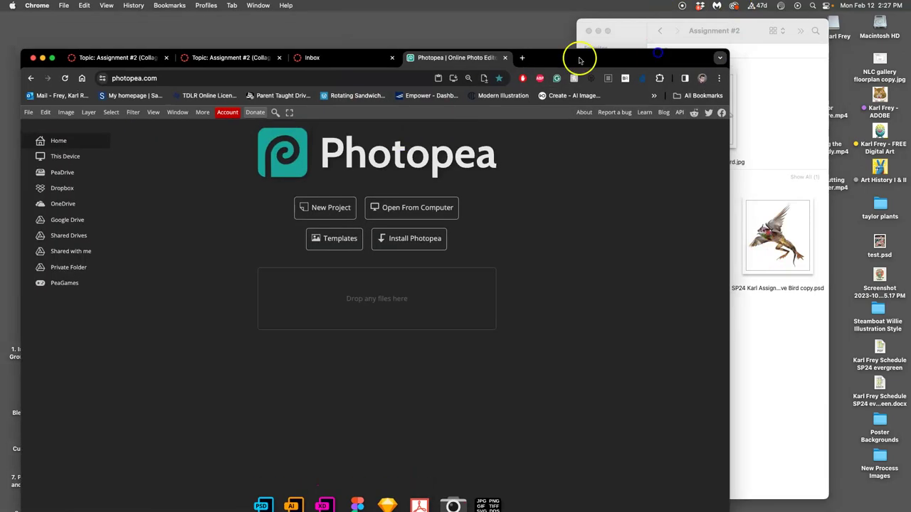
{"action": "left_click", "coordinate": [504, 57]}
{"action": "left_click", "coordinate": [413, 58]}
{"action": "type", "text": "photopea.com"}
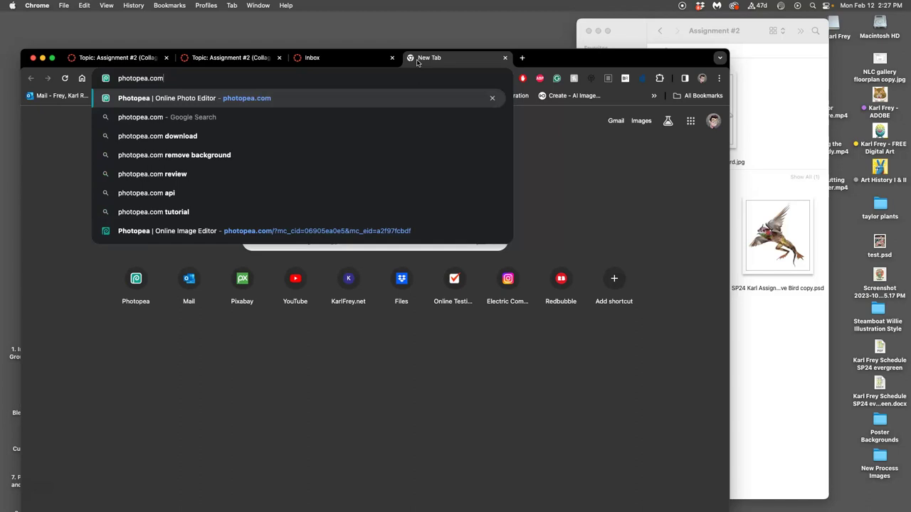
{"action": "key", "text": "Return"}
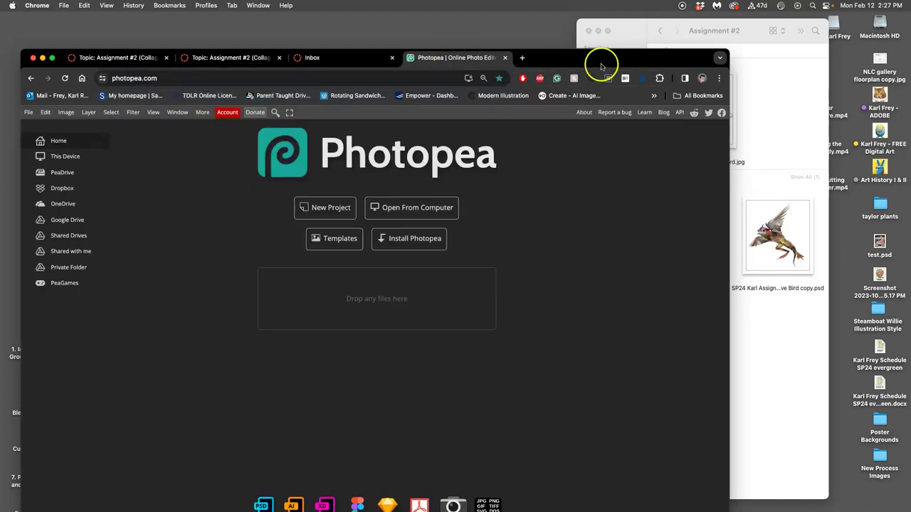
Step: Open the saved Bird copy PSD from the Assignment #2 folder in Photopea and tag the file in Finder
{"action": "left_click_drag", "start_coordinate": [769, 231], "coordinate": [394, 298]}
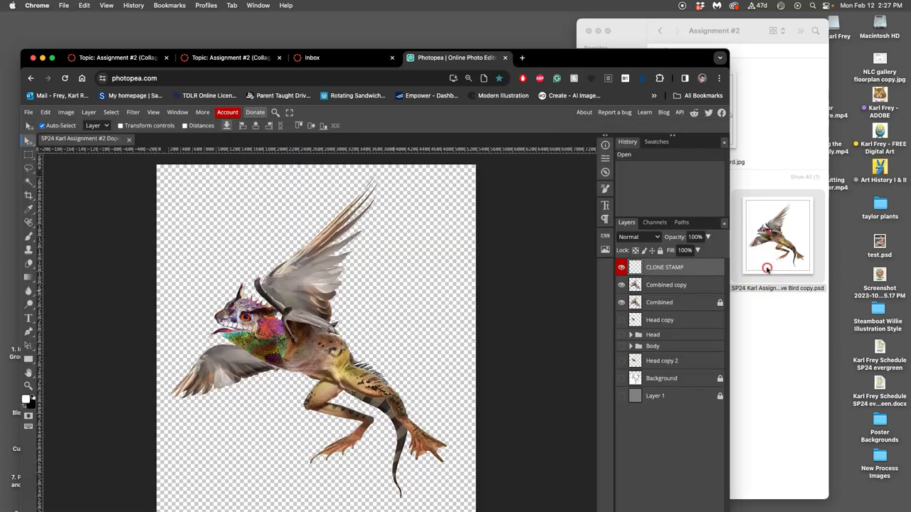
{"action": "right_click", "coordinate": [767, 268]}
{"action": "left_click", "coordinate": [596, 409]}
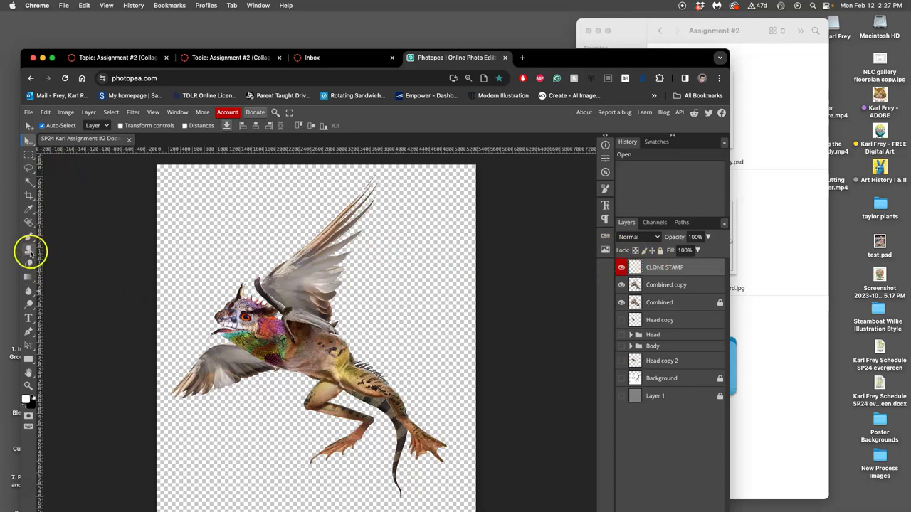
Step: Activate the Clone Stamp tool and set its brush to 313 px with 0% hardness
{"action": "left_click", "coordinate": [28, 250]}
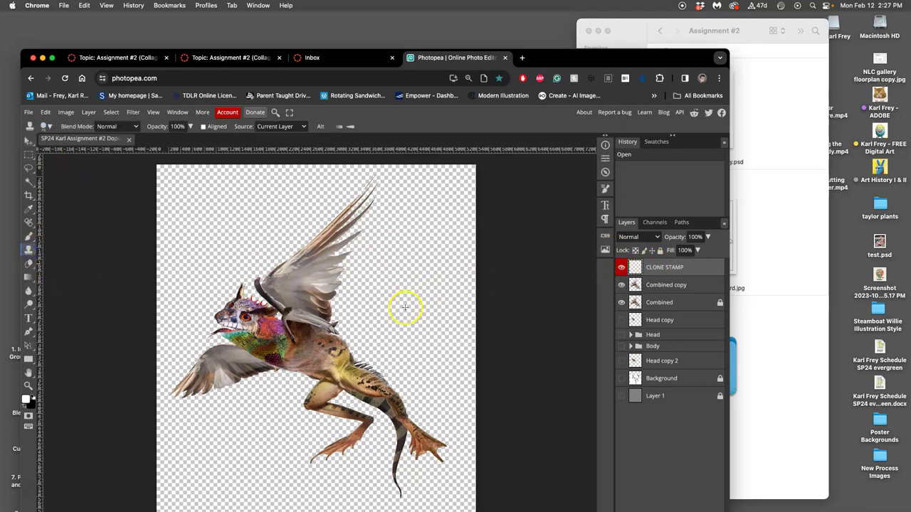
{"action": "scroll", "coordinate": [405, 308], "scroll_direction": "up", "scroll_amount": 5}
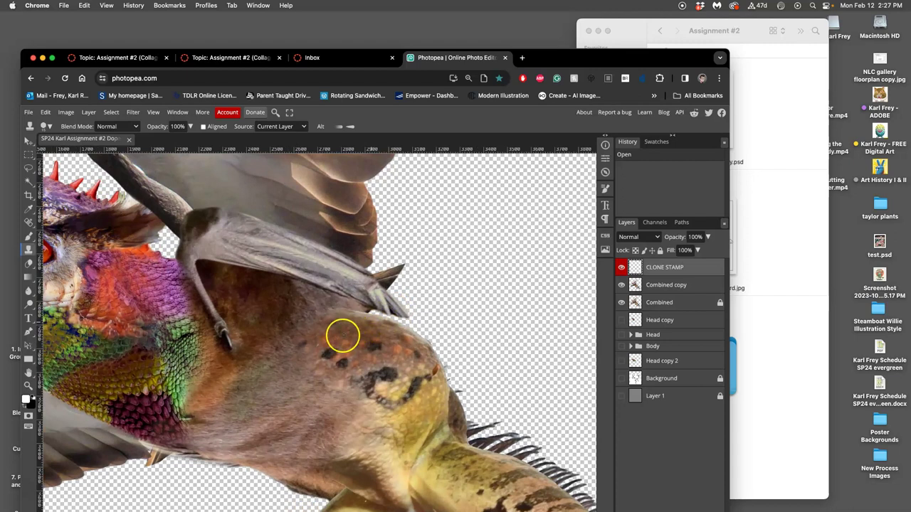
{"action": "left_click_drag", "start_coordinate": [342, 332], "coordinate": [422, 177]}
{"action": "left_click", "coordinate": [48, 126]}
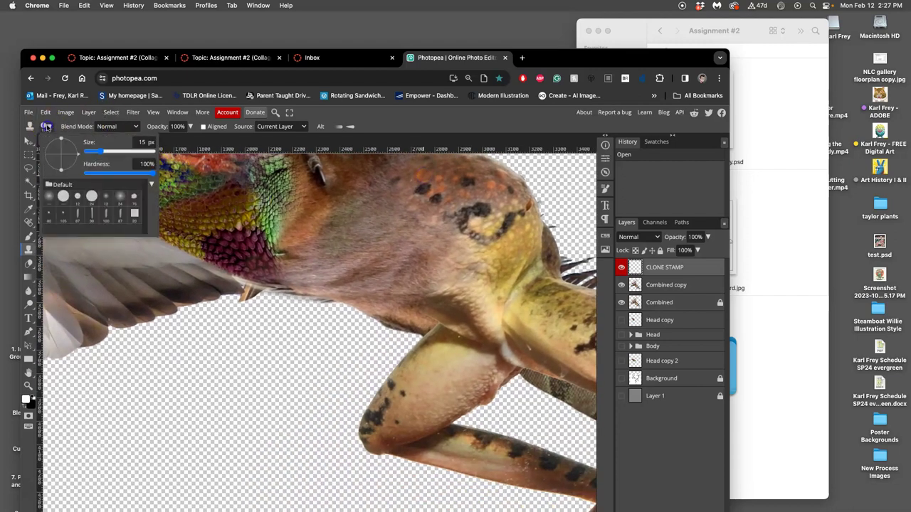
{"action": "left_click_drag", "start_coordinate": [104, 151], "coordinate": [127, 152]}
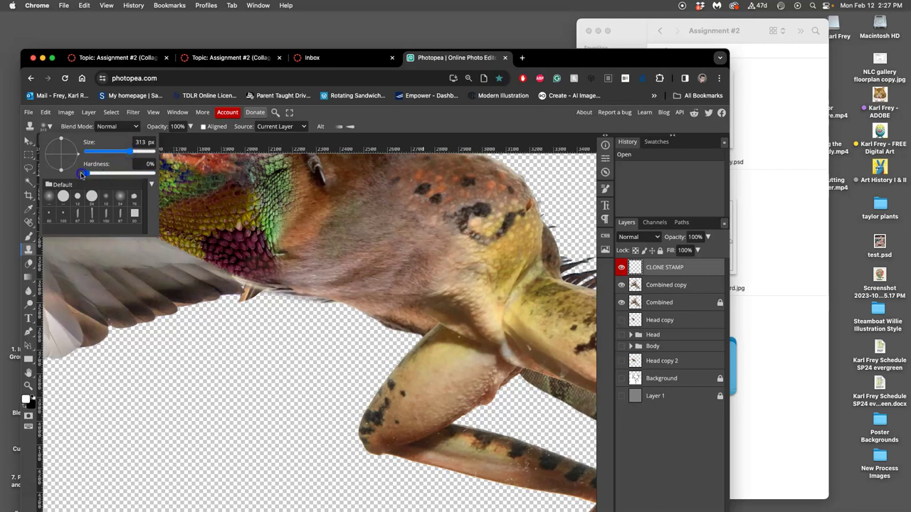
Step: Set the clone sampling source to All Layers and turn on pen-pressure control of the brush size
{"action": "left_click", "coordinate": [288, 126]}
{"action": "left_click", "coordinate": [273, 145]}
{"action": "left_click", "coordinate": [350, 126]}
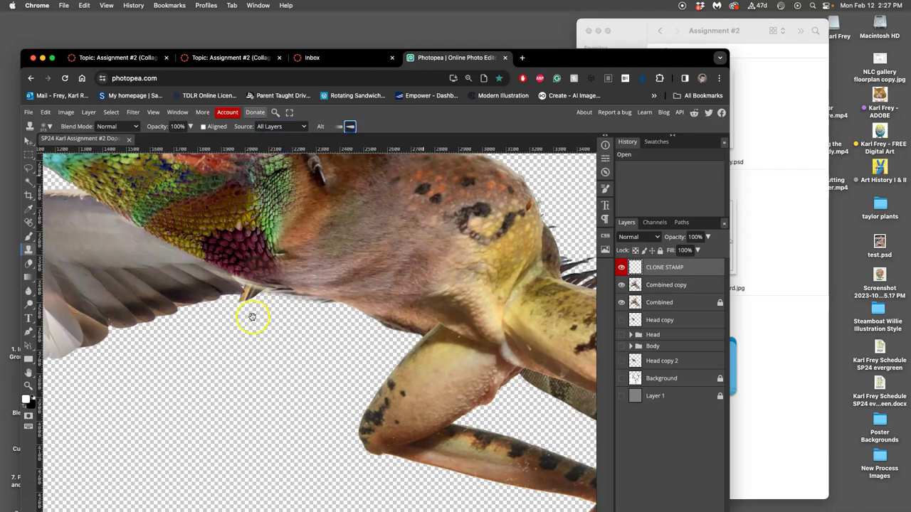
Step: Clone brown body fur over the lower neck scales on the CLONE STAMP layer to blend the seam between head and body
{"action": "left_click_drag", "start_coordinate": [299, 278], "coordinate": [361, 358]}
{"action": "mouse_move", "coordinate": [353, 278]}
{"action": "left_mouse_down"}
{"action": "mouse_move", "coordinate": [368, 337]}
{"action": "mouse_move", "coordinate": [374, 313]}
{"action": "mouse_move", "coordinate": [421, 306]}
{"action": "mouse_move", "coordinate": [440, 316]}
{"action": "mouse_move", "coordinate": [399, 318]}
{"action": "mouse_move", "coordinate": [391, 330]}
{"action": "mouse_move", "coordinate": [364, 328]}
{"action": "mouse_move", "coordinate": [441, 313]}
{"action": "mouse_move", "coordinate": [438, 302]}
{"action": "mouse_move", "coordinate": [433, 313]}
{"action": "mouse_move", "coordinate": [314, 309]}
{"action": "mouse_move", "coordinate": [326, 335]}
{"action": "mouse_move", "coordinate": [340, 288]}
{"action": "mouse_move", "coordinate": [309, 308]}
{"action": "mouse_move", "coordinate": [293, 338]}
{"action": "mouse_move", "coordinate": [320, 345]}
{"action": "left_mouse_up"}
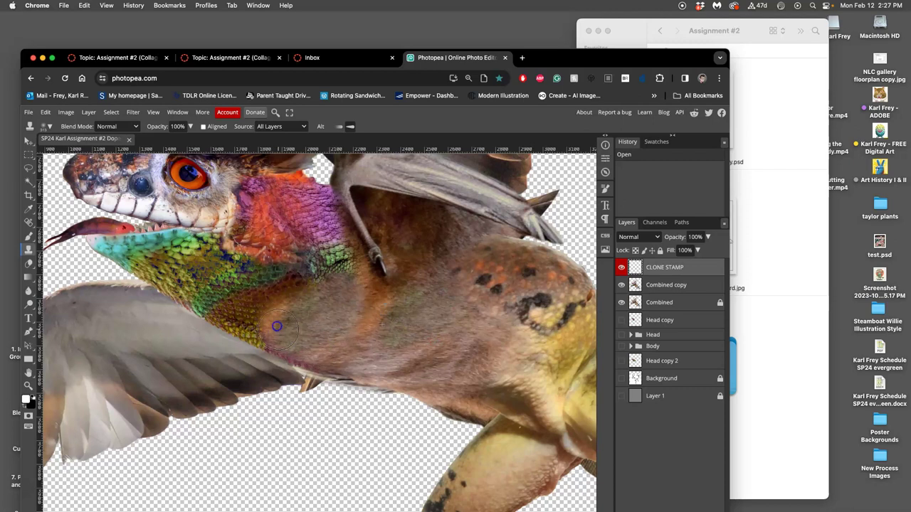
{"action": "mouse_move", "coordinate": [276, 326]}
{"action": "left_mouse_down"}
{"action": "mouse_move", "coordinate": [278, 335]}
{"action": "mouse_move", "coordinate": [272, 308]}
{"action": "mouse_move", "coordinate": [240, 293]}
{"action": "left_mouse_up"}
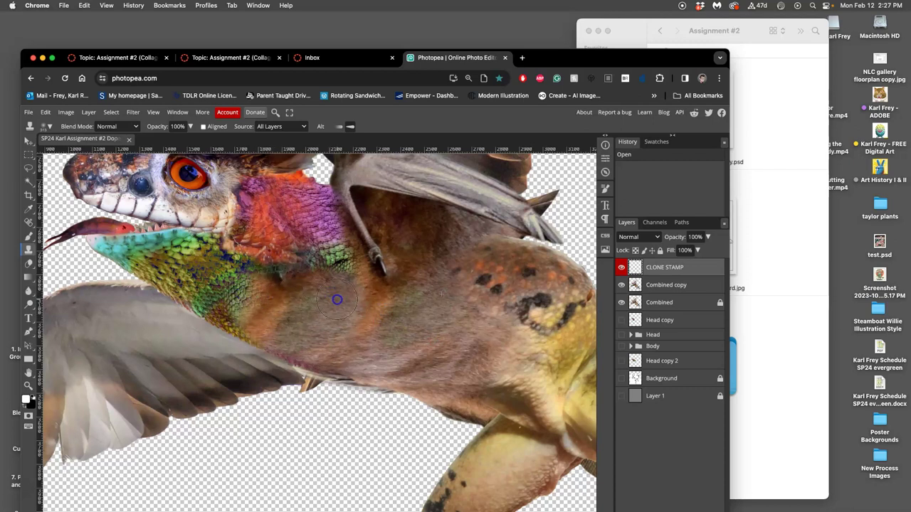
{"action": "left_click_drag", "start_coordinate": [374, 329], "coordinate": [375, 330]}
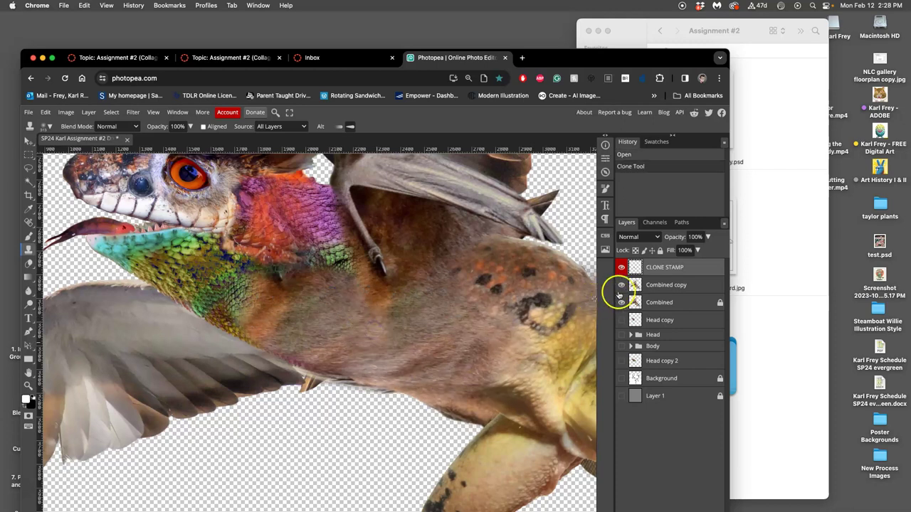
Step: Hide the Combined copy and Combined layers and show the gray Layer 1 behind the CLONE STAMP layer
{"action": "left_click", "coordinate": [623, 285]}
{"action": "left_click", "coordinate": [621, 303]}
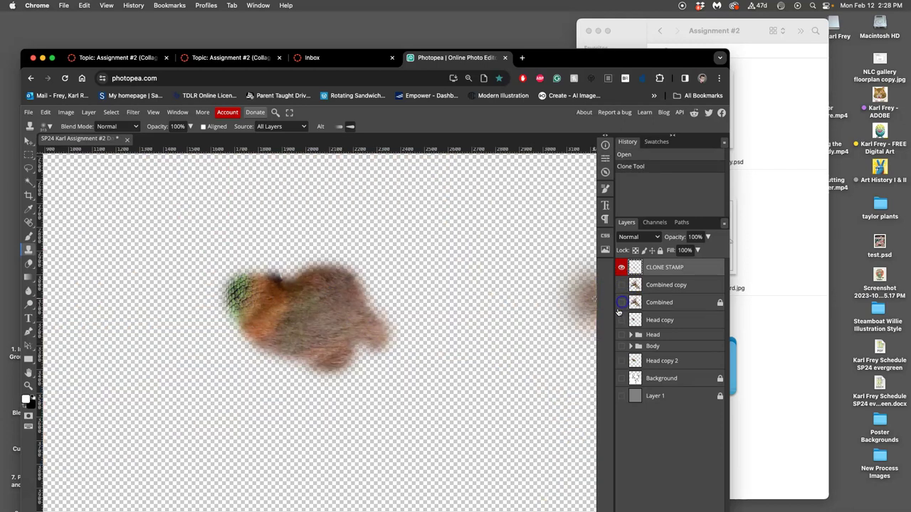
{"action": "left_click", "coordinate": [621, 395]}
{"action": "key", "text": "super+minus"}
{"action": "key", "text": "super+minus"}
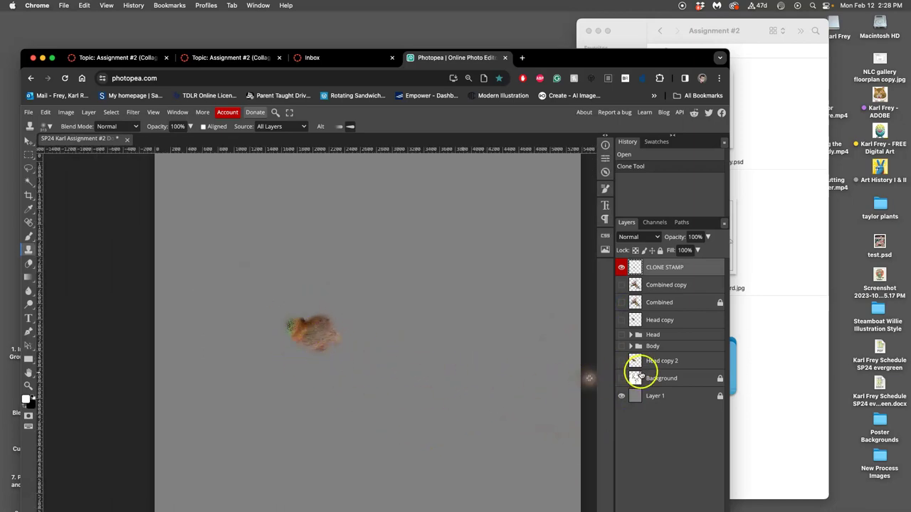
Step: Switch the Combined copy and CLONE STAMP layers on and off to view the cloned patch on its own and in place
{"action": "left_click", "coordinate": [622, 284]}
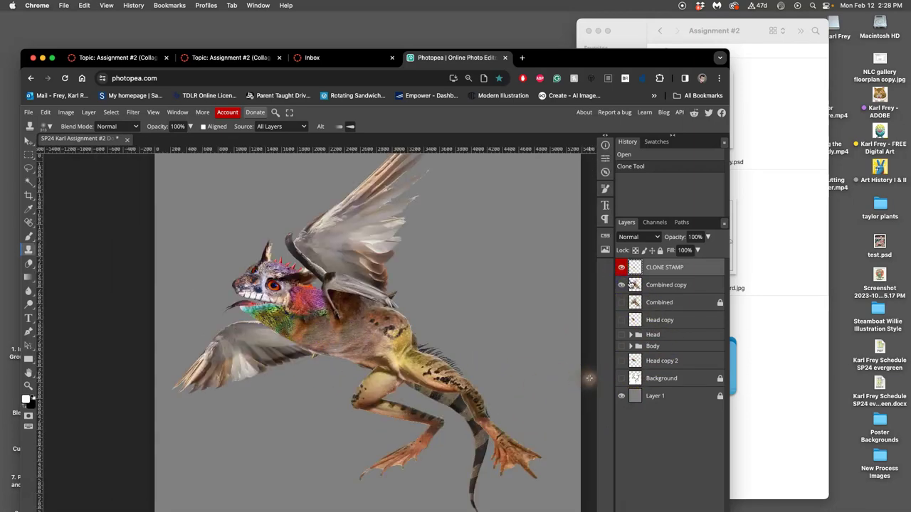
{"action": "left_click", "coordinate": [632, 284]}
{"action": "left_click", "coordinate": [622, 284]}
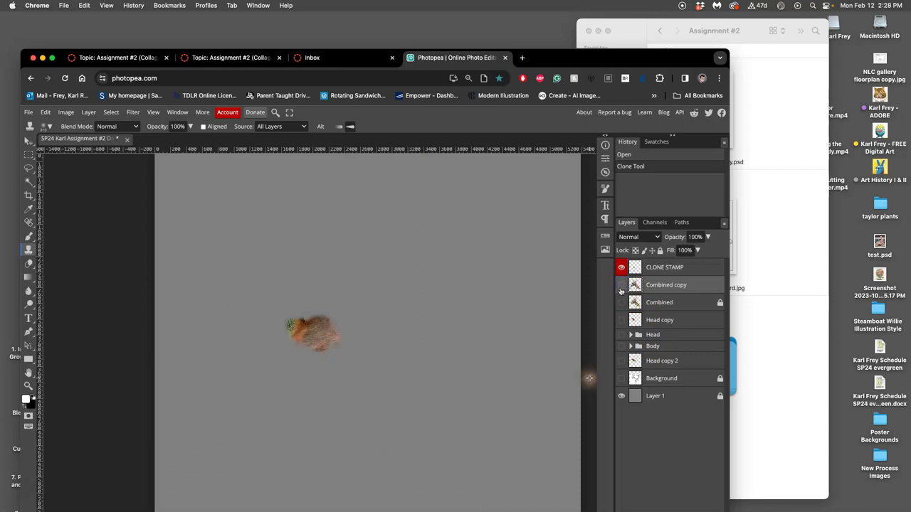
{"action": "left_click", "coordinate": [621, 269]}
{"action": "left_click", "coordinate": [621, 269]}
{"action": "left_click", "coordinate": [621, 285]}
{"action": "left_click", "coordinate": [621, 285]}
{"action": "left_click", "coordinate": [622, 284]}
Step: Toggle the CLONE STAMP layer's visibility to compare the neck seam before and after cloning, both overall and close up
{"action": "left_click", "coordinate": [620, 269]}
{"action": "left_click", "coordinate": [620, 269]}
{"action": "left_click", "coordinate": [621, 269]}
{"action": "left_click", "coordinate": [620, 269]}
{"action": "left_click", "coordinate": [621, 268]}
{"action": "left_click", "coordinate": [621, 267]}
{"action": "left_click", "coordinate": [621, 268]}
{"action": "key", "text": "super+plus"}
{"action": "key", "text": "super+plus"}
{"action": "key", "text": "super+plus"}
{"action": "key", "text": "super+plus"}
{"action": "key", "text": "super+plus"}
{"action": "left_click", "coordinate": [621, 269]}
{"action": "left_click", "coordinate": [621, 269]}
{"action": "left_click", "coordinate": [621, 269]}
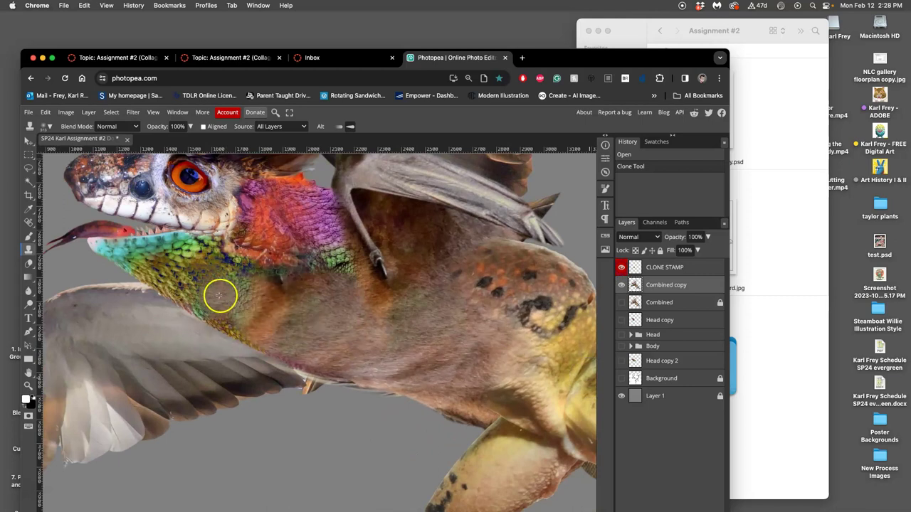
Step: Undo a trial clone stroke on the neck and set the Eraser to 27% opacity, 503 px, 0% hardness and pen-pressure size
{"action": "left_click_drag", "start_coordinate": [221, 300], "coordinate": [242, 305]}
{"action": "key", "text": "super+z"}
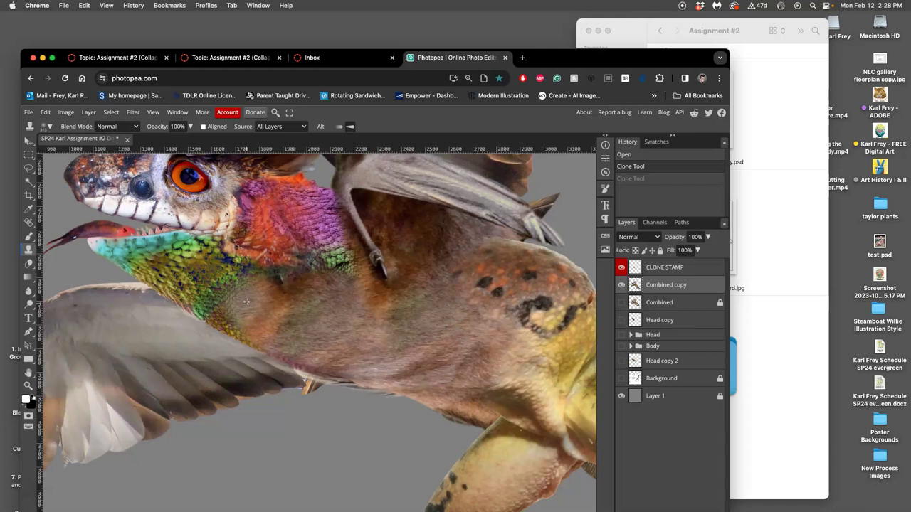
{"action": "left_click", "coordinate": [29, 263]}
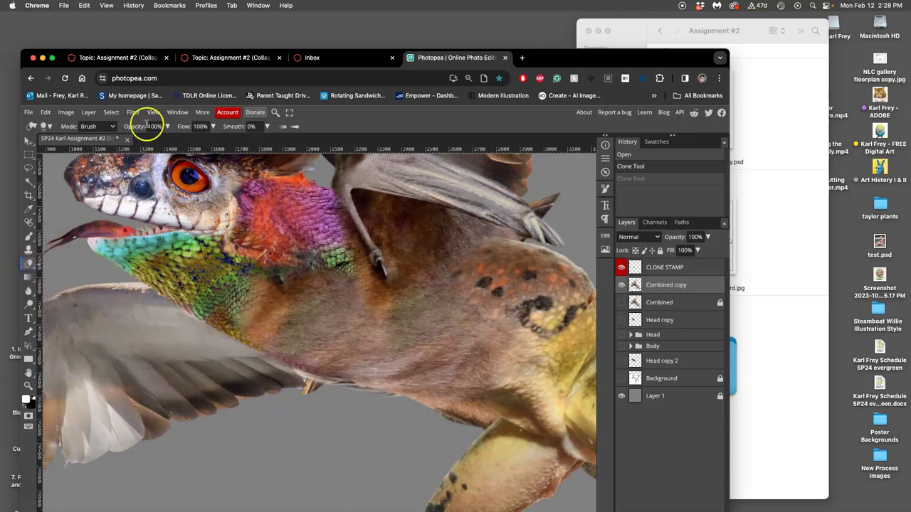
{"action": "left_click", "coordinate": [167, 127]}
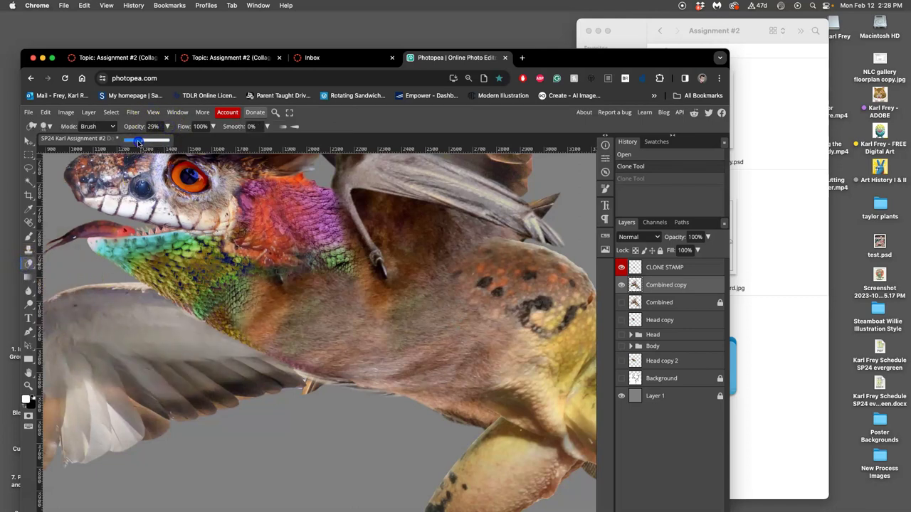
{"action": "left_click", "coordinate": [295, 129]}
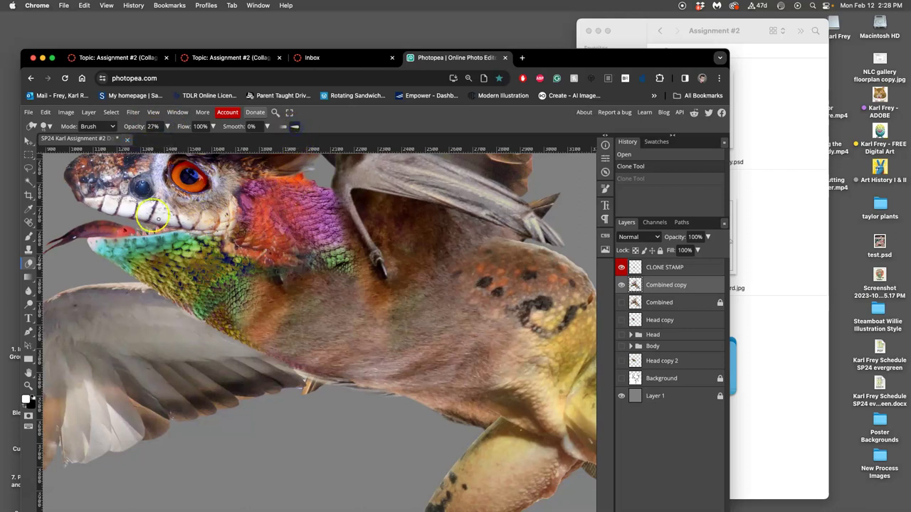
{"action": "left_click", "coordinate": [46, 126]}
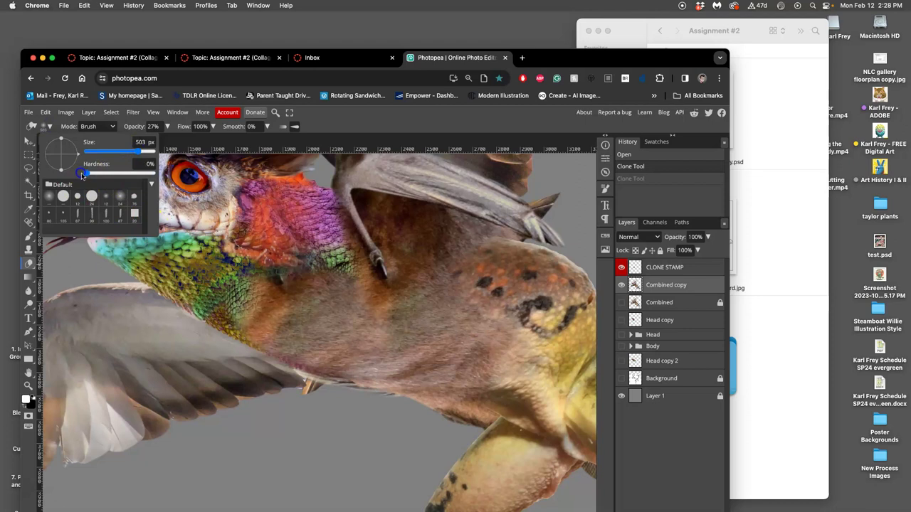
{"action": "left_click", "coordinate": [248, 287]}
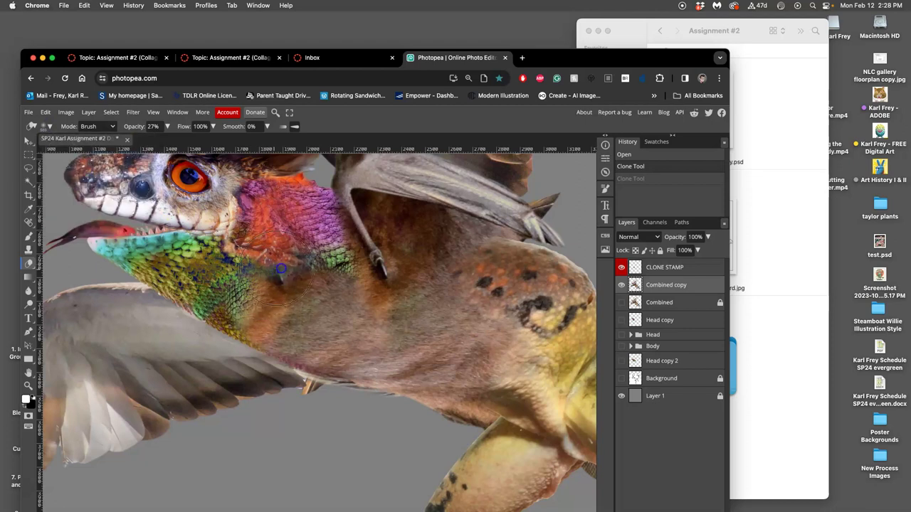
{"action": "left_click_drag", "start_coordinate": [298, 267], "coordinate": [301, 267]}
{"action": "key", "text": "super+z"}
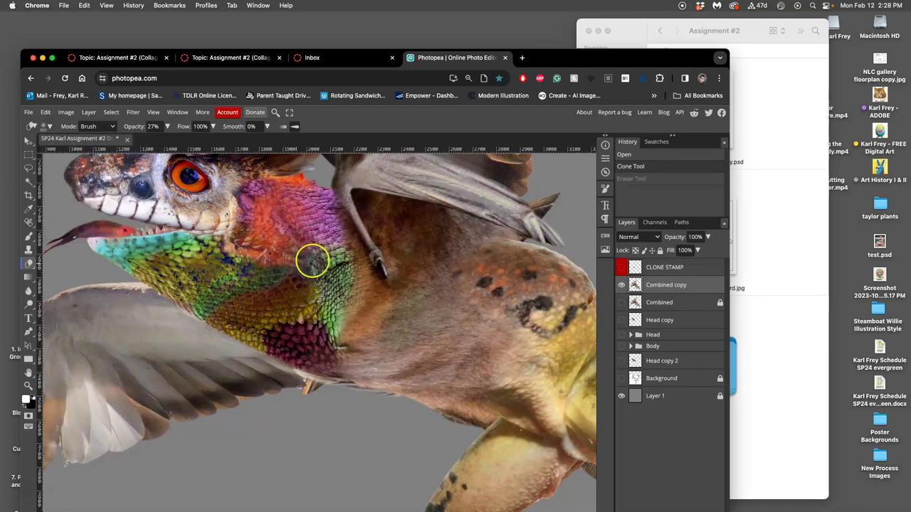
{"action": "left_click", "coordinate": [621, 267]}
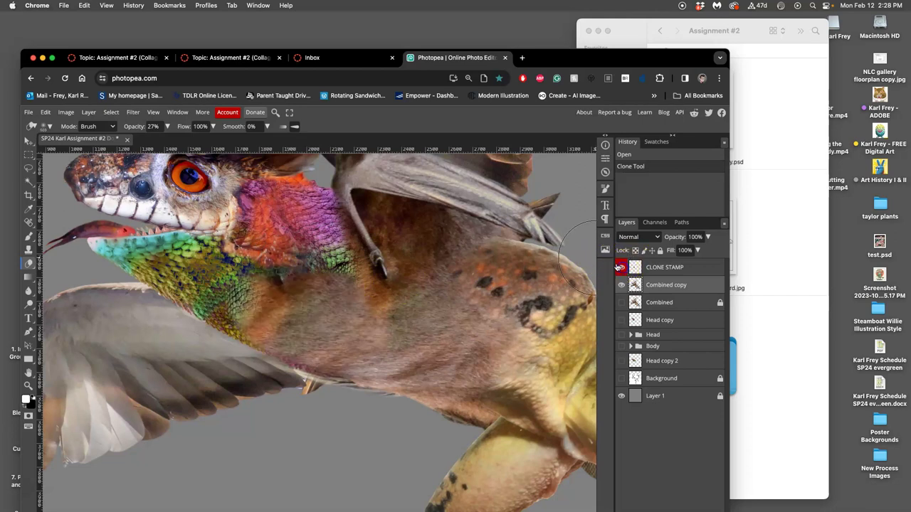
{"action": "left_click", "coordinate": [283, 301]}
{"action": "key", "text": "super+z"}
Step: Select the CLONE STAMP layer and softly erase the upper part of the cloned fur around the green scales
{"action": "left_click", "coordinate": [663, 267]}
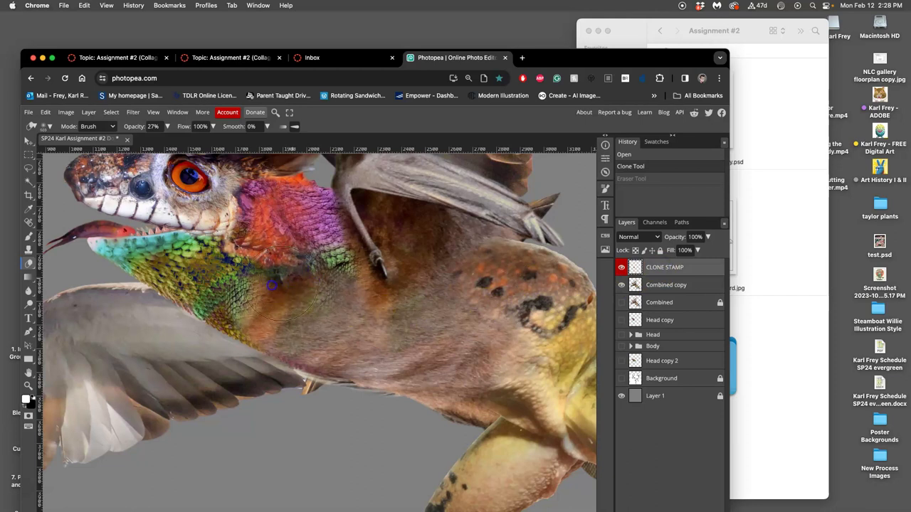
{"action": "left_click", "coordinate": [323, 261]}
{"action": "left_click", "coordinate": [355, 235]}
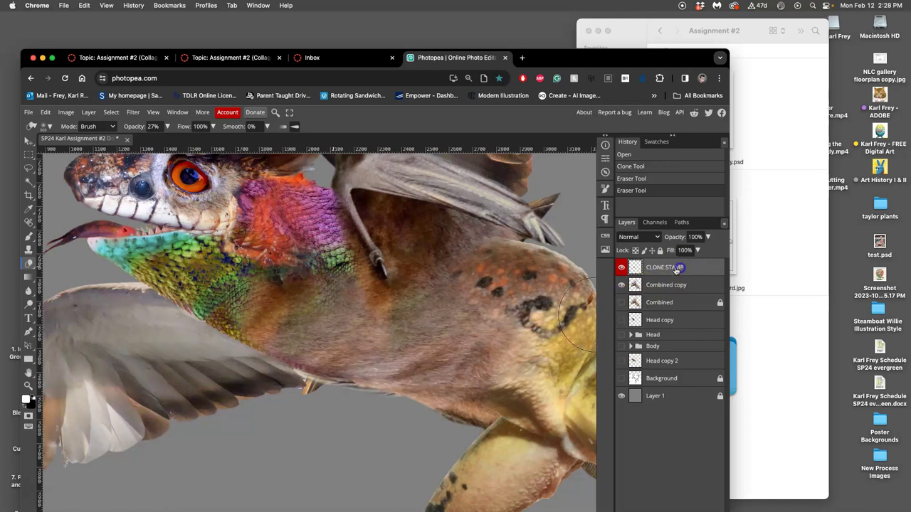
Step: Set the Clone Stamp opacity to 40% and clone body fur over the green and red-purple scales along the upper seam
{"action": "left_click", "coordinate": [27, 249]}
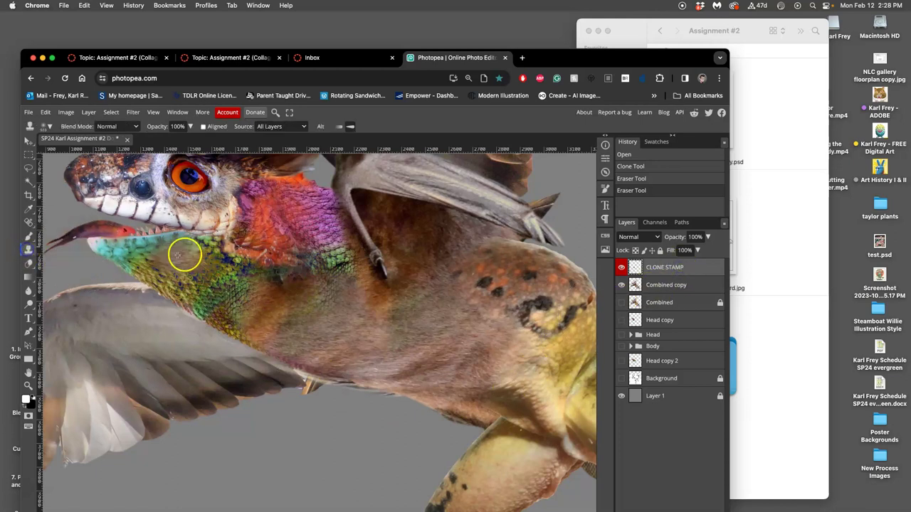
{"action": "left_click", "coordinate": [190, 126]}
{"action": "left_click_drag", "start_coordinate": [191, 139], "coordinate": [165, 141]}
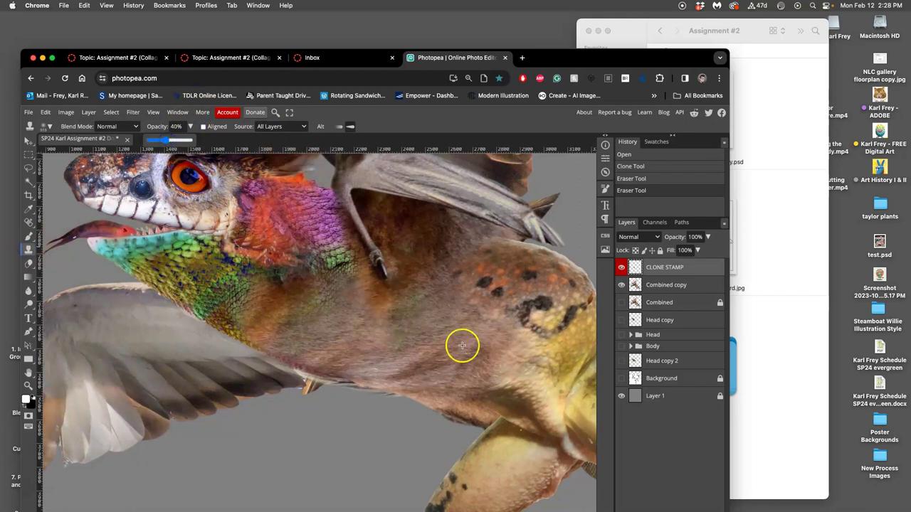
{"action": "mouse_move", "coordinate": [354, 284]}
{"action": "left_mouse_down"}
{"action": "mouse_move", "coordinate": [340, 287]}
{"action": "mouse_move", "coordinate": [341, 268]}
{"action": "mouse_move", "coordinate": [355, 274]}
{"action": "left_mouse_up"}
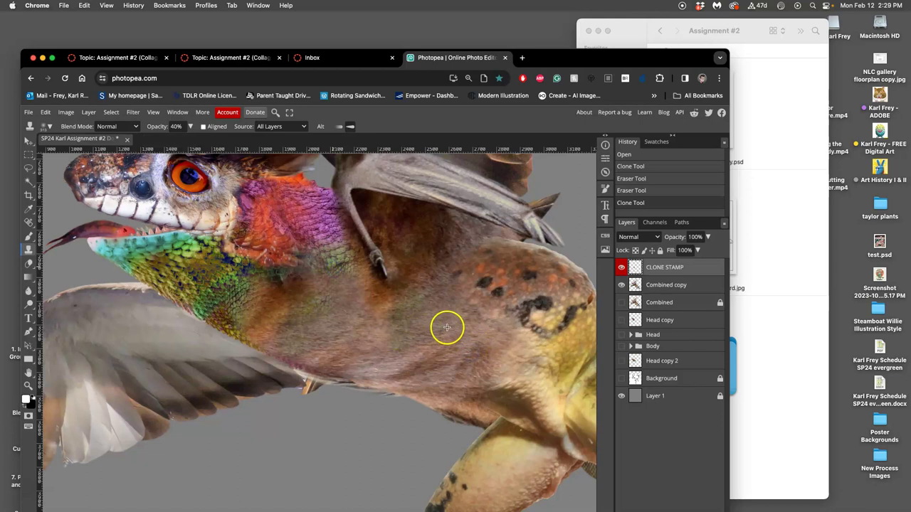
{"action": "left_click", "coordinate": [444, 326], "text": "alt"}
{"action": "left_click_drag", "start_coordinate": [301, 247], "coordinate": [272, 264]}
{"action": "mouse_move", "coordinate": [329, 259]}
{"action": "left_mouse_down"}
{"action": "mouse_move", "coordinate": [346, 267]}
{"action": "mouse_move", "coordinate": [355, 301]}
{"action": "left_mouse_up"}
{"action": "left_click", "coordinate": [343, 306]}
{"action": "left_click_drag", "start_coordinate": [288, 311], "coordinate": [309, 303]}
{"action": "left_click", "coordinate": [377, 302]}
Step: Clone green throat scales onto the brown fur across the middle of the neck on the CLONE STAMP layer
{"action": "left_click", "coordinate": [213, 278], "text": "alt"}
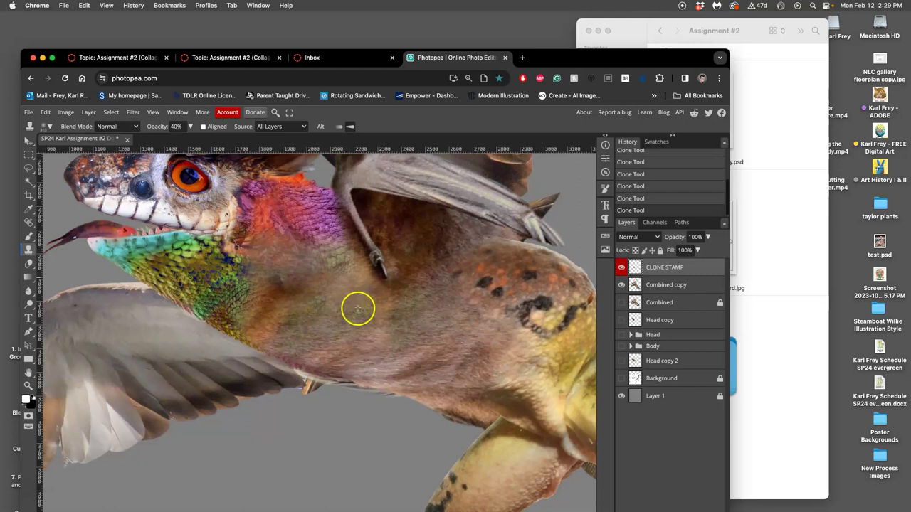
{"action": "mouse_move", "coordinate": [394, 306]}
{"action": "left_mouse_down"}
{"action": "mouse_move", "coordinate": [360, 311]}
{"action": "mouse_move", "coordinate": [362, 301]}
{"action": "left_mouse_up"}
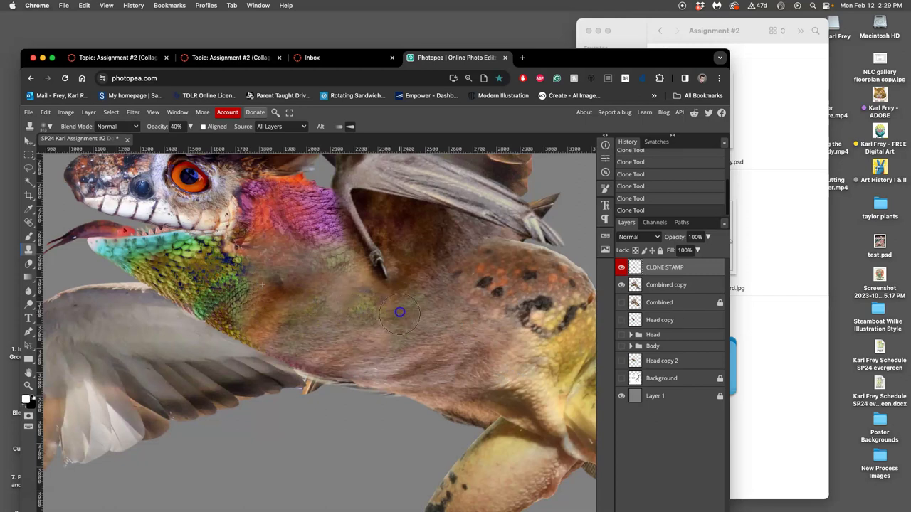
{"action": "left_click_drag", "start_coordinate": [331, 314], "coordinate": [318, 305]}
{"action": "left_click", "coordinate": [247, 278], "text": "alt"}
{"action": "left_click_drag", "start_coordinate": [246, 278], "coordinate": [328, 288]}
{"action": "mouse_move", "coordinate": [377, 363]}
{"action": "left_mouse_down"}
{"action": "mouse_move", "coordinate": [454, 356]}
{"action": "mouse_move", "coordinate": [454, 334]}
{"action": "mouse_move", "coordinate": [434, 332]}
{"action": "left_mouse_up"}
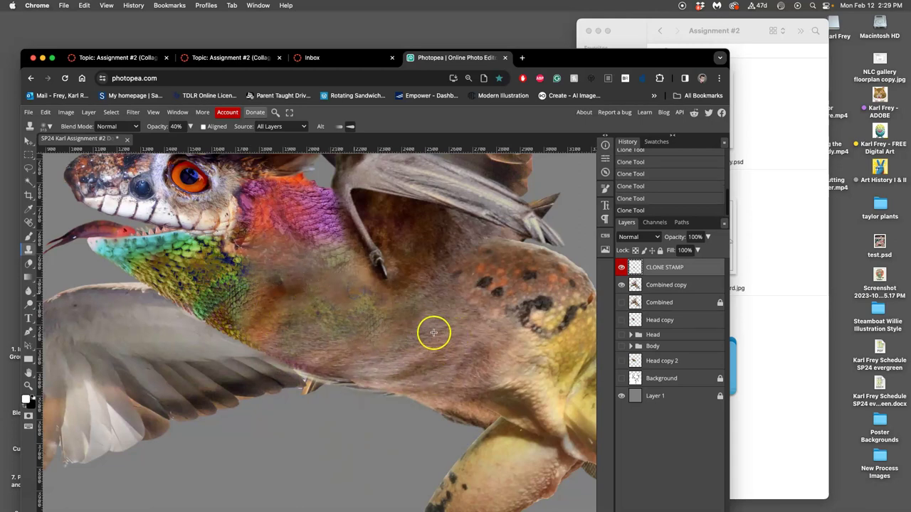
Step: Toggle the Combined copy and CLONE STAMP layers to inspect the cloned patch alone and compare the blend with the original
{"action": "left_click", "coordinate": [620, 285]}
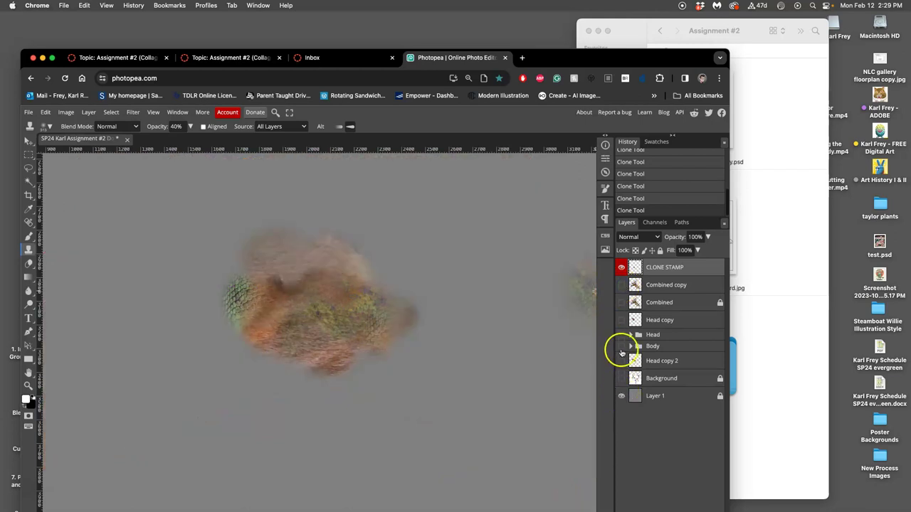
{"action": "left_click", "coordinate": [621, 285]}
{"action": "left_click", "coordinate": [622, 269]}
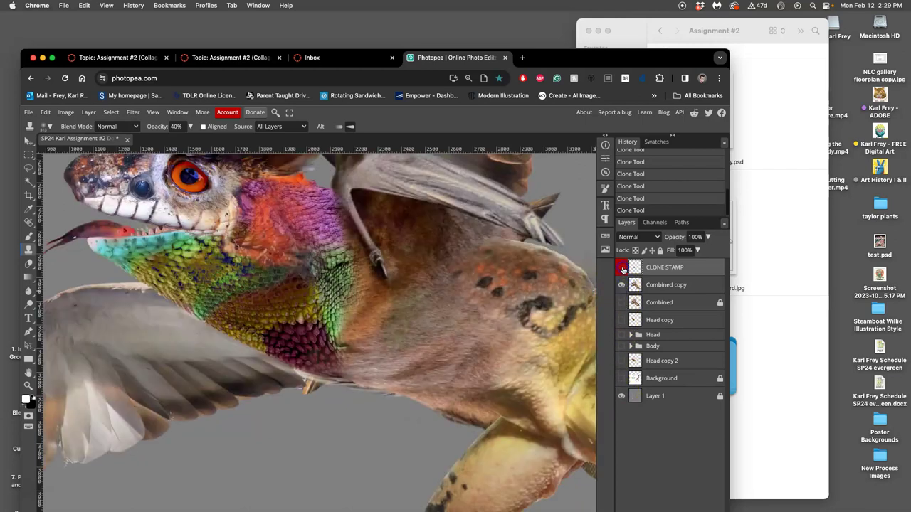
{"action": "left_click", "coordinate": [622, 269]}
{"action": "left_click", "coordinate": [622, 269]}
{"action": "left_click", "coordinate": [622, 269]}
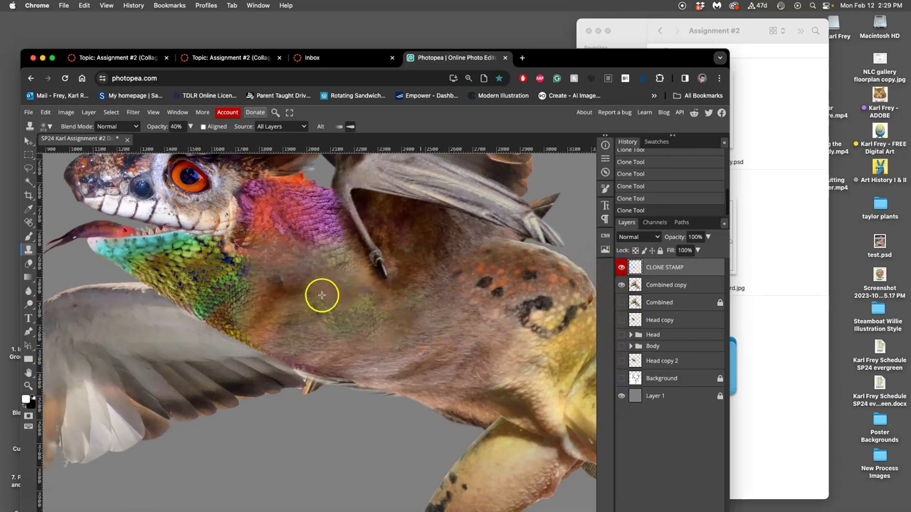
Step: Clone more green and yellow throat scales over the orange-brown fur of the lower neck to soften the transition
{"action": "left_click", "coordinate": [189, 273], "text": "alt"}
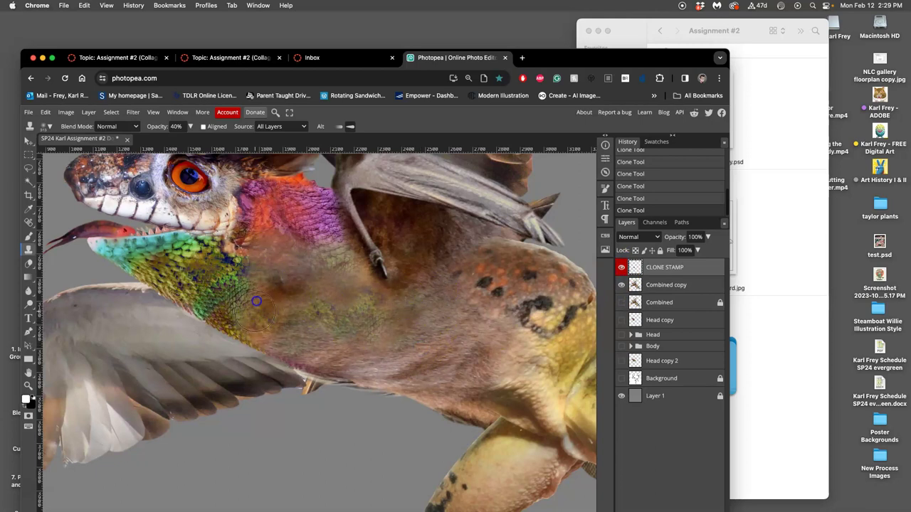
{"action": "mouse_move", "coordinate": [258, 297]}
{"action": "left_mouse_down"}
{"action": "mouse_move", "coordinate": [292, 360]}
{"action": "mouse_move", "coordinate": [296, 337]}
{"action": "left_mouse_up"}
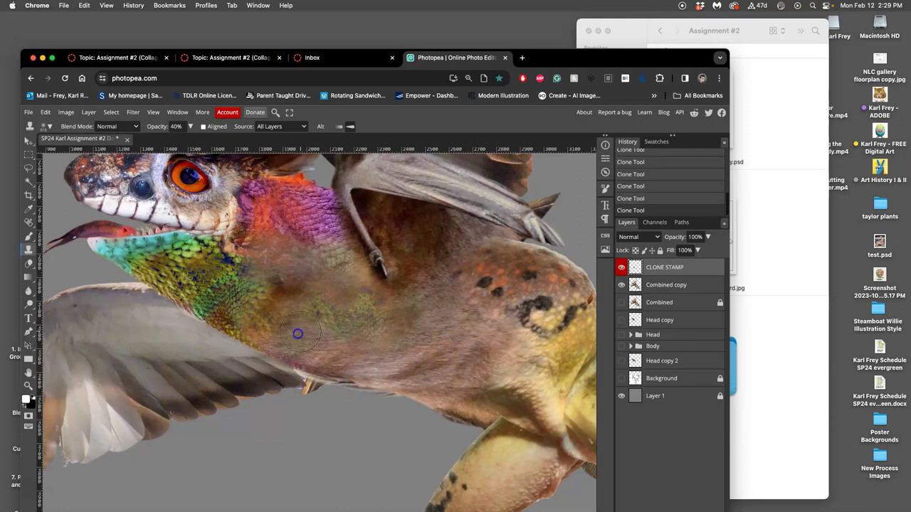
{"action": "mouse_move", "coordinate": [276, 329]}
{"action": "left_mouse_down"}
{"action": "mouse_move", "coordinate": [299, 299]}
{"action": "mouse_move", "coordinate": [211, 280]}
{"action": "mouse_move", "coordinate": [257, 316]}
{"action": "mouse_move", "coordinate": [285, 326]}
{"action": "left_mouse_up"}
{"action": "left_click", "coordinate": [211, 280], "text": "alt"}
{"action": "mouse_move", "coordinate": [427, 332]}
{"action": "left_mouse_down"}
{"action": "mouse_move", "coordinate": [448, 327]}
{"action": "mouse_move", "coordinate": [529, 333]}
{"action": "mouse_move", "coordinate": [553, 317]}
{"action": "mouse_move", "coordinate": [540, 331]}
{"action": "mouse_move", "coordinate": [630, 274]}
{"action": "left_mouse_up"}
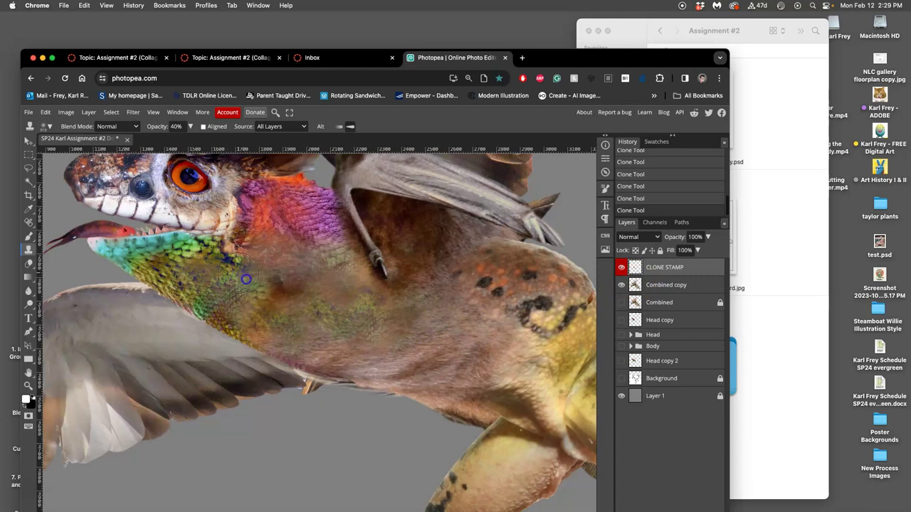
{"action": "mouse_move", "coordinate": [248, 283]}
{"action": "left_mouse_down"}
{"action": "mouse_move", "coordinate": [306, 411]}
{"action": "mouse_move", "coordinate": [309, 329]}
{"action": "mouse_move", "coordinate": [360, 320]}
{"action": "mouse_move", "coordinate": [368, 329]}
{"action": "mouse_move", "coordinate": [335, 328]}
{"action": "left_mouse_up"}
{"action": "scroll", "coordinate": [342, 321], "scroll_direction": "down", "scroll_amount": 5}
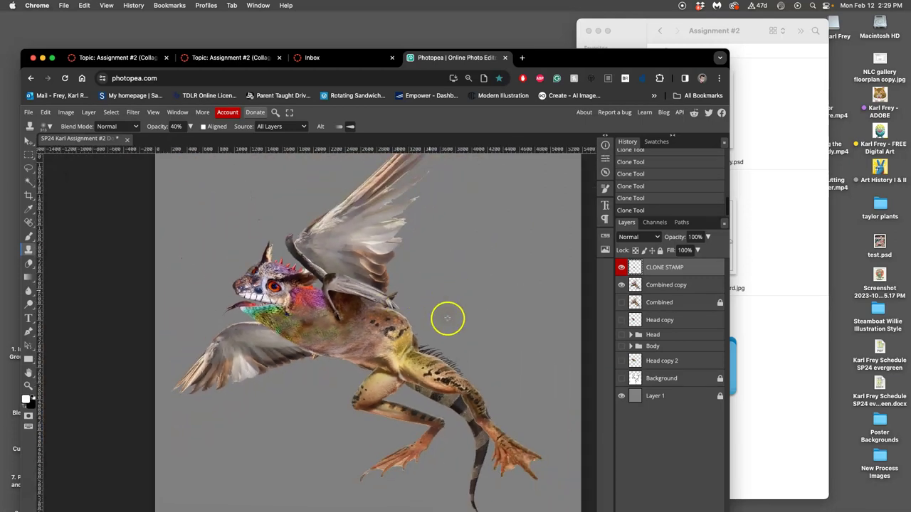
{"action": "mouse_move", "coordinate": [370, 329]}
{"action": "left_mouse_down"}
{"action": "mouse_move", "coordinate": [305, 369]}
{"action": "mouse_move", "coordinate": [335, 378]}
{"action": "left_mouse_up"}
{"action": "key", "text": "super+z"}
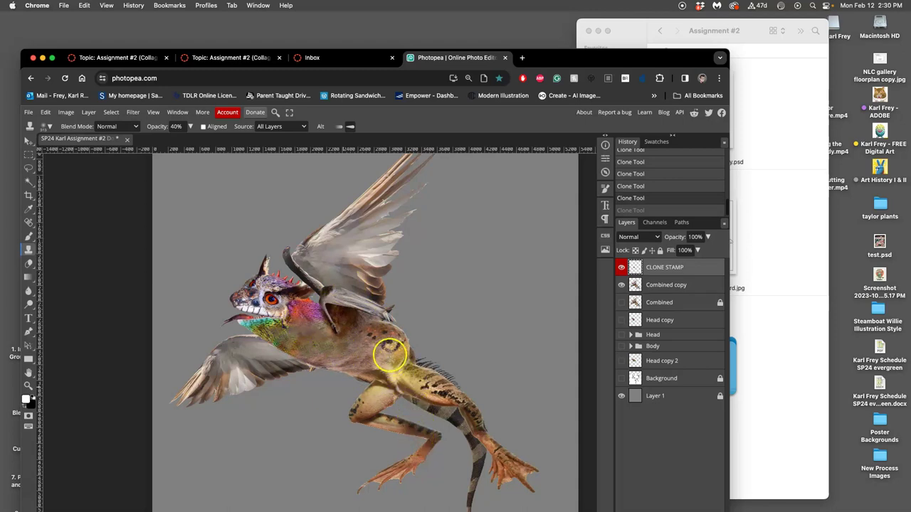
{"action": "scroll", "coordinate": [390, 356], "scroll_direction": "up", "scroll_amount": 3}
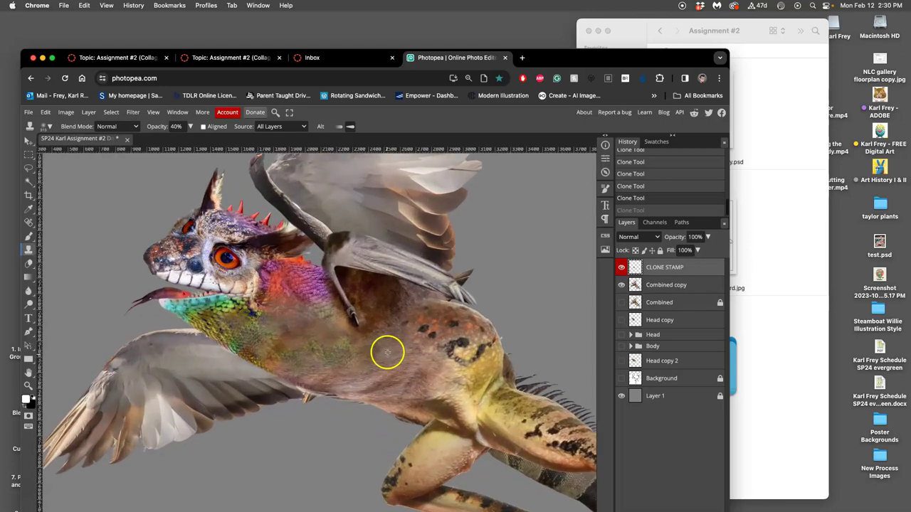
{"action": "left_click_drag", "start_coordinate": [386, 346], "coordinate": [321, 325]}
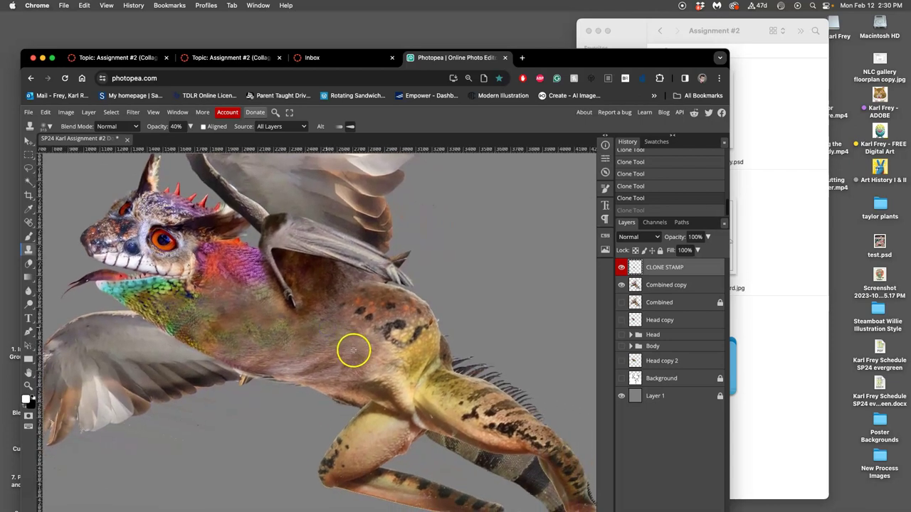
{"action": "left_click", "coordinate": [29, 168]}
{"action": "scroll", "coordinate": [338, 332], "scroll_direction": "down", "scroll_amount": 3}
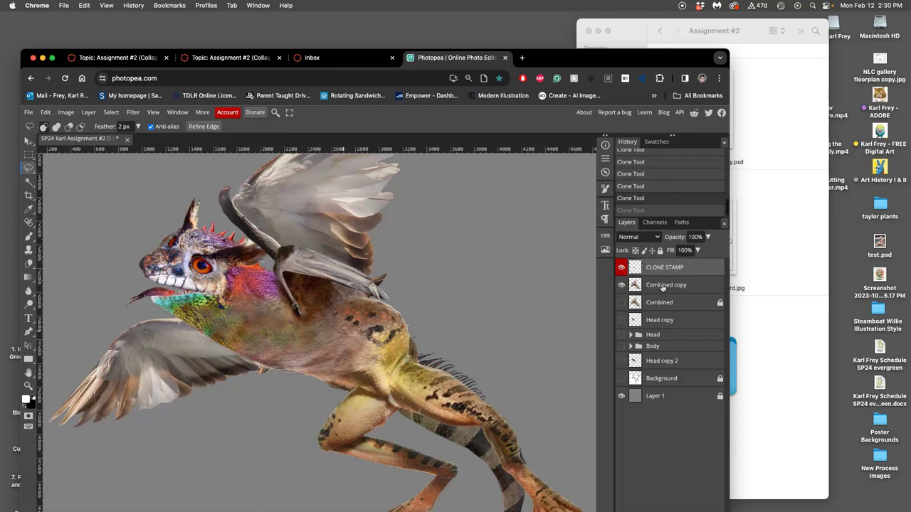
{"action": "scroll", "coordinate": [230, 299], "scroll_direction": "up", "scroll_amount": 5}
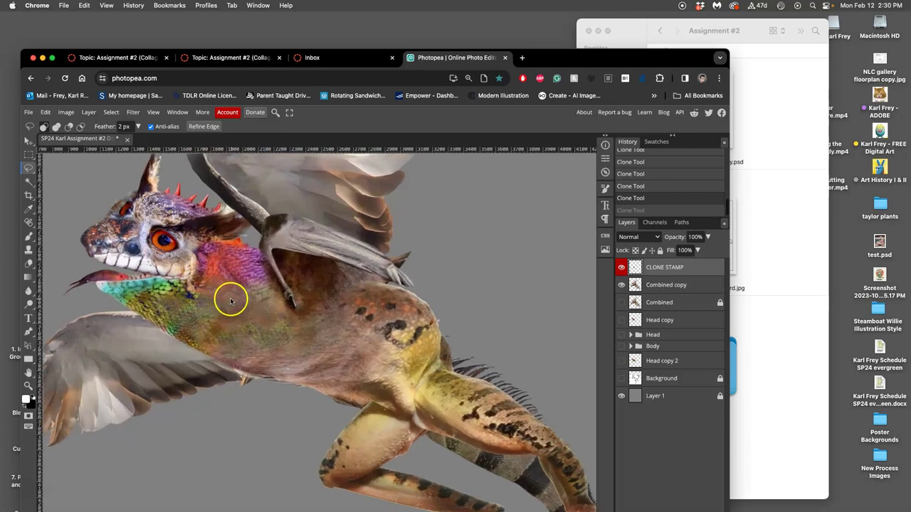
Step: Set the Clone Stamp to 100% opacity and a 197 px brush, and clone facial texture over the dark blue spot in front of the eye
{"action": "left_click_drag", "start_coordinate": [203, 305], "coordinate": [479, 414]}
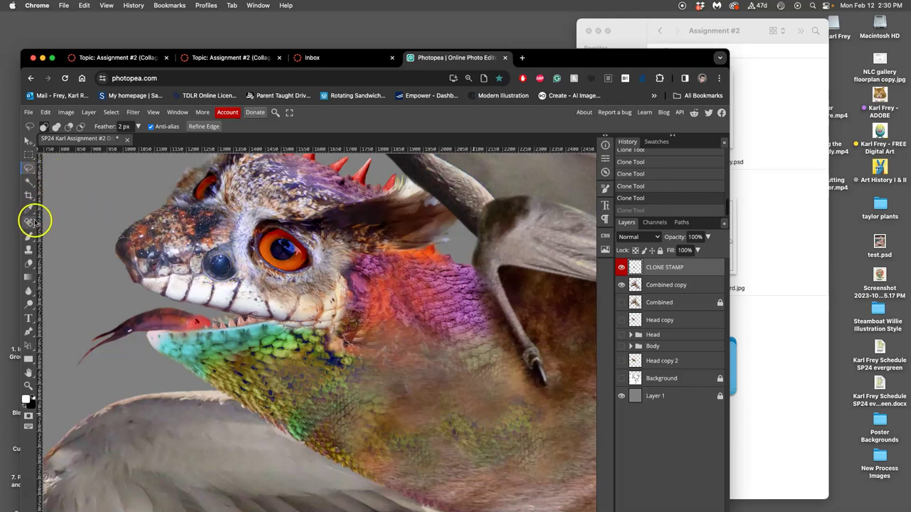
{"action": "left_click", "coordinate": [29, 249]}
{"action": "left_click", "coordinate": [189, 126]}
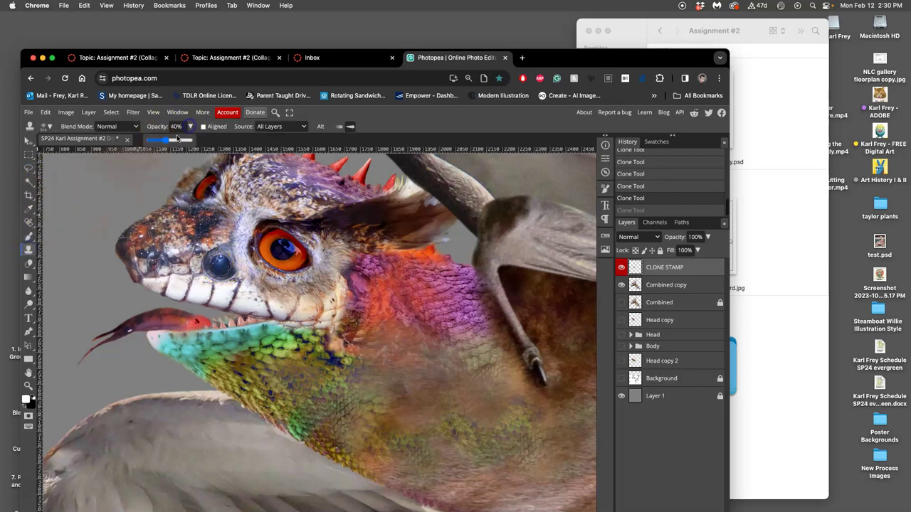
{"action": "left_click", "coordinate": [46, 126]}
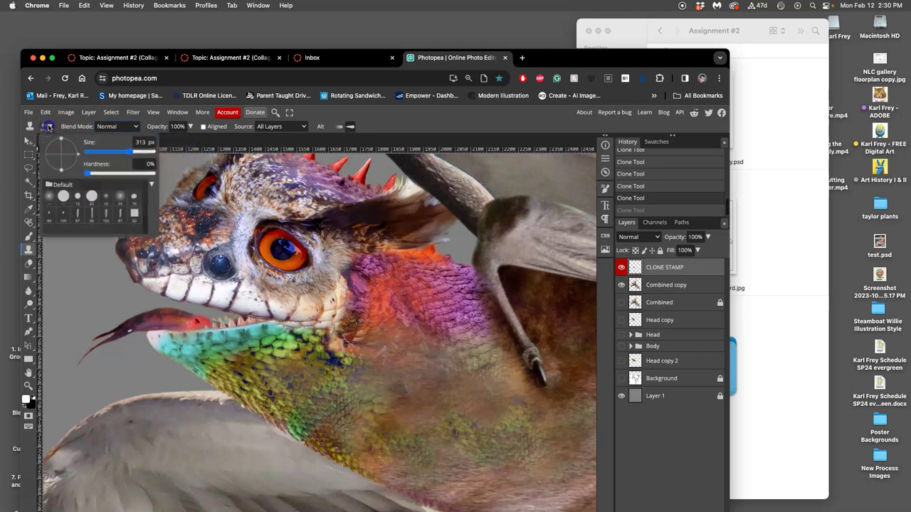
{"action": "left_click_drag", "start_coordinate": [85, 152], "coordinate": [121, 154]}
{"action": "left_click_drag", "start_coordinate": [237, 276], "coordinate": [233, 284]}
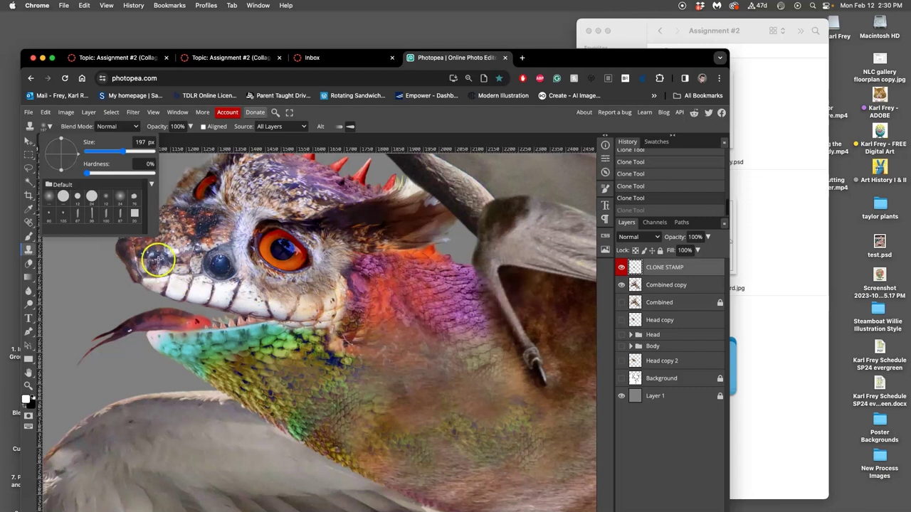
{"action": "left_click", "coordinate": [330, 305]}
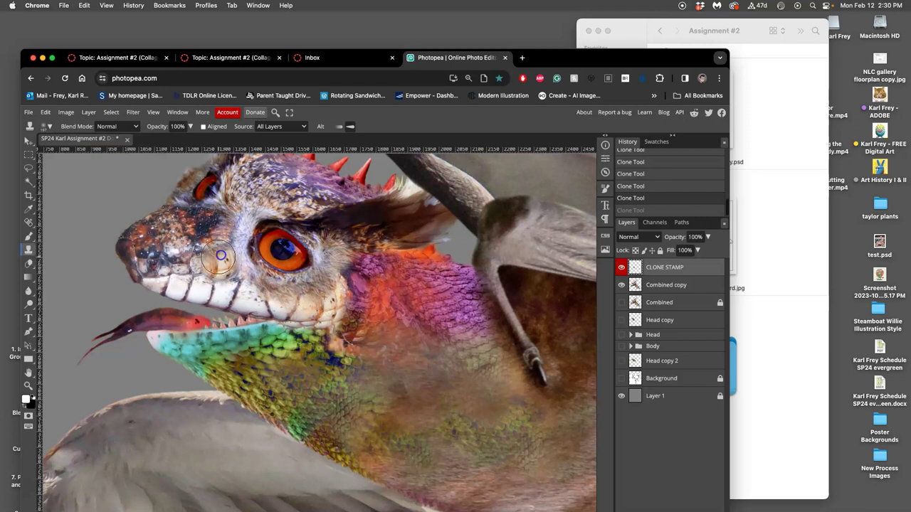
{"action": "left_click", "coordinate": [236, 274]}
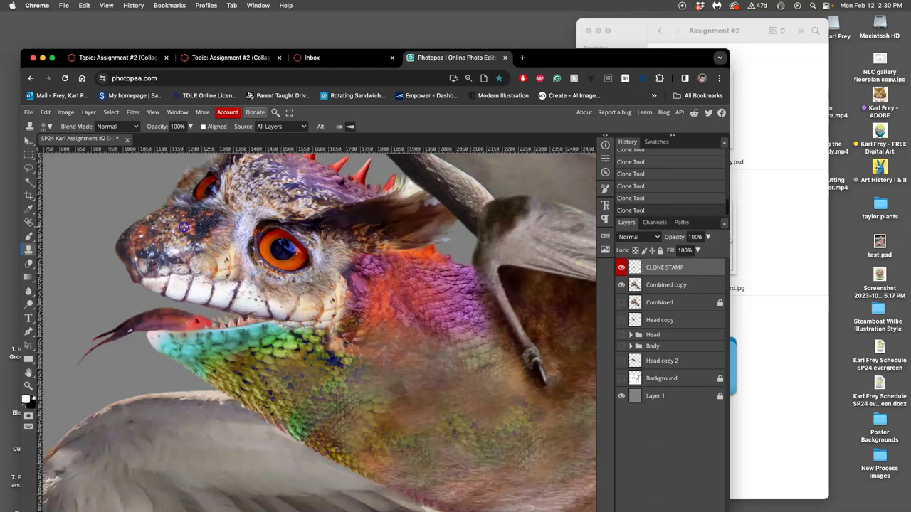
{"action": "left_click", "coordinate": [217, 245]}
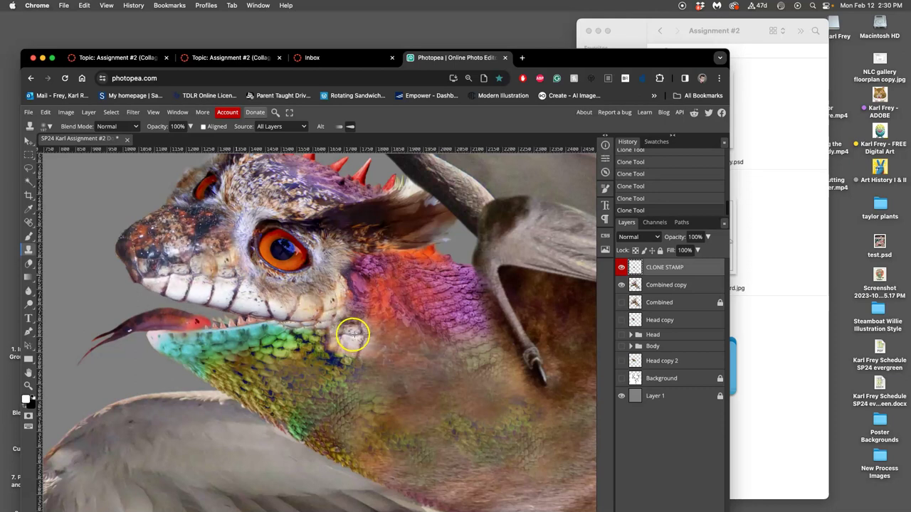
{"action": "left_click", "coordinate": [376, 349]}
{"action": "mouse_move", "coordinate": [375, 348]}
{"action": "left_mouse_down"}
{"action": "mouse_move", "coordinate": [301, 315]}
{"action": "mouse_move", "coordinate": [335, 345]}
{"action": "mouse_move", "coordinate": [322, 361]}
{"action": "mouse_move", "coordinate": [303, 355]}
{"action": "mouse_move", "coordinate": [241, 302]}
{"action": "left_mouse_up"}
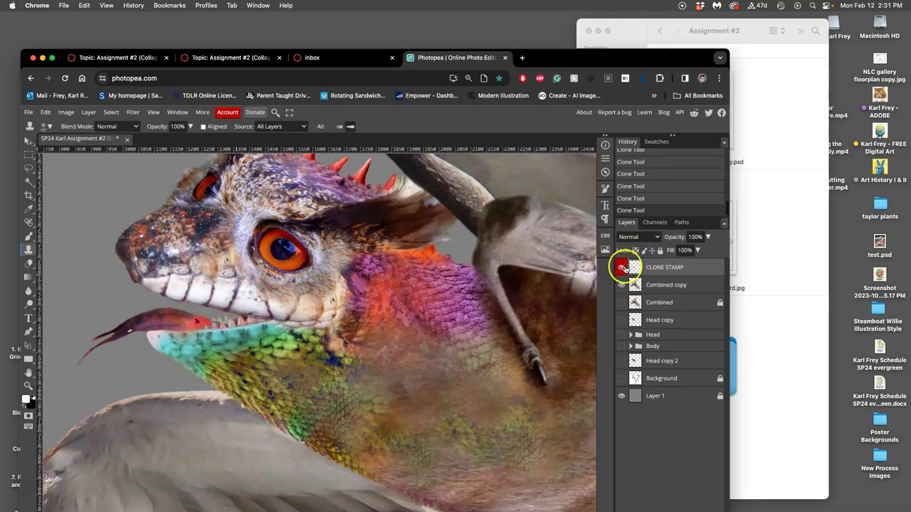
Step: Toggle the CLONE STAMP layer's visibility to compare the retouched face and neck with the original
{"action": "left_click", "coordinate": [622, 268]}
{"action": "left_click", "coordinate": [622, 267]}
{"action": "left_click", "coordinate": [622, 268]}
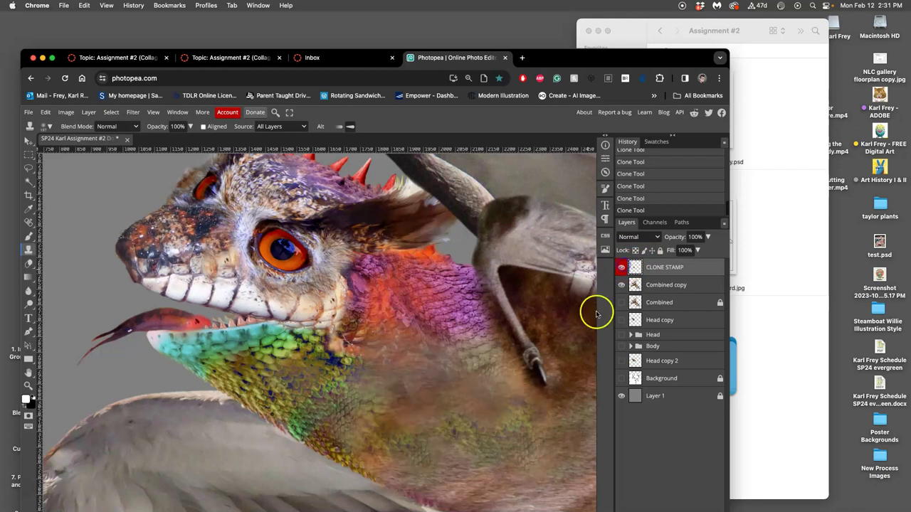
{"action": "left_click", "coordinate": [623, 267]}
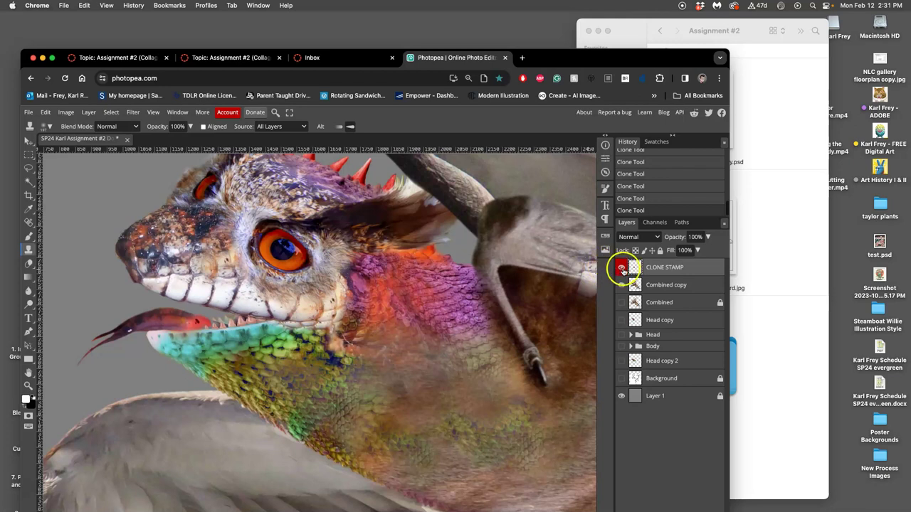
{"action": "left_click", "coordinate": [622, 268]}
{"action": "left_click", "coordinate": [623, 268]}
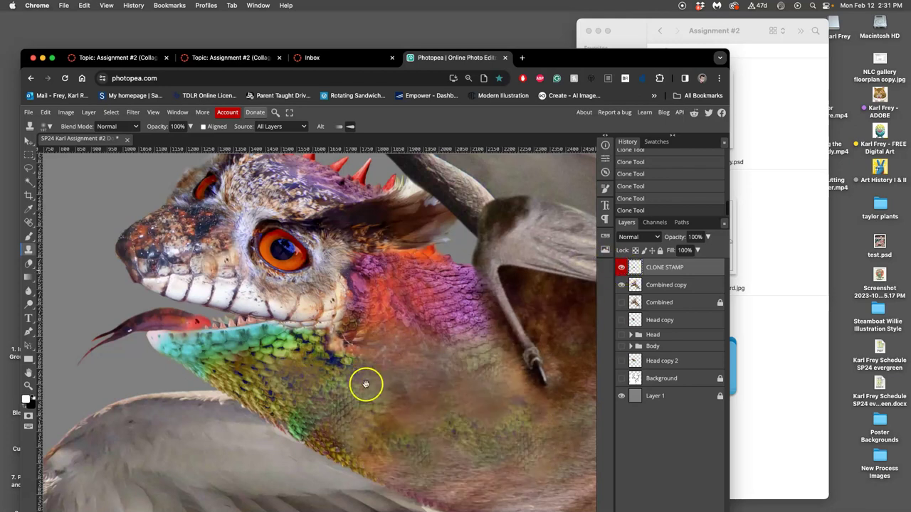
Step: Clone the speckled brow feathers over the purple crown scales below the red spikes at full opacity
{"action": "left_click_drag", "start_coordinate": [367, 382], "coordinate": [293, 412]}
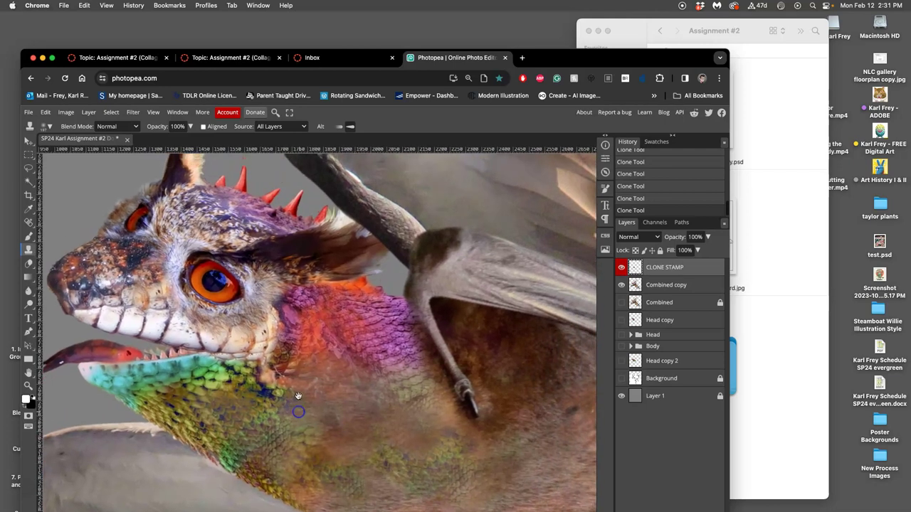
{"action": "left_click", "coordinate": [220, 240], "text": "alt"}
{"action": "left_click_drag", "start_coordinate": [225, 210], "coordinate": [230, 202]}
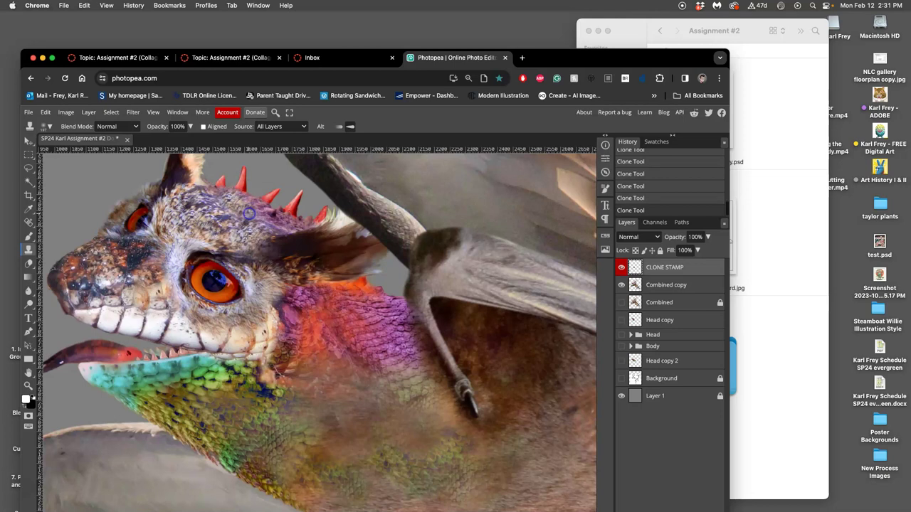
{"action": "left_click", "coordinate": [195, 227], "text": "alt"}
{"action": "mouse_move", "coordinate": [199, 207]}
{"action": "left_mouse_down"}
{"action": "mouse_move", "coordinate": [223, 200]}
{"action": "mouse_move", "coordinate": [214, 196]}
{"action": "mouse_move", "coordinate": [211, 220]}
{"action": "mouse_move", "coordinate": [218, 268]}
{"action": "mouse_move", "coordinate": [276, 260]}
{"action": "mouse_move", "coordinate": [305, 276]}
{"action": "mouse_move", "coordinate": [285, 245]}
{"action": "left_mouse_up"}
Step: Lower the Clone Stamp opacity to 67% and extend the speckled feathers toward the back of the crown
{"action": "left_click", "coordinate": [190, 127]}
{"action": "left_click_drag", "start_coordinate": [180, 140], "coordinate": [177, 141]}
{"action": "left_click", "coordinate": [254, 210]}
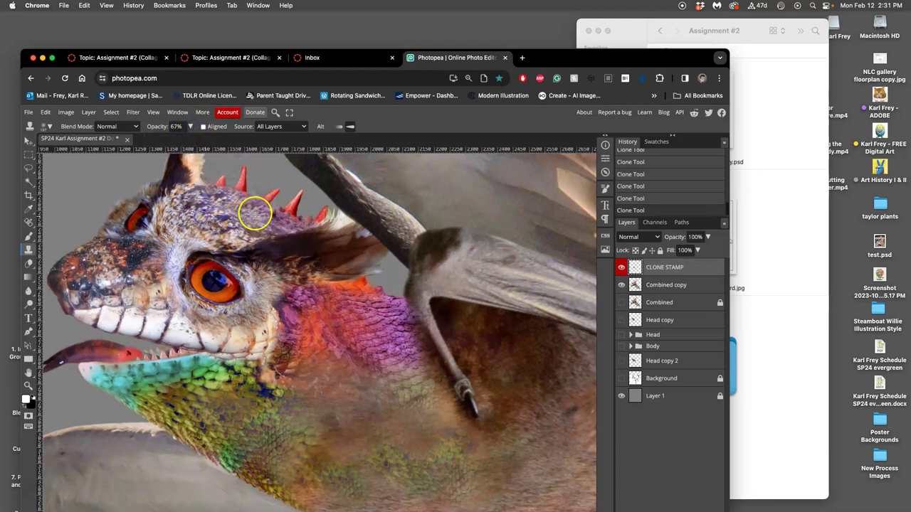
{"action": "left_click", "coordinate": [273, 219]}
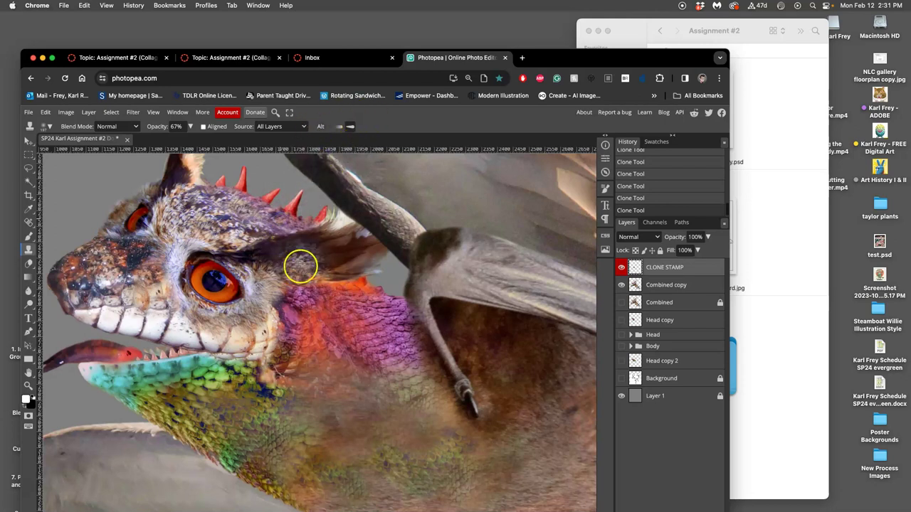
Step: Clone brown fur from behind the eye and from the shoulder onto the red scales of the upper neck
{"action": "left_click_drag", "start_coordinate": [285, 277], "coordinate": [340, 359]}
{"action": "scroll", "coordinate": [241, 316], "scroll_direction": "down", "scroll_amount": 5}
{"action": "scroll", "coordinate": [314, 336], "scroll_direction": "down", "scroll_amount": 5}
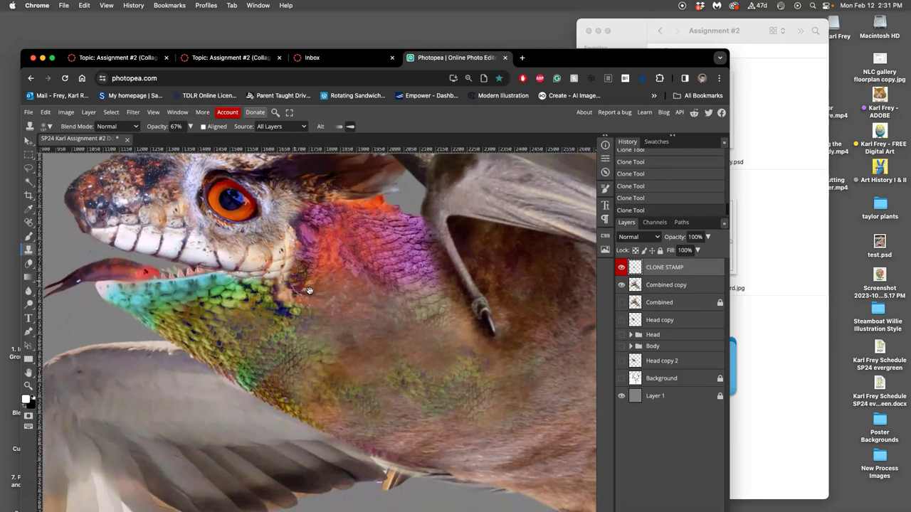
{"action": "scroll", "coordinate": [295, 284], "scroll_direction": "right", "scroll_amount": 5}
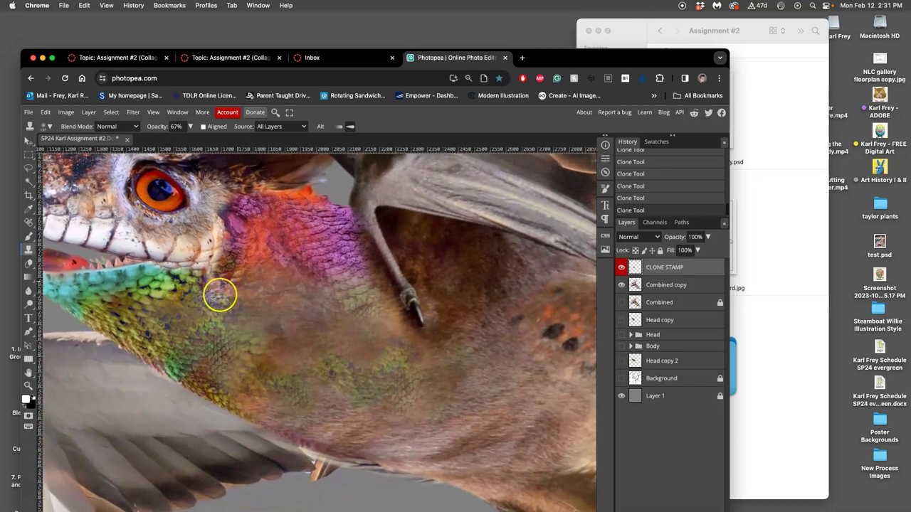
{"action": "scroll", "coordinate": [254, 258], "scroll_direction": "up", "scroll_amount": 5}
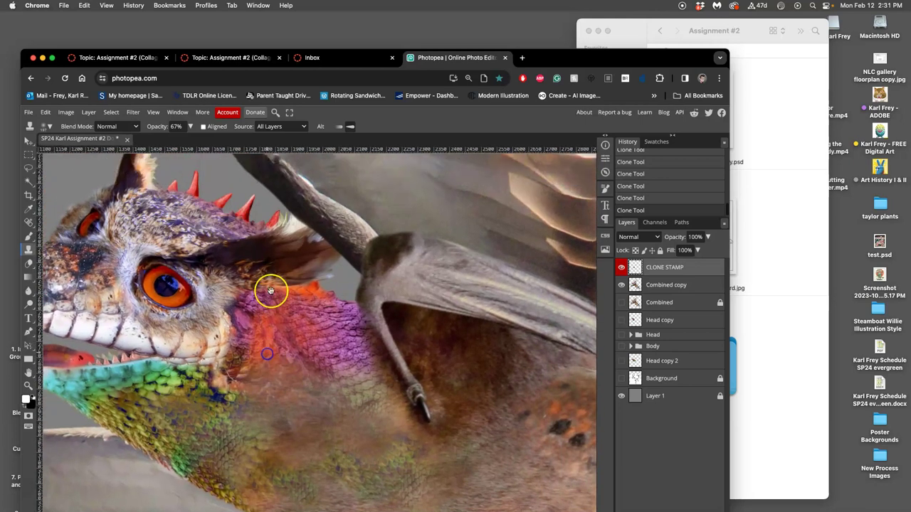
{"action": "left_click", "coordinate": [223, 263], "text": "alt"}
{"action": "left_click", "coordinate": [280, 362]}
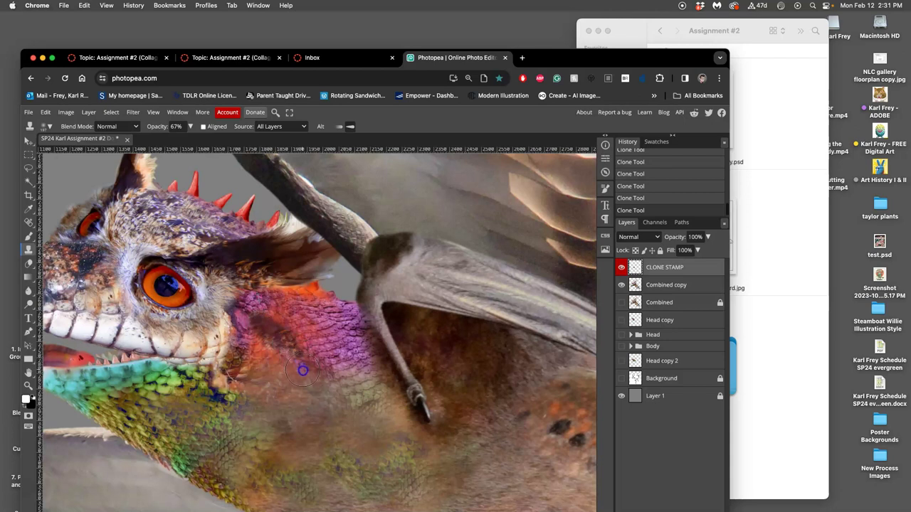
{"action": "left_click_drag", "start_coordinate": [281, 361], "coordinate": [276, 396]}
{"action": "left_click", "coordinate": [448, 360], "text": "alt"}
{"action": "mouse_move", "coordinate": [432, 390]}
{"action": "left_mouse_down"}
{"action": "mouse_move", "coordinate": [254, 340]}
{"action": "mouse_move", "coordinate": [249, 370]}
{"action": "mouse_move", "coordinate": [262, 270]}
{"action": "mouse_move", "coordinate": [252, 367]}
{"action": "mouse_move", "coordinate": [250, 326]}
{"action": "mouse_move", "coordinate": [348, 323]}
{"action": "mouse_move", "coordinate": [311, 327]}
{"action": "mouse_move", "coordinate": [309, 307]}
{"action": "mouse_move", "coordinate": [259, 308]}
{"action": "mouse_move", "coordinate": [319, 396]}
{"action": "mouse_move", "coordinate": [280, 356]}
{"action": "mouse_move", "coordinate": [263, 377]}
{"action": "mouse_move", "coordinate": [286, 368]}
{"action": "mouse_move", "coordinate": [252, 376]}
{"action": "mouse_move", "coordinate": [347, 327]}
{"action": "mouse_move", "coordinate": [367, 358]}
{"action": "mouse_move", "coordinate": [437, 365]}
{"action": "mouse_move", "coordinate": [472, 351]}
{"action": "mouse_move", "coordinate": [337, 372]}
{"action": "mouse_move", "coordinate": [66, 277]}
{"action": "mouse_move", "coordinate": [269, 377]}
{"action": "left_mouse_up"}
Step: Undo the trial eraser stroke and clone more mottled brown fur over the red and purple upper neck scales
{"action": "left_click", "coordinate": [29, 263]}
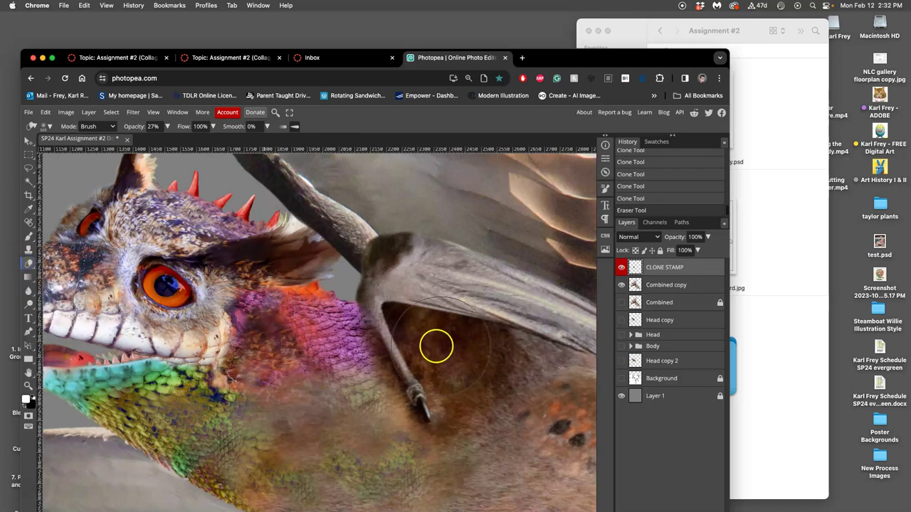
{"action": "key", "text": "super+z"}
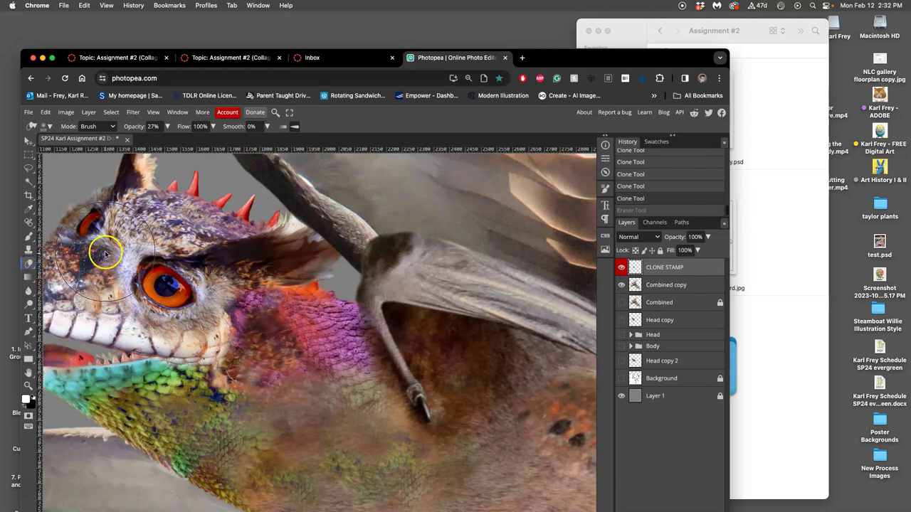
{"action": "left_click", "coordinate": [28, 250]}
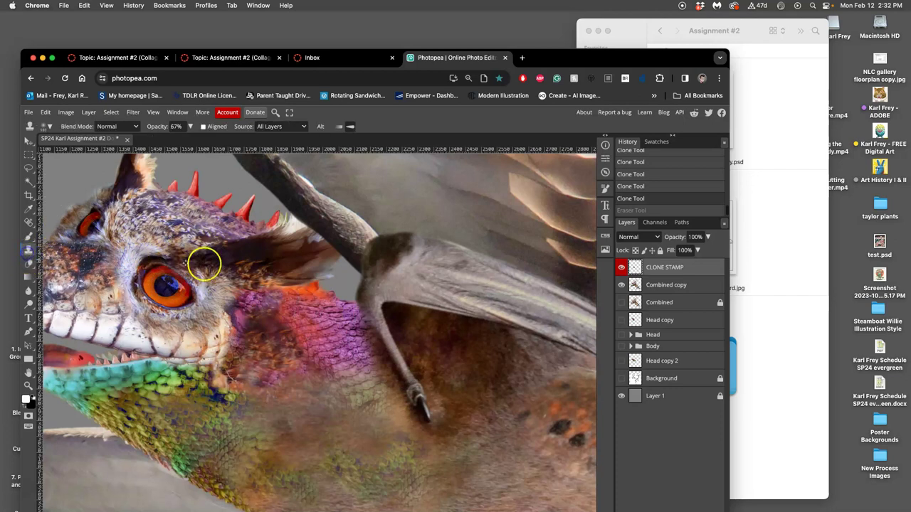
{"action": "mouse_move", "coordinate": [301, 326]}
{"action": "left_mouse_down"}
{"action": "mouse_move", "coordinate": [290, 319]}
{"action": "mouse_move", "coordinate": [299, 318]}
{"action": "left_mouse_up"}
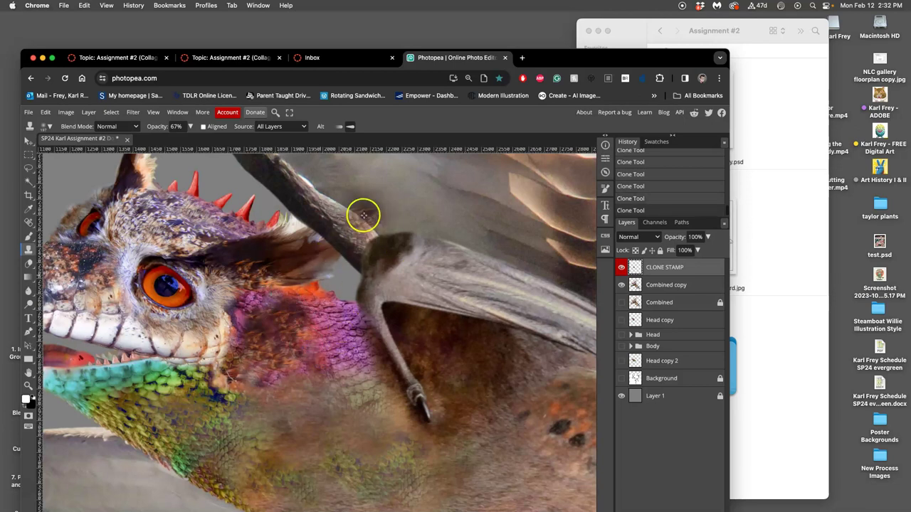
{"action": "left_click_drag", "start_coordinate": [316, 337], "coordinate": [312, 343]}
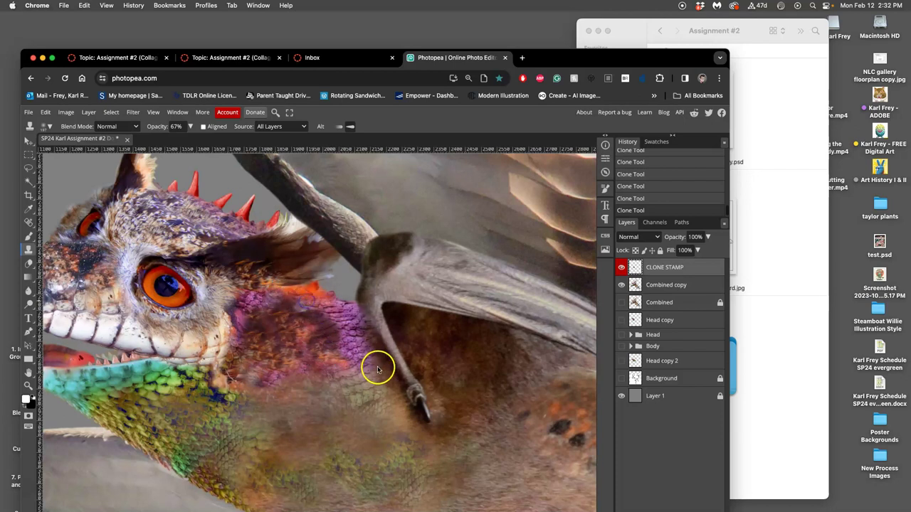
{"action": "key", "text": "super+z"}
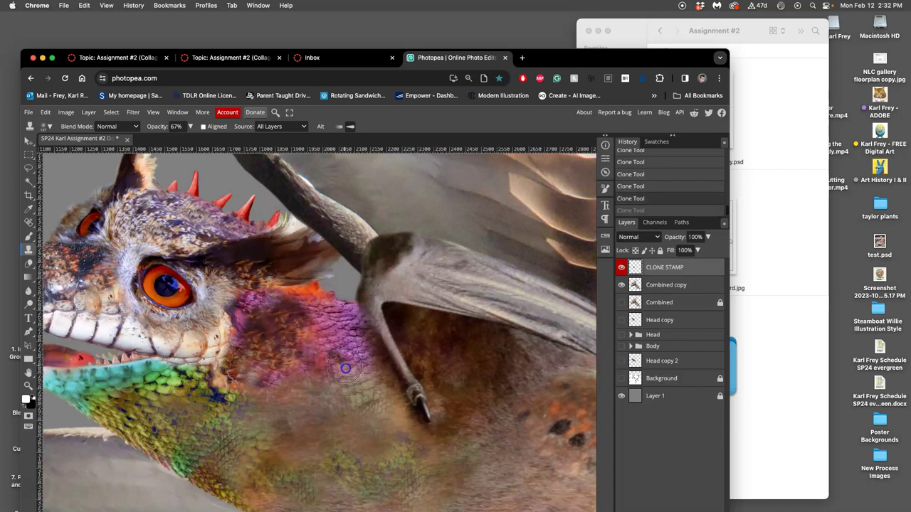
{"action": "key", "text": "super+shift+z"}
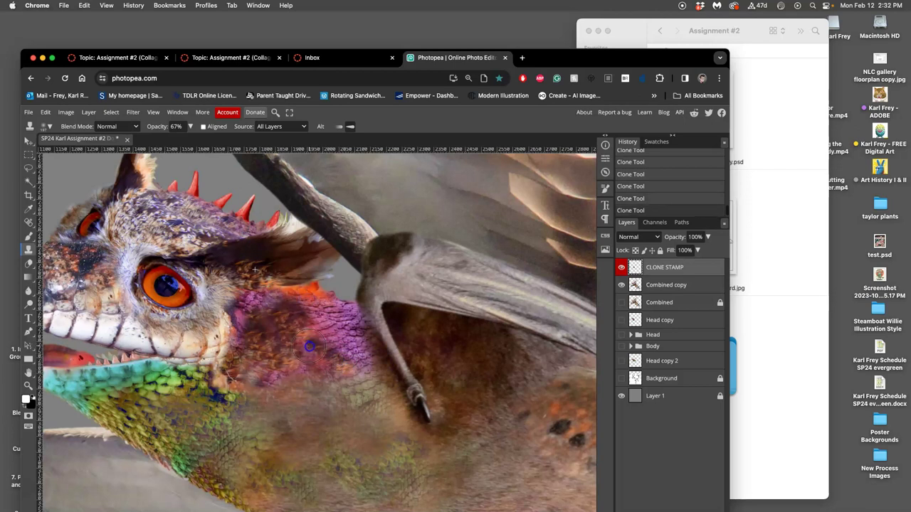
Step: Soften the cloned fur on the upper neck with the Eraser at 27% opacity, and check the whole creature
{"action": "left_click", "coordinate": [28, 265]}
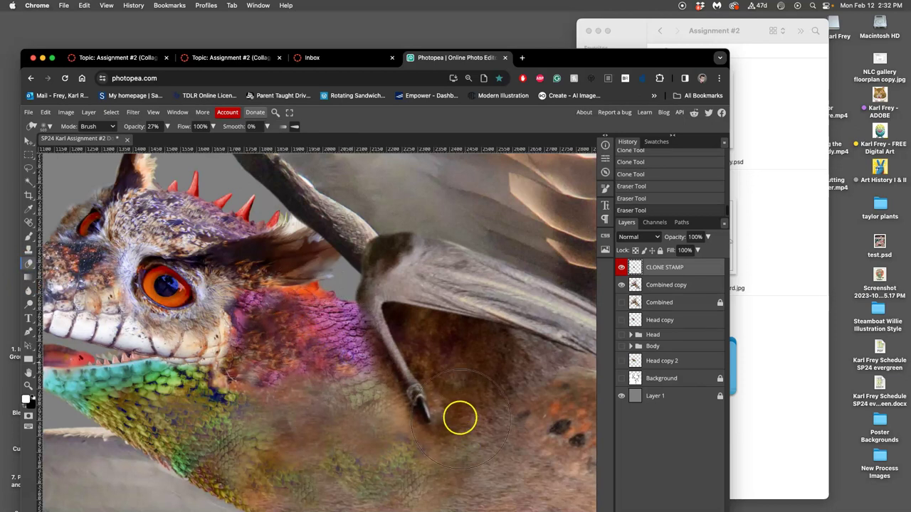
{"action": "scroll", "coordinate": [451, 406], "scroll_direction": "down", "scroll_amount": 5}
{"action": "scroll", "coordinate": [498, 321], "scroll_direction": "down", "scroll_amount": 4}
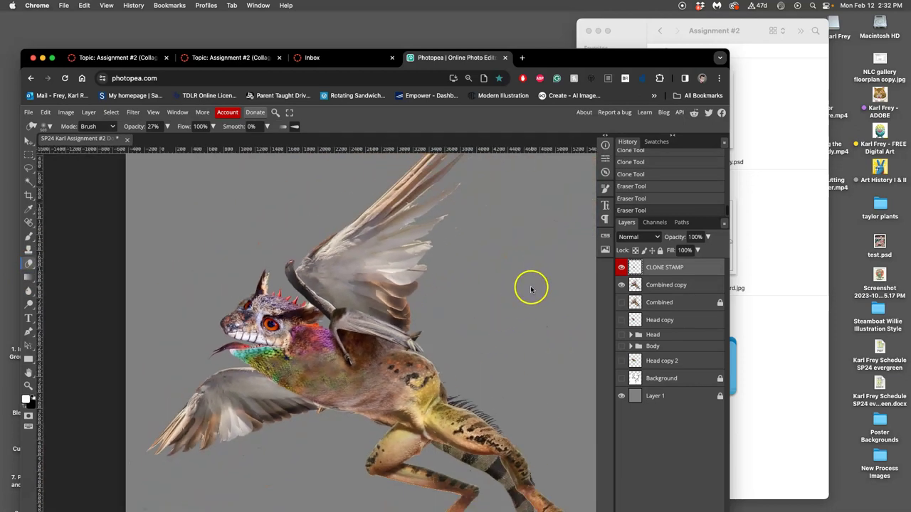
{"action": "mouse_move", "coordinate": [492, 315]}
{"action": "left_mouse_down"}
{"action": "mouse_move", "coordinate": [491, 296]}
{"action": "mouse_move", "coordinate": [483, 331]}
{"action": "left_mouse_up"}
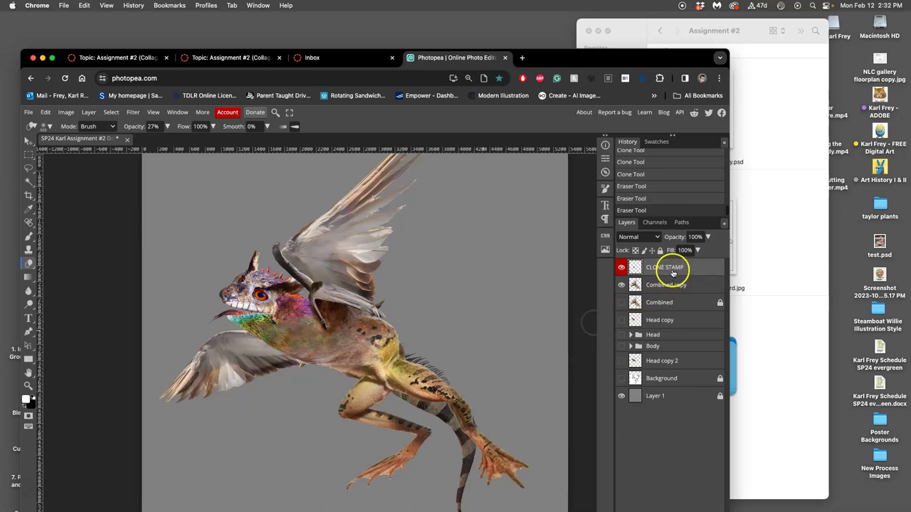
Step: Merge the CLONE STAMP and Combined copy layers into a new layer above them while keeping both originals, and hide those originals
{"action": "left_click", "coordinate": [669, 286]}
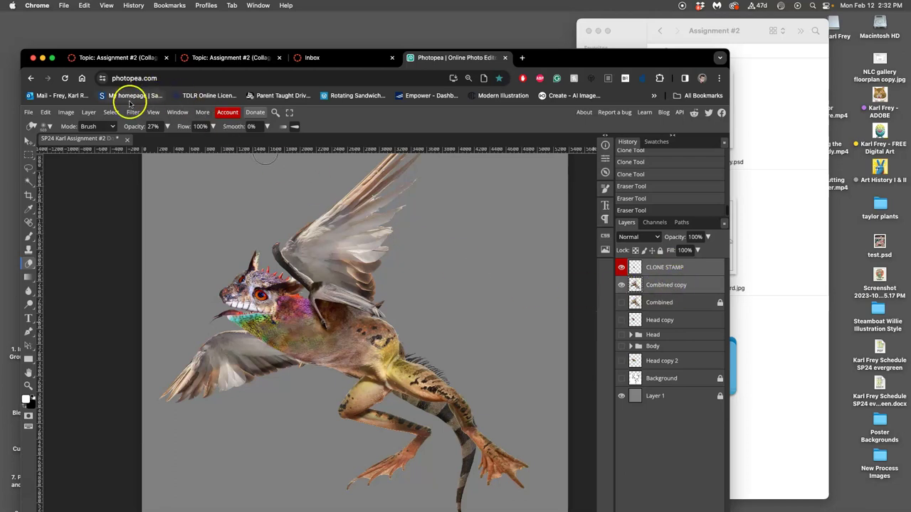
{"action": "left_click", "coordinate": [89, 114]}
{"action": "mouse_move", "coordinate": [111, 113]}
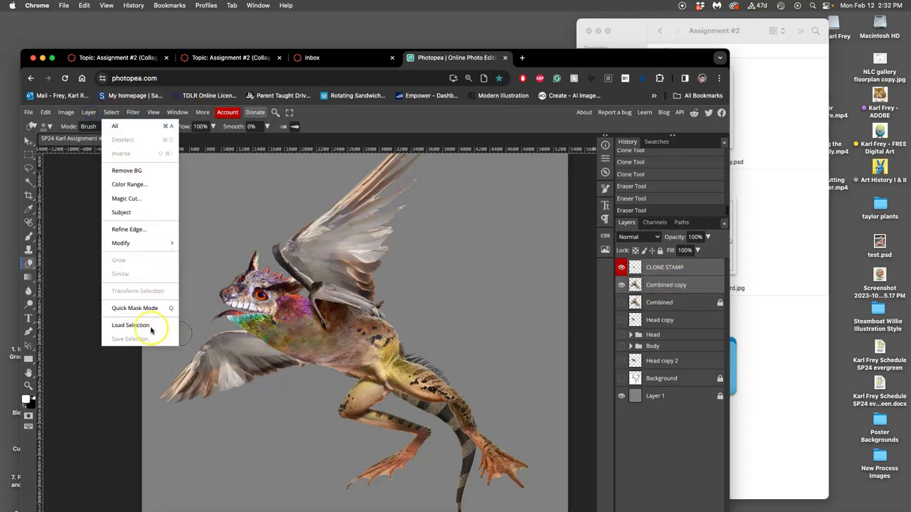
{"action": "left_click", "coordinate": [662, 274]}
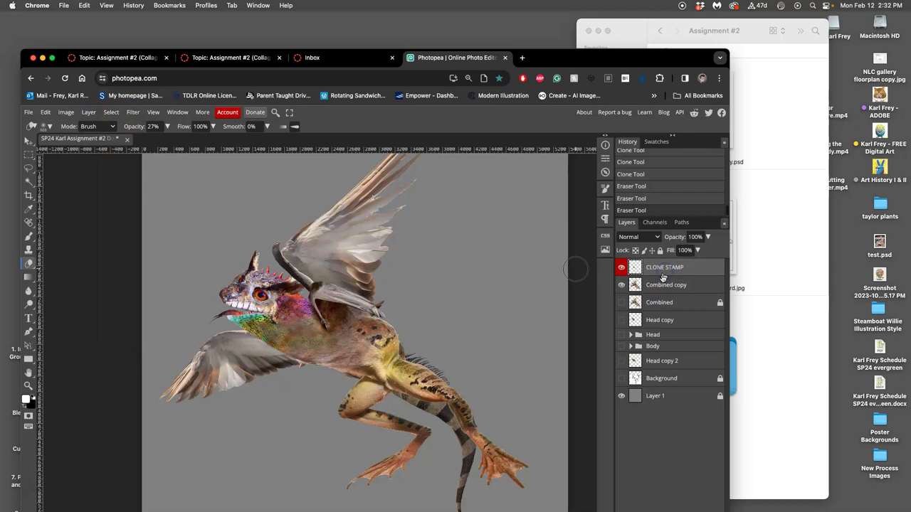
{"action": "left_click", "coordinate": [660, 286], "text": "shift"}
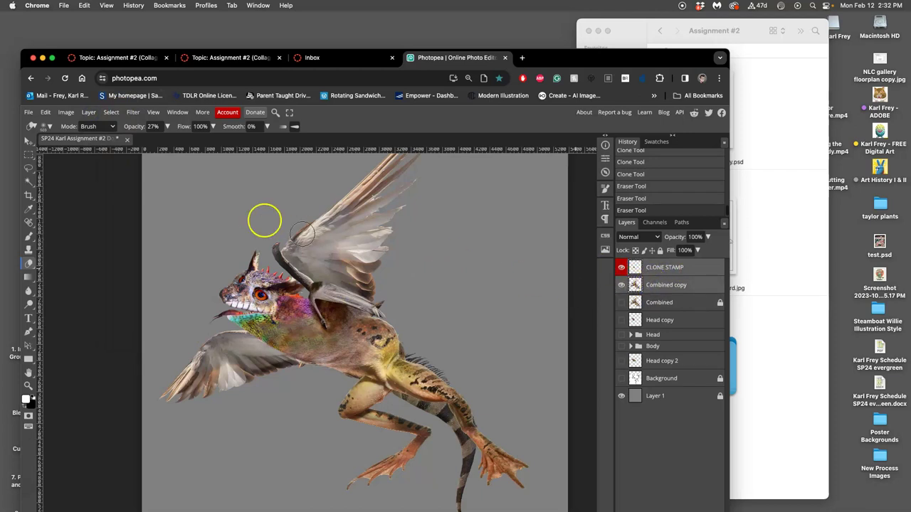
{"action": "left_click", "coordinate": [89, 113]}
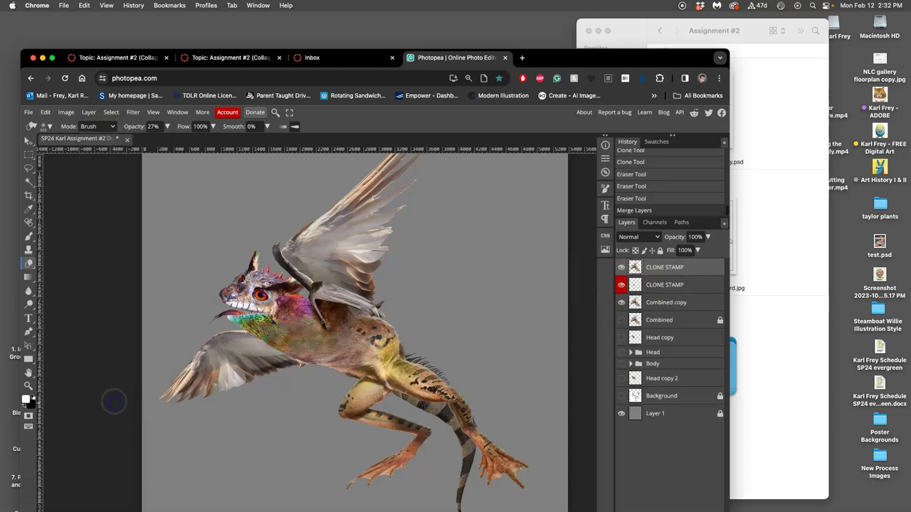
{"action": "left_click", "coordinate": [621, 285], "text": "alt"}
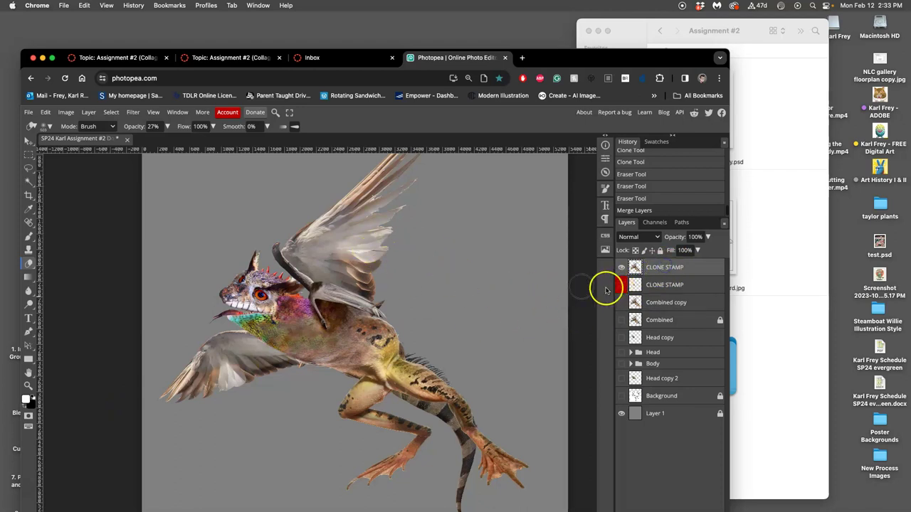
Step: Set up the Dodge tool for midtones at 18% exposure with a soft 562 px brush at 0% hardness
{"action": "right_click", "coordinate": [29, 306]}
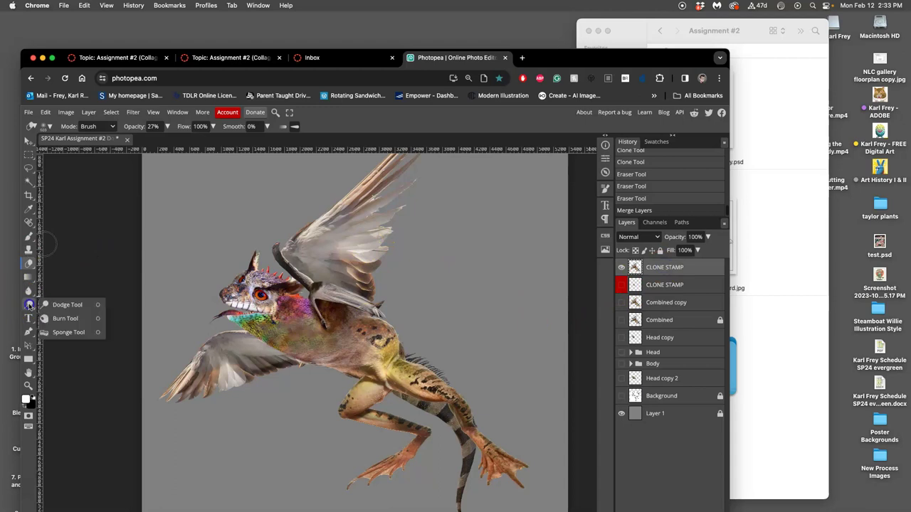
{"action": "left_click", "coordinate": [54, 305]}
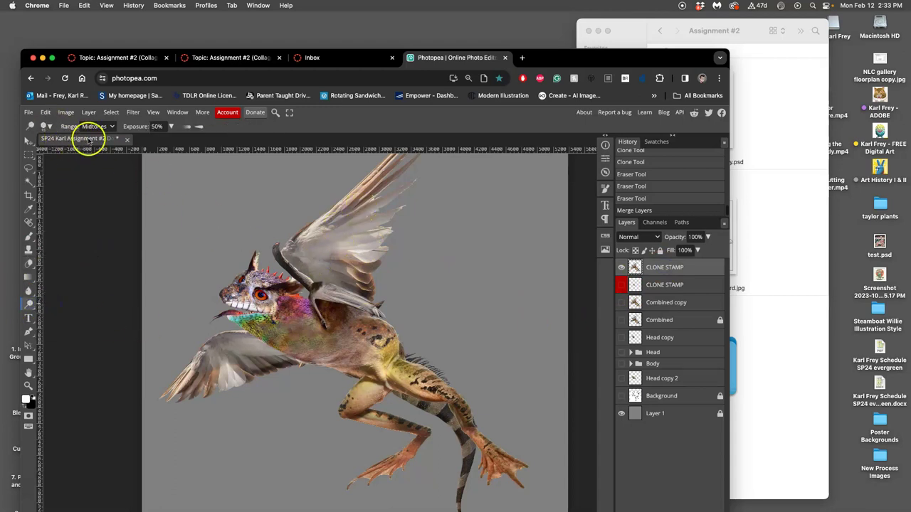
{"action": "left_click_drag", "start_coordinate": [171, 128], "coordinate": [144, 142]}
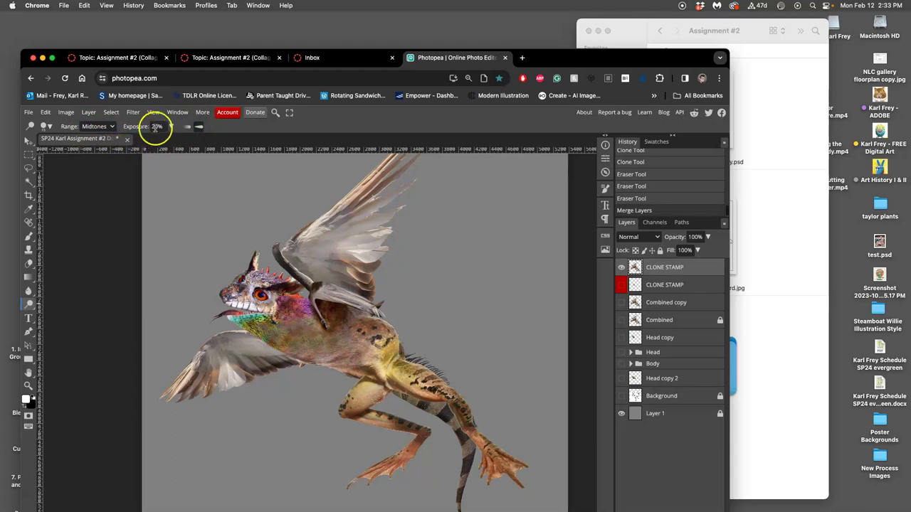
{"action": "left_click", "coordinate": [170, 126]}
{"action": "left_click_drag", "start_coordinate": [132, 140], "coordinate": [134, 140]}
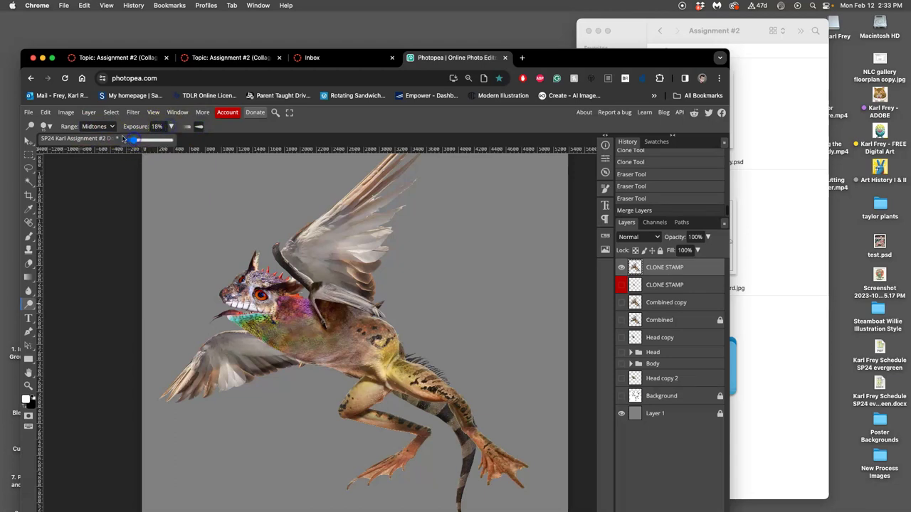
{"action": "left_click", "coordinate": [50, 126]}
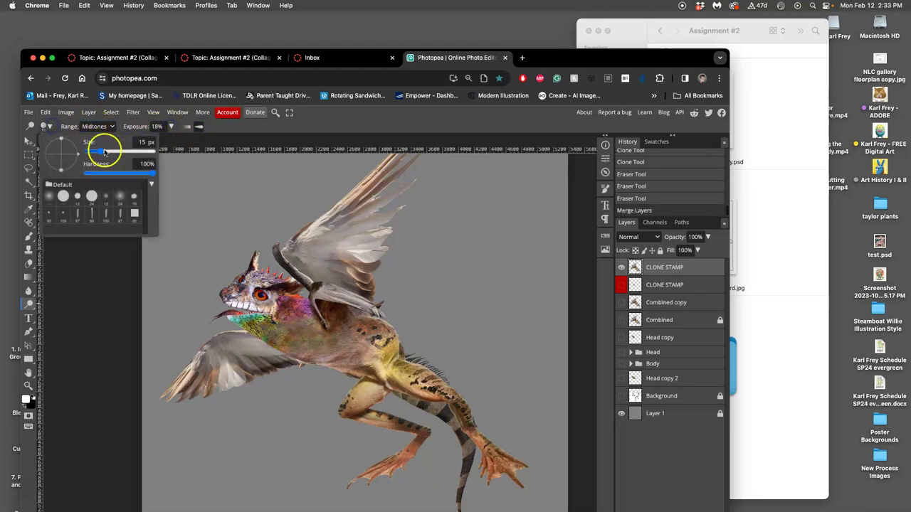
{"action": "mouse_move", "coordinate": [104, 152]}
{"action": "left_mouse_down"}
{"action": "mouse_move", "coordinate": [117, 154]}
{"action": "mouse_move", "coordinate": [73, 171]}
{"action": "left_mouse_up"}
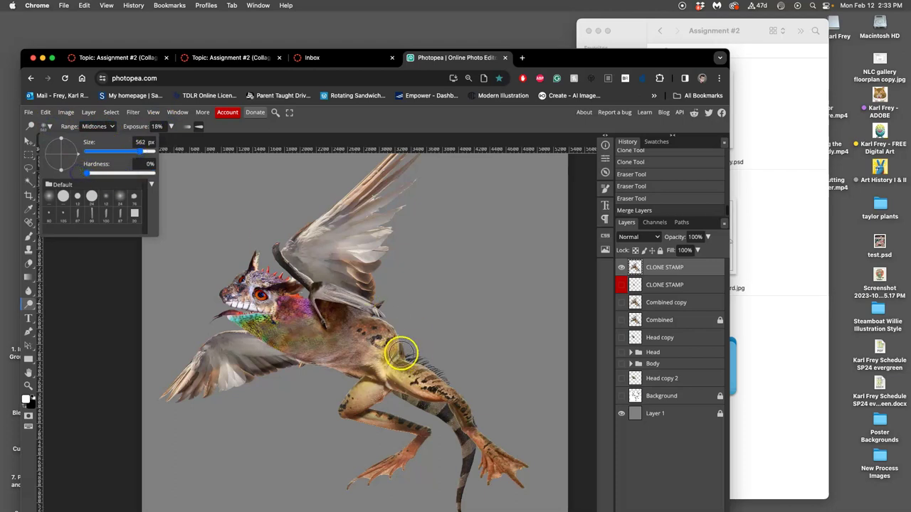
Step: Dodge the purple neck, the belly edge and the shoulder and back on the merged CLONE STAMP layer
{"action": "left_click", "coordinate": [303, 305]}
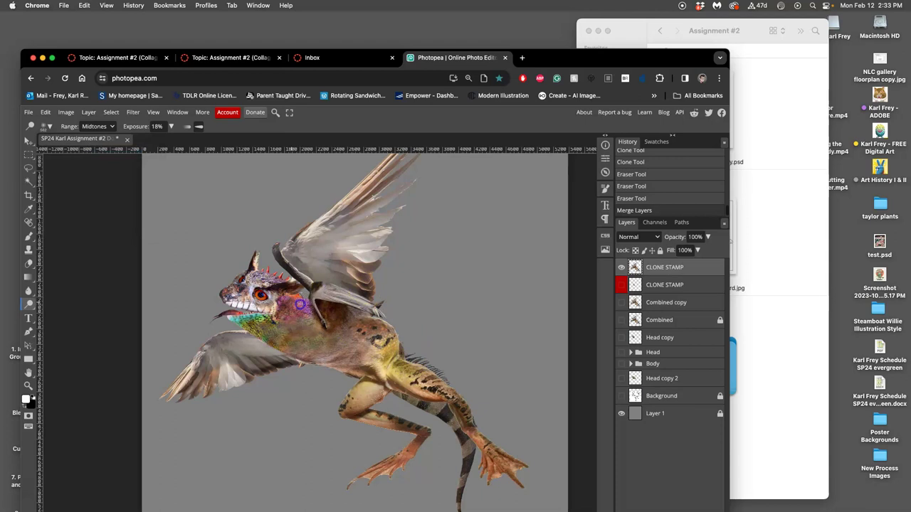
{"action": "left_click", "coordinate": [339, 377]}
{"action": "left_click", "coordinate": [297, 296]}
{"action": "left_click", "coordinate": [274, 274]}
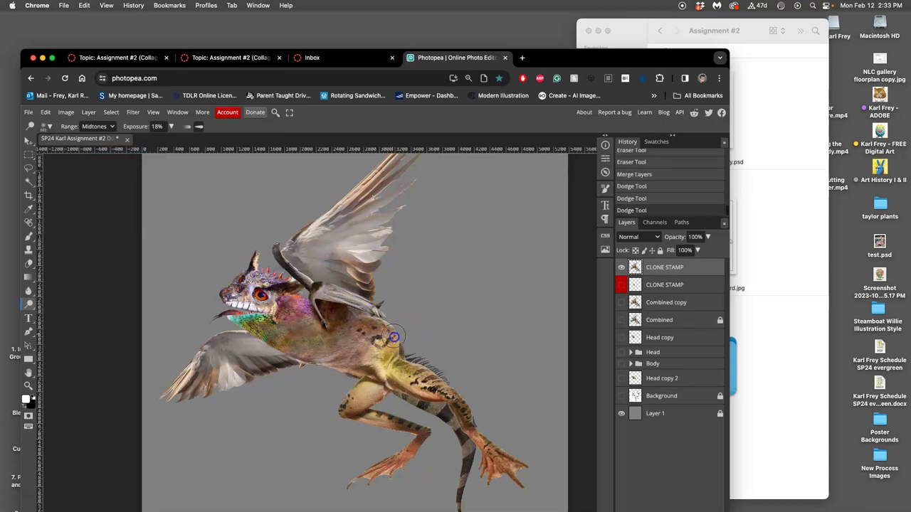
{"action": "mouse_move", "coordinate": [386, 337]}
{"action": "left_mouse_down"}
{"action": "mouse_move", "coordinate": [370, 321]}
{"action": "mouse_move", "coordinate": [391, 356]}
{"action": "left_mouse_up"}
{"action": "left_click", "coordinate": [356, 320]}
{"action": "left_click", "coordinate": [370, 318]}
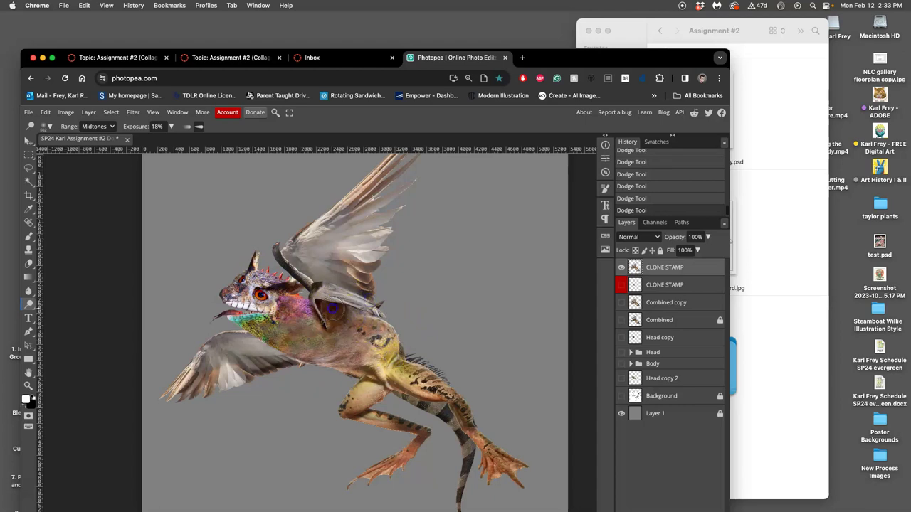
Step: Lighten the raised wing's feathers and the purple neck scales with the Dodge tool
{"action": "left_click", "coordinate": [360, 197]}
{"action": "left_click_drag", "start_coordinate": [424, 226], "coordinate": [389, 286]}
{"action": "left_click_drag", "start_coordinate": [386, 203], "coordinate": [369, 208]}
{"action": "mouse_move", "coordinate": [403, 181]}
{"action": "left_mouse_down"}
{"action": "mouse_move", "coordinate": [404, 206]}
{"action": "mouse_move", "coordinate": [365, 277]}
{"action": "left_mouse_up"}
{"action": "left_click", "coordinate": [350, 261]}
{"action": "left_click", "coordinate": [311, 266]}
{"action": "left_click", "coordinate": [296, 303]}
{"action": "left_click", "coordinate": [284, 301]}
{"action": "left_click", "coordinate": [293, 303]}
Step: Dodge the feathers of the lower wing and a patch on the creature's hip
{"action": "left_click_drag", "start_coordinate": [207, 406], "coordinate": [183, 404]}
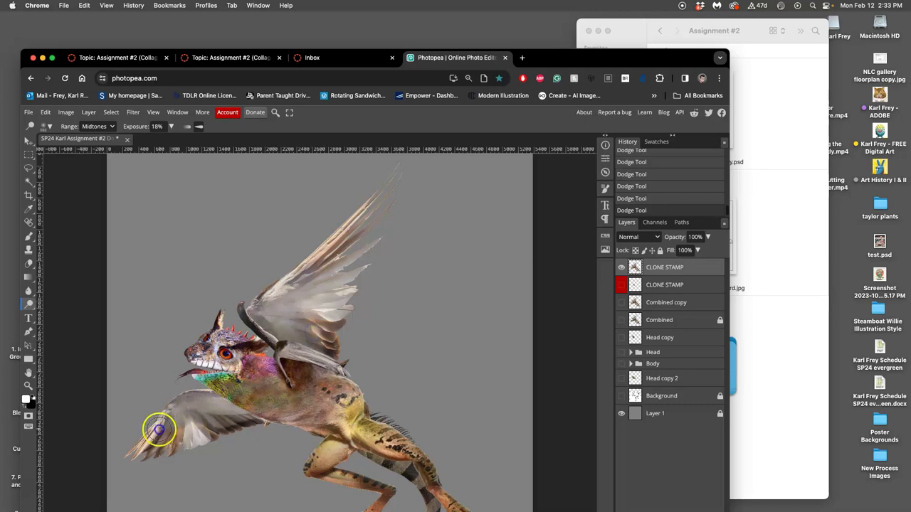
{"action": "mouse_move", "coordinate": [152, 436]}
{"action": "left_mouse_down"}
{"action": "mouse_move", "coordinate": [200, 431]}
{"action": "mouse_move", "coordinate": [207, 404]}
{"action": "mouse_move", "coordinate": [237, 415]}
{"action": "left_mouse_up"}
{"action": "mouse_move", "coordinate": [365, 407]}
{"action": "left_mouse_down"}
{"action": "mouse_move", "coordinate": [262, 401]}
{"action": "mouse_move", "coordinate": [239, 414]}
{"action": "mouse_move", "coordinate": [376, 432]}
{"action": "mouse_move", "coordinate": [404, 424]}
{"action": "mouse_move", "coordinate": [368, 405]}
{"action": "mouse_move", "coordinate": [350, 406]}
{"action": "mouse_move", "coordinate": [344, 452]}
{"action": "mouse_move", "coordinate": [387, 448]}
{"action": "mouse_move", "coordinate": [403, 420]}
{"action": "mouse_move", "coordinate": [400, 375]}
{"action": "mouse_move", "coordinate": [391, 396]}
{"action": "mouse_move", "coordinate": [377, 393]}
{"action": "mouse_move", "coordinate": [401, 411]}
{"action": "mouse_move", "coordinate": [366, 378]}
{"action": "mouse_move", "coordinate": [394, 392]}
{"action": "left_mouse_up"}
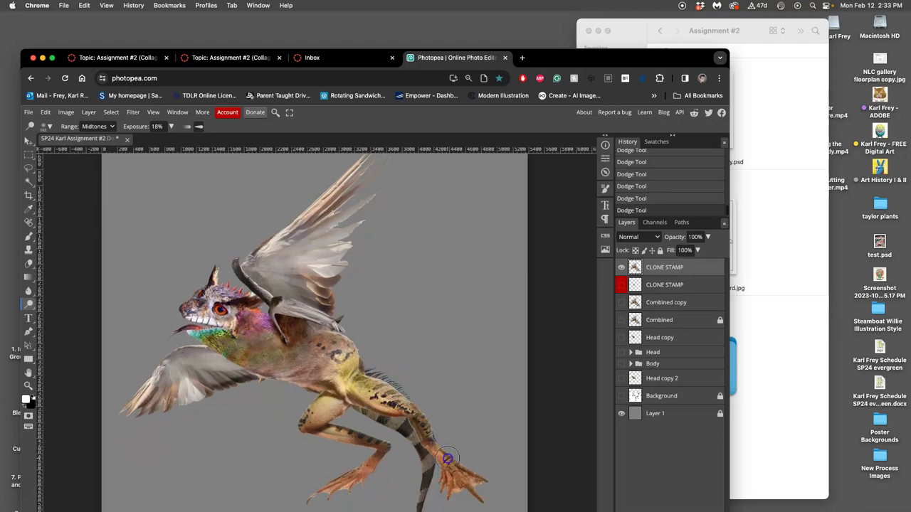
Step: Dodge both webbed feet, the bent leg and the creature's neck and throat
{"action": "left_click_drag", "start_coordinate": [452, 463], "coordinate": [483, 489]}
{"action": "left_click_drag", "start_coordinate": [387, 450], "coordinate": [331, 487]}
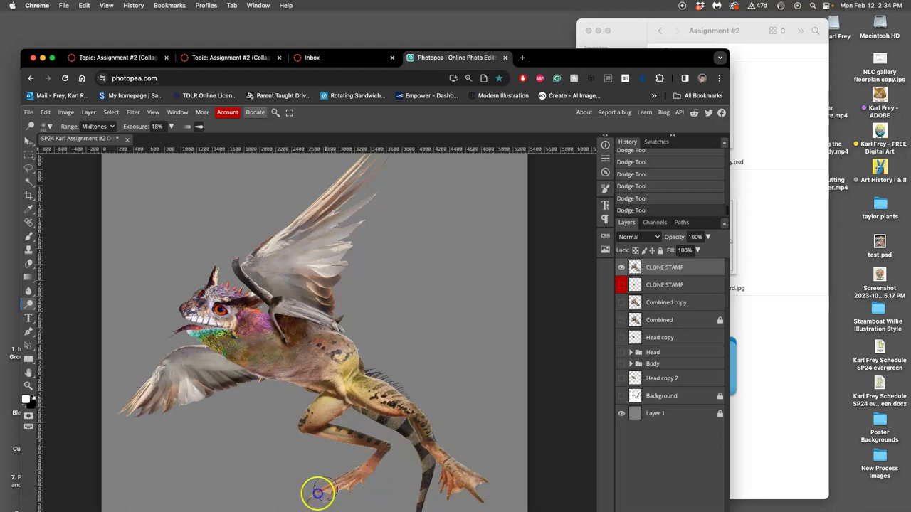
{"action": "mouse_move", "coordinate": [327, 453]}
{"action": "left_mouse_down"}
{"action": "mouse_move", "coordinate": [310, 434]}
{"action": "mouse_move", "coordinate": [360, 441]}
{"action": "left_mouse_up"}
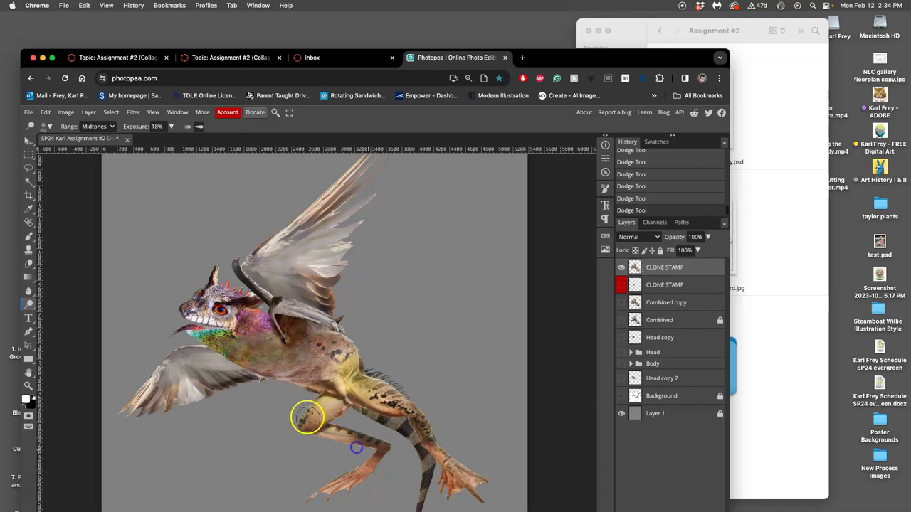
{"action": "mouse_move", "coordinate": [307, 416]}
{"action": "left_mouse_down"}
{"action": "mouse_move", "coordinate": [343, 492]}
{"action": "mouse_move", "coordinate": [298, 374]}
{"action": "mouse_move", "coordinate": [281, 374]}
{"action": "mouse_move", "coordinate": [255, 344]}
{"action": "left_mouse_up"}
{"action": "left_click", "coordinate": [261, 334]}
{"action": "left_click", "coordinate": [287, 360]}
{"action": "left_click_drag", "start_coordinate": [261, 370], "coordinate": [212, 336]}
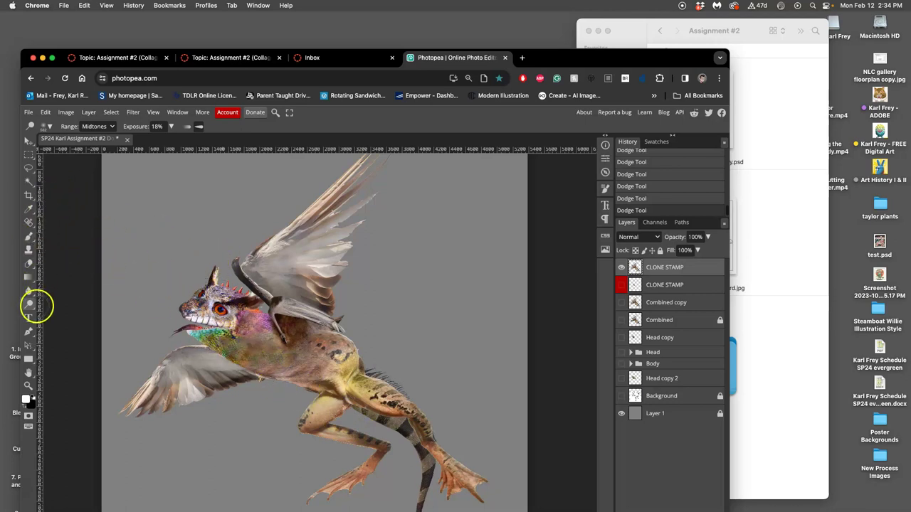
Step: Set up the Burn tool for midtones at 19% exposure with a soft 347 px brush at 0% hardness
{"action": "right_click", "coordinate": [37, 307]}
{"action": "left_click", "coordinate": [65, 321]}
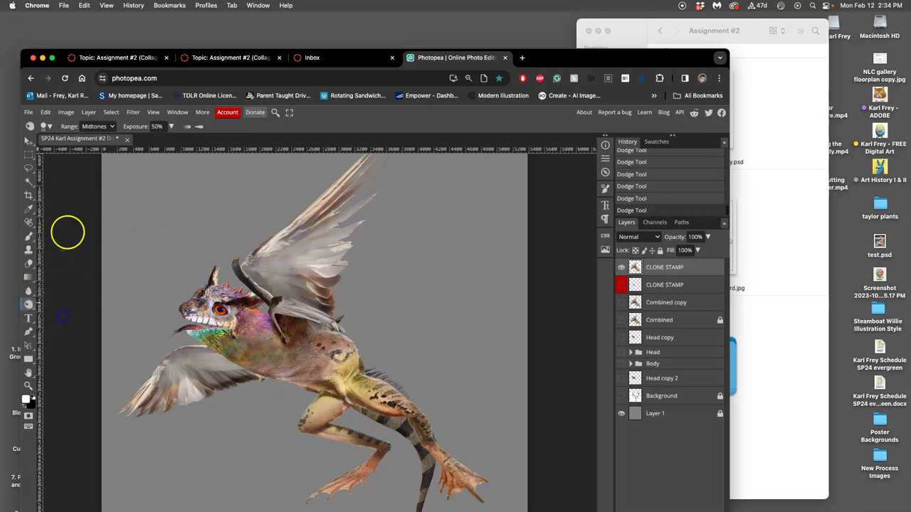
{"action": "left_click", "coordinate": [170, 128]}
{"action": "left_click_drag", "start_coordinate": [148, 141], "coordinate": [140, 143]}
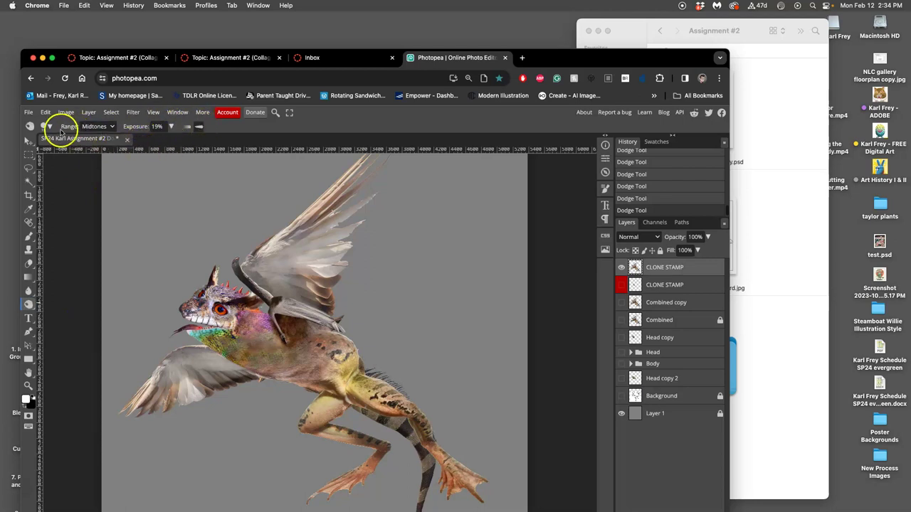
{"action": "left_click", "coordinate": [51, 126]}
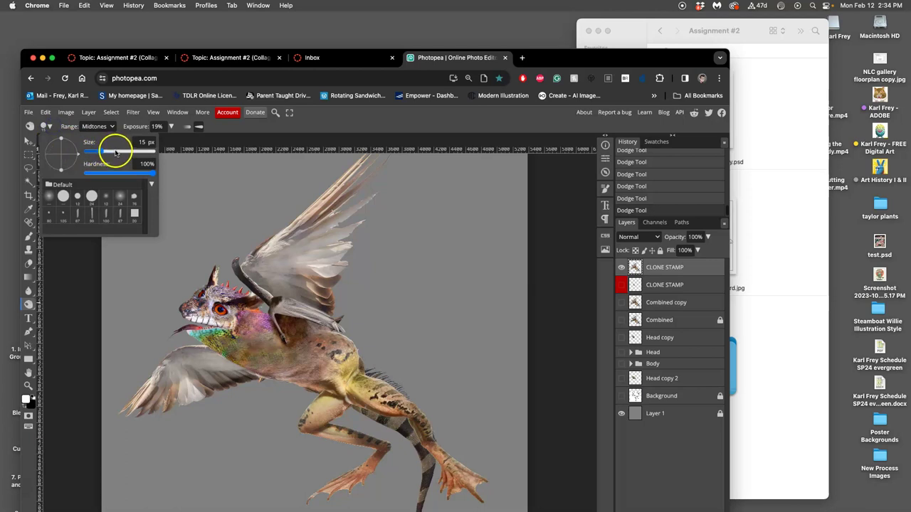
{"action": "mouse_move", "coordinate": [116, 152]}
{"action": "left_mouse_down"}
{"action": "mouse_move", "coordinate": [132, 153]}
{"action": "mouse_move", "coordinate": [110, 177]}
{"action": "left_mouse_up"}
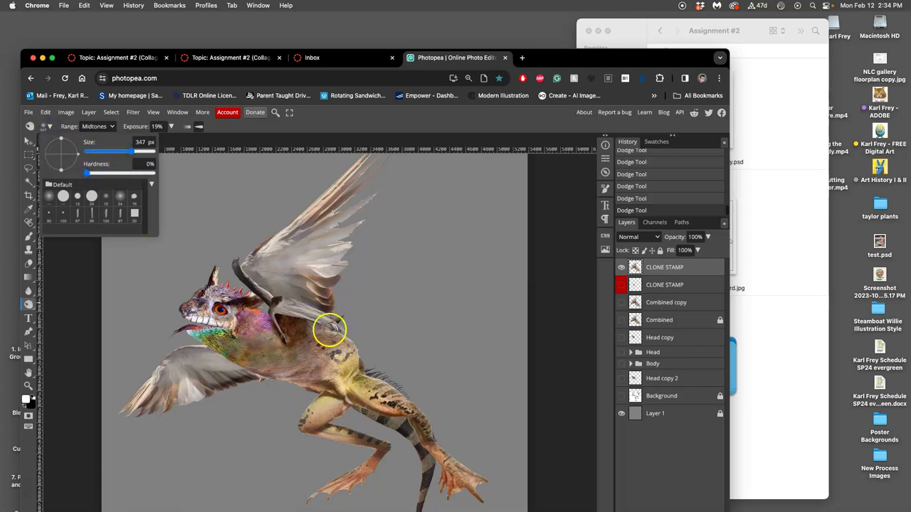
Step: Burn shadows into the flank, throat, belly edge, bent leg and the spotted far thigh
{"action": "mouse_move", "coordinate": [335, 341]}
{"action": "left_mouse_down"}
{"action": "mouse_move", "coordinate": [314, 332]}
{"action": "mouse_move", "coordinate": [341, 337]}
{"action": "mouse_move", "coordinate": [315, 348]}
{"action": "mouse_move", "coordinate": [316, 333]}
{"action": "mouse_move", "coordinate": [291, 359]}
{"action": "mouse_move", "coordinate": [322, 367]}
{"action": "left_mouse_up"}
{"action": "left_click_drag", "start_coordinate": [232, 340], "coordinate": [232, 337]}
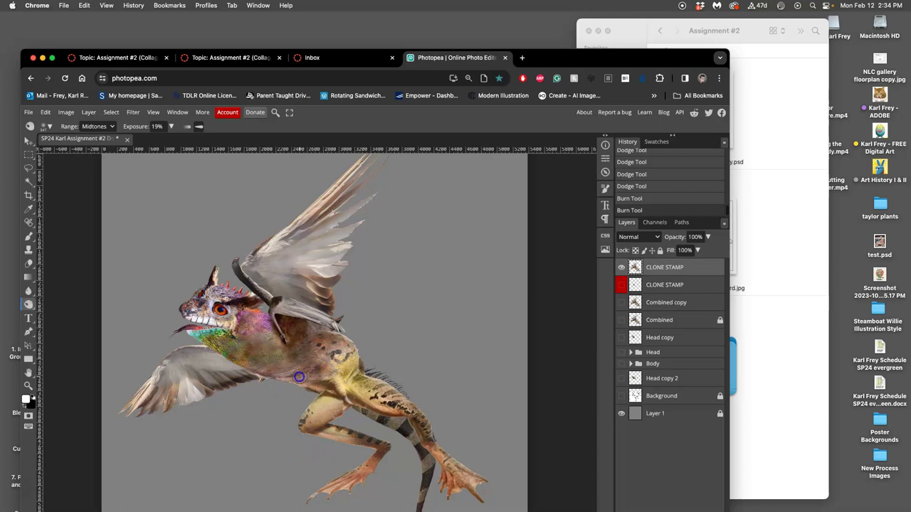
{"action": "left_click_drag", "start_coordinate": [298, 377], "coordinate": [280, 379]}
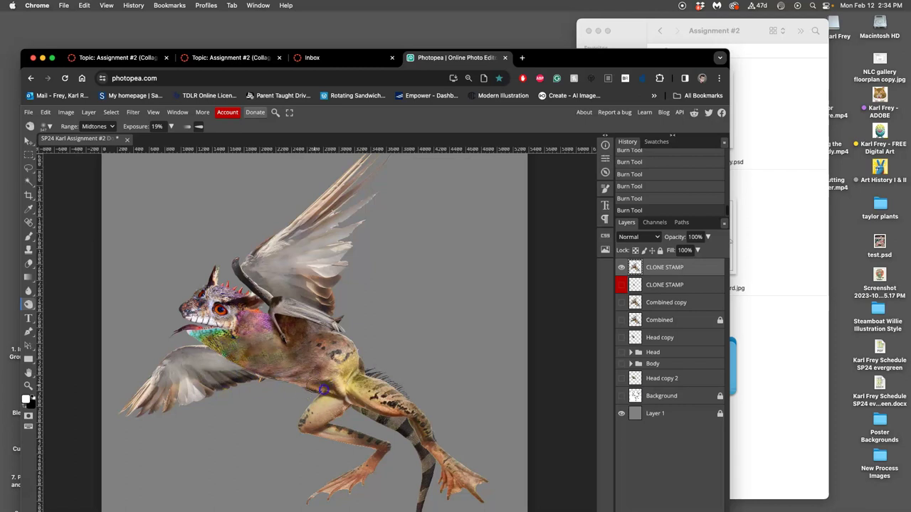
{"action": "left_click_drag", "start_coordinate": [313, 430], "coordinate": [323, 423]}
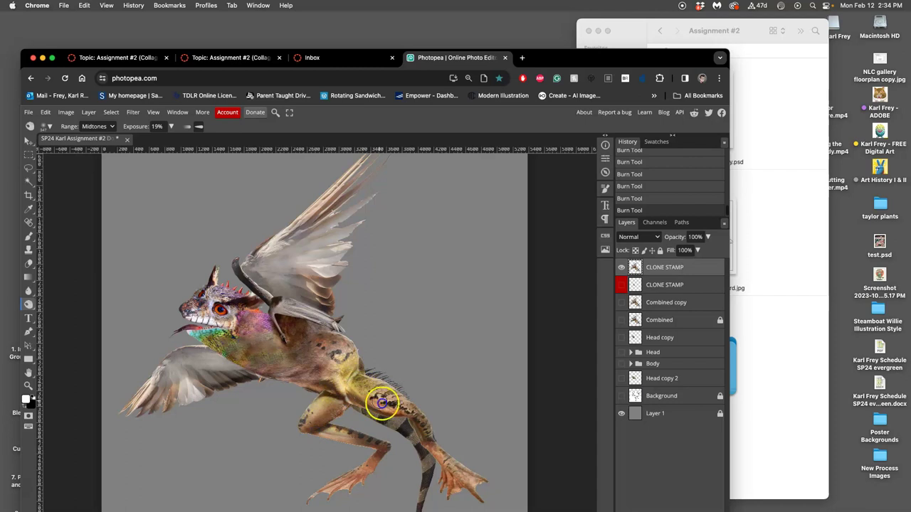
{"action": "mouse_move", "coordinate": [373, 401]}
{"action": "left_mouse_down"}
{"action": "mouse_move", "coordinate": [363, 423]}
{"action": "mouse_move", "coordinate": [343, 432]}
{"action": "mouse_move", "coordinate": [417, 427]}
{"action": "left_mouse_up"}
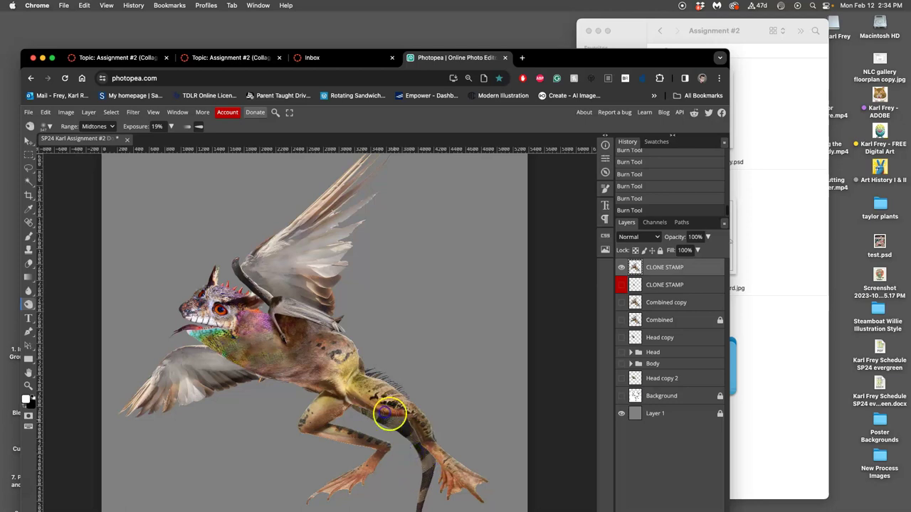
Step: Switch the Burn range to Highlights and darken the far leg, its foot and the striped tail
{"action": "key", "text": "super+plus"}
{"action": "key", "text": "super+plus"}
{"action": "left_click_drag", "start_coordinate": [434, 402], "coordinate": [328, 225]}
{"action": "scroll", "coordinate": [427, 335], "scroll_direction": "up", "scroll_amount": 3}
{"action": "scroll", "coordinate": [370, 285], "scroll_direction": "up", "scroll_amount": 2}
{"action": "mouse_move", "coordinate": [417, 278]}
{"action": "left_mouse_down"}
{"action": "mouse_move", "coordinate": [442, 362]}
{"action": "mouse_move", "coordinate": [387, 247]}
{"action": "mouse_move", "coordinate": [416, 310]}
{"action": "mouse_move", "coordinate": [482, 408]}
{"action": "mouse_move", "coordinate": [483, 371]}
{"action": "mouse_move", "coordinate": [491, 413]}
{"action": "mouse_move", "coordinate": [380, 234]}
{"action": "mouse_move", "coordinate": [390, 246]}
{"action": "mouse_move", "coordinate": [333, 265]}
{"action": "mouse_move", "coordinate": [174, 219]}
{"action": "mouse_move", "coordinate": [414, 305]}
{"action": "mouse_move", "coordinate": [426, 330]}
{"action": "mouse_move", "coordinate": [263, 336]}
{"action": "mouse_move", "coordinate": [31, 206]}
{"action": "mouse_move", "coordinate": [44, 233]}
{"action": "mouse_move", "coordinate": [104, 240]}
{"action": "mouse_move", "coordinate": [258, 304]}
{"action": "mouse_move", "coordinate": [215, 319]}
{"action": "mouse_move", "coordinate": [231, 339]}
{"action": "mouse_move", "coordinate": [72, 214]}
{"action": "mouse_move", "coordinate": [64, 264]}
{"action": "mouse_move", "coordinate": [98, 144]}
{"action": "left_mouse_up"}
{"action": "left_click", "coordinate": [93, 126]}
{"action": "left_click", "coordinate": [98, 137]}
{"action": "mouse_move", "coordinate": [165, 161]}
{"action": "left_mouse_down"}
{"action": "mouse_move", "coordinate": [210, 146]}
{"action": "mouse_move", "coordinate": [186, 142]}
{"action": "mouse_move", "coordinate": [362, 229]}
{"action": "mouse_move", "coordinate": [378, 245]}
{"action": "mouse_move", "coordinate": [364, 224]}
{"action": "mouse_move", "coordinate": [391, 249]}
{"action": "left_mouse_up"}
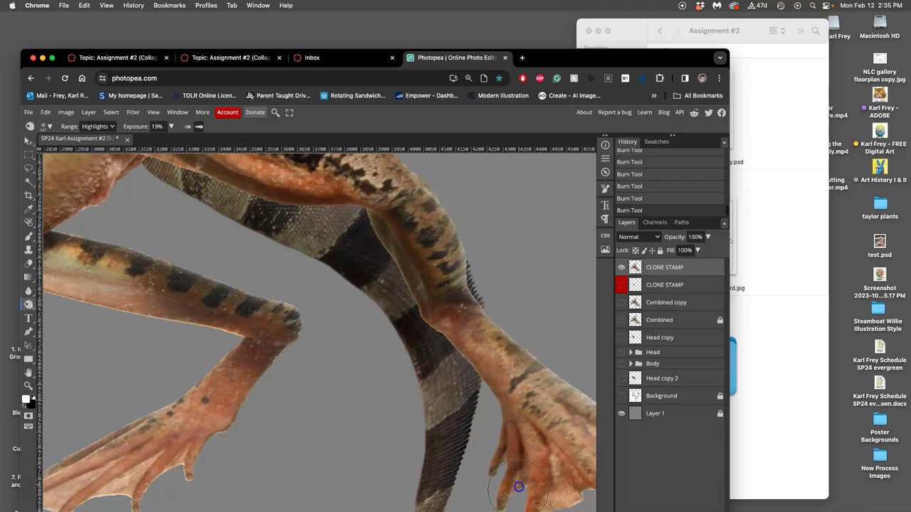
{"action": "scroll", "coordinate": [320, 355], "scroll_direction": "down", "scroll_amount": 3}
{"action": "scroll", "coordinate": [320, 355], "scroll_direction": "left", "scroll_amount": 3}
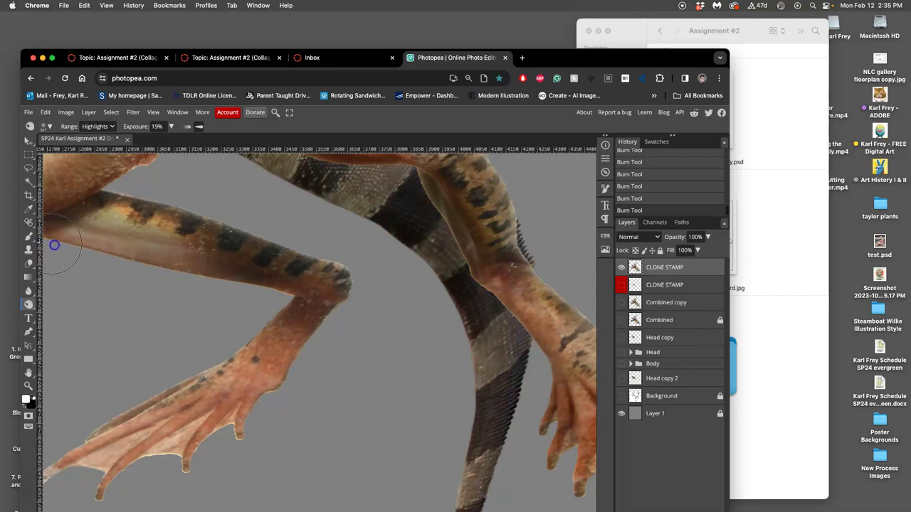
Step: Burn the highlights on the bent leg's ankle, webbed foot and toes
{"action": "scroll", "coordinate": [213, 285], "scroll_direction": "up", "scroll_amount": 2}
{"action": "scroll", "coordinate": [214, 285], "scroll_direction": "left", "scroll_amount": 4}
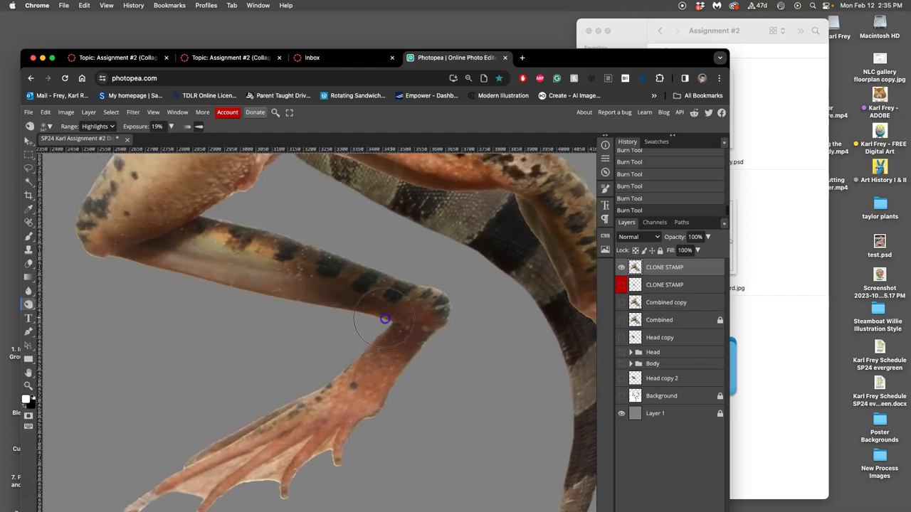
{"action": "left_click", "coordinate": [370, 354]}
{"action": "left_click", "coordinate": [346, 426]}
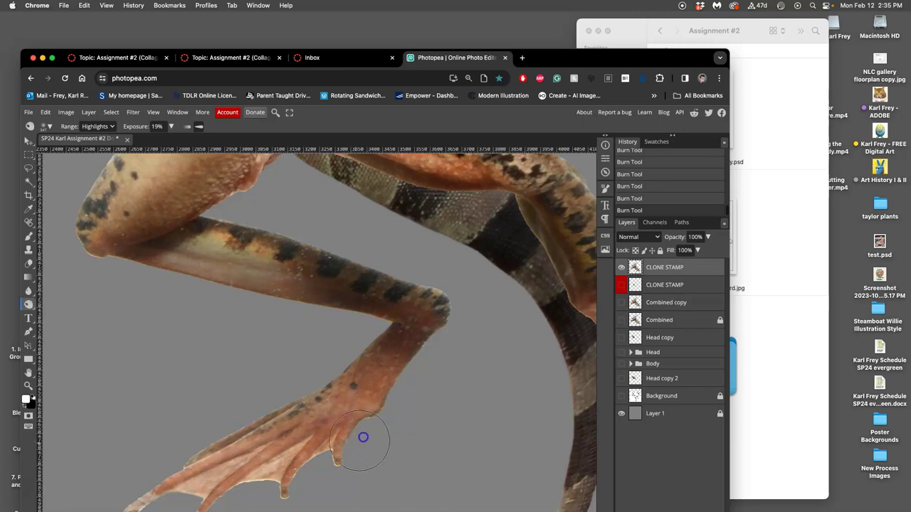
{"action": "mouse_move", "coordinate": [296, 381]}
{"action": "left_mouse_down"}
{"action": "mouse_move", "coordinate": [311, 400]}
{"action": "mouse_move", "coordinate": [317, 451]}
{"action": "mouse_move", "coordinate": [275, 491]}
{"action": "mouse_move", "coordinate": [254, 480]}
{"action": "left_mouse_up"}
{"action": "left_click", "coordinate": [309, 467]}
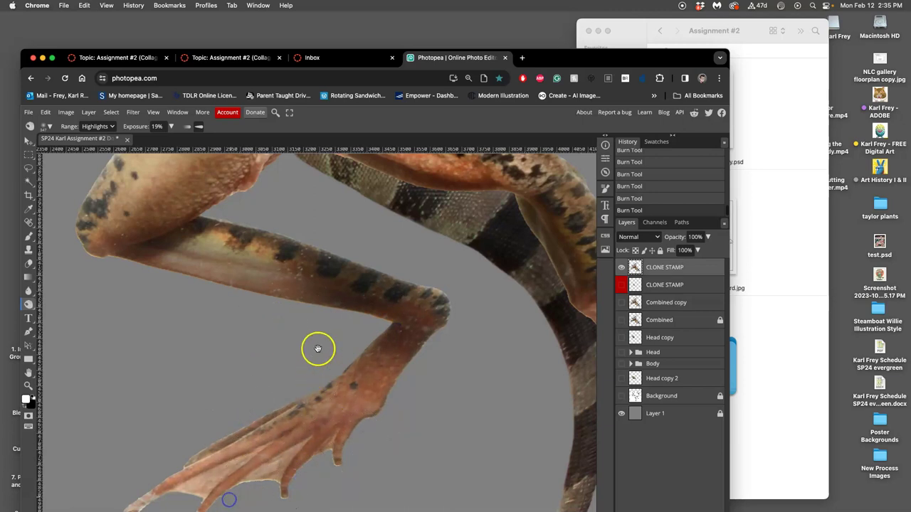
Step: Burn the highlights along both upper legs and the hip
{"action": "scroll", "coordinate": [305, 342], "scroll_direction": "up", "scroll_amount": 2}
{"action": "mouse_move", "coordinate": [277, 279]}
{"action": "left_mouse_down"}
{"action": "mouse_move", "coordinate": [248, 261]}
{"action": "mouse_move", "coordinate": [264, 244]}
{"action": "mouse_move", "coordinate": [242, 262]}
{"action": "mouse_move", "coordinate": [318, 213]}
{"action": "mouse_move", "coordinate": [362, 227]}
{"action": "mouse_move", "coordinate": [297, 213]}
{"action": "mouse_move", "coordinate": [377, 248]}
{"action": "mouse_move", "coordinate": [320, 224]}
{"action": "left_mouse_up"}
{"action": "mouse_move", "coordinate": [457, 283]}
{"action": "left_mouse_down"}
{"action": "mouse_move", "coordinate": [490, 301]}
{"action": "mouse_move", "coordinate": [517, 299]}
{"action": "mouse_move", "coordinate": [511, 292]}
{"action": "mouse_move", "coordinate": [522, 333]}
{"action": "mouse_move", "coordinate": [561, 382]}
{"action": "left_mouse_up"}
{"action": "scroll", "coordinate": [555, 370], "scroll_direction": "down", "scroll_amount": 4}
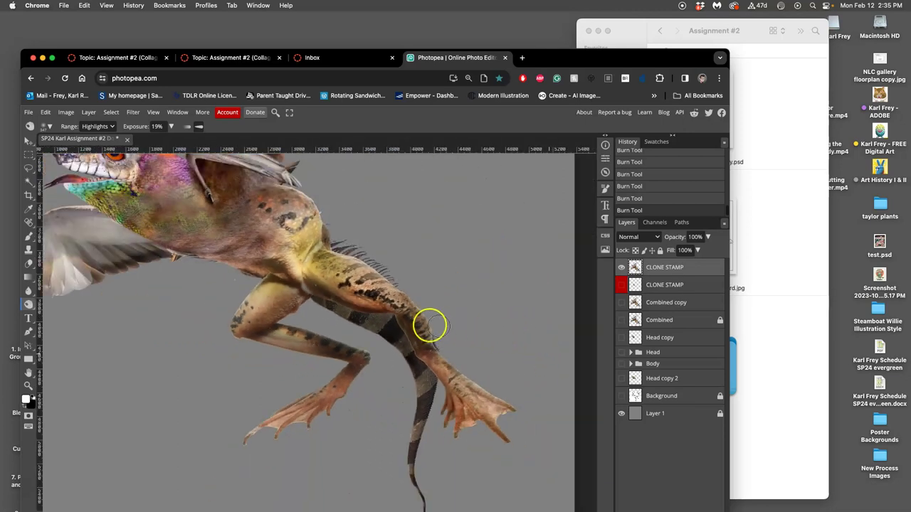
{"action": "mouse_move", "coordinate": [288, 273]}
{"action": "left_mouse_down"}
{"action": "mouse_move", "coordinate": [278, 245]}
{"action": "mouse_move", "coordinate": [318, 260]}
{"action": "mouse_move", "coordinate": [300, 270]}
{"action": "mouse_move", "coordinate": [388, 305]}
{"action": "left_mouse_up"}
{"action": "left_click", "coordinate": [288, 288]}
{"action": "mouse_move", "coordinate": [323, 286]}
{"action": "left_mouse_down"}
{"action": "mouse_move", "coordinate": [283, 274]}
{"action": "mouse_move", "coordinate": [337, 256]}
{"action": "mouse_move", "coordinate": [284, 275]}
{"action": "mouse_move", "coordinate": [207, 256]}
{"action": "mouse_move", "coordinate": [228, 254]}
{"action": "mouse_move", "coordinate": [210, 261]}
{"action": "mouse_move", "coordinate": [229, 255]}
{"action": "mouse_move", "coordinate": [306, 300]}
{"action": "mouse_move", "coordinate": [298, 307]}
{"action": "mouse_move", "coordinate": [229, 292]}
{"action": "mouse_move", "coordinate": [201, 271]}
{"action": "mouse_move", "coordinate": [239, 288]}
{"action": "mouse_move", "coordinate": [192, 292]}
{"action": "mouse_move", "coordinate": [195, 306]}
{"action": "mouse_move", "coordinate": [157, 320]}
{"action": "left_mouse_up"}
{"action": "mouse_move", "coordinate": [366, 242]}
{"action": "left_mouse_down"}
{"action": "mouse_move", "coordinate": [391, 285]}
{"action": "mouse_move", "coordinate": [393, 318]}
{"action": "left_mouse_up"}
Step: Darken the highlights on the creature's jaw and on the cheek behind the eye
{"action": "left_click_drag", "start_coordinate": [206, 296], "coordinate": [184, 284]}
{"action": "left_click_drag", "start_coordinate": [255, 286], "coordinate": [262, 297]}
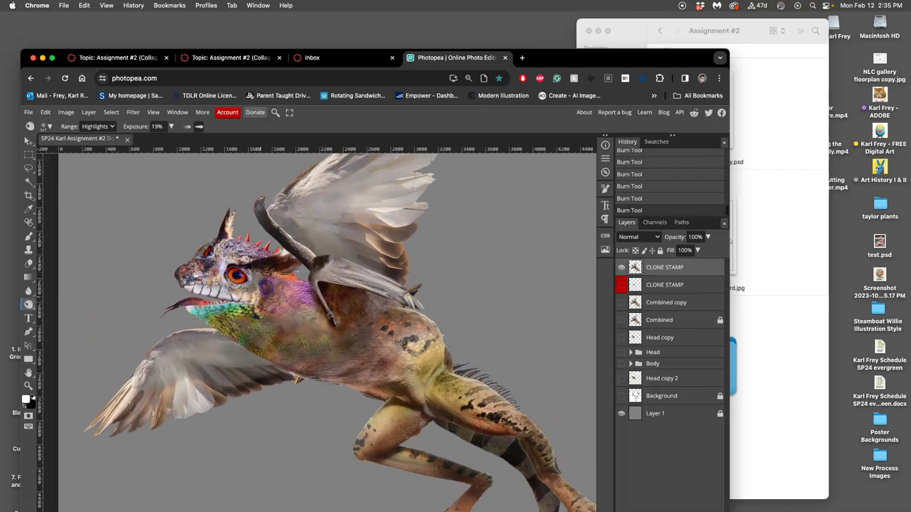
{"action": "mouse_move", "coordinate": [264, 278]}
{"action": "left_mouse_down"}
{"action": "mouse_move", "coordinate": [220, 257]}
{"action": "mouse_move", "coordinate": [228, 248]}
{"action": "mouse_move", "coordinate": [258, 257]}
{"action": "left_mouse_up"}
Step: Burn the highlights across the shoulder, back, hip and flank
{"action": "key", "text": "space"}
{"action": "left_click_drag", "start_coordinate": [362, 349], "coordinate": [319, 327]}
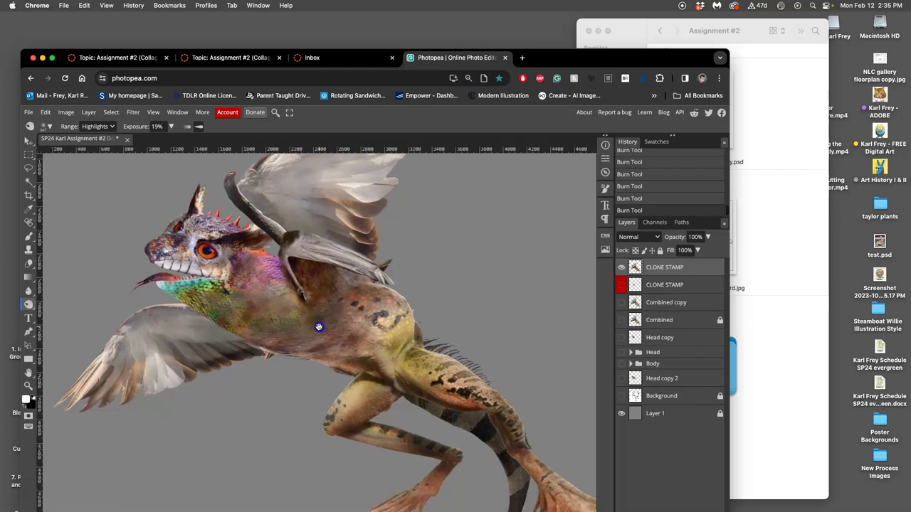
{"action": "left_click", "coordinate": [346, 283]}
{"action": "left_click_drag", "start_coordinate": [359, 279], "coordinate": [329, 287]}
{"action": "left_click", "coordinate": [338, 279]}
{"action": "left_click", "coordinate": [391, 336]}
{"action": "left_click_drag", "start_coordinate": [395, 303], "coordinate": [368, 284]}
{"action": "mouse_move", "coordinate": [398, 320]}
{"action": "left_mouse_down"}
{"action": "mouse_move", "coordinate": [376, 318]}
{"action": "mouse_move", "coordinate": [396, 350]}
{"action": "left_mouse_up"}
{"action": "left_click", "coordinate": [418, 352]}
{"action": "mouse_move", "coordinate": [381, 318]}
{"action": "left_mouse_down"}
{"action": "mouse_move", "coordinate": [423, 389]}
{"action": "mouse_move", "coordinate": [406, 325]}
{"action": "mouse_move", "coordinate": [441, 375]}
{"action": "mouse_move", "coordinate": [394, 371]}
{"action": "mouse_move", "coordinate": [338, 323]}
{"action": "left_mouse_up"}
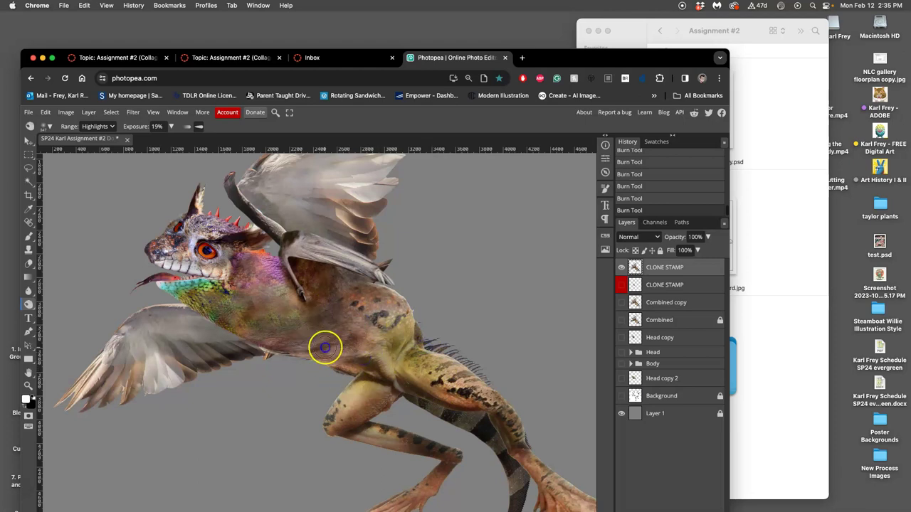
Step: Show the original CLONE STAMP and Combined copy layers and toggle the merged layer to compare before and after shading
{"action": "left_click", "coordinate": [621, 266]}
{"action": "left_click", "coordinate": [620, 267]}
{"action": "left_click", "coordinate": [621, 268]}
{"action": "left_click", "coordinate": [622, 268]}
{"action": "left_click", "coordinate": [622, 268]}
{"action": "left_click", "coordinate": [622, 267]}
{"action": "key", "text": "super+minus"}
{"action": "key", "text": "super+minus"}
{"action": "left_click", "coordinate": [622, 267]}
{"action": "left_click", "coordinate": [621, 268]}
{"action": "left_click", "coordinate": [621, 267]}
{"action": "left_click", "coordinate": [621, 268]}
{"action": "left_click", "coordinate": [621, 266]}
{"action": "left_click", "coordinate": [621, 267]}
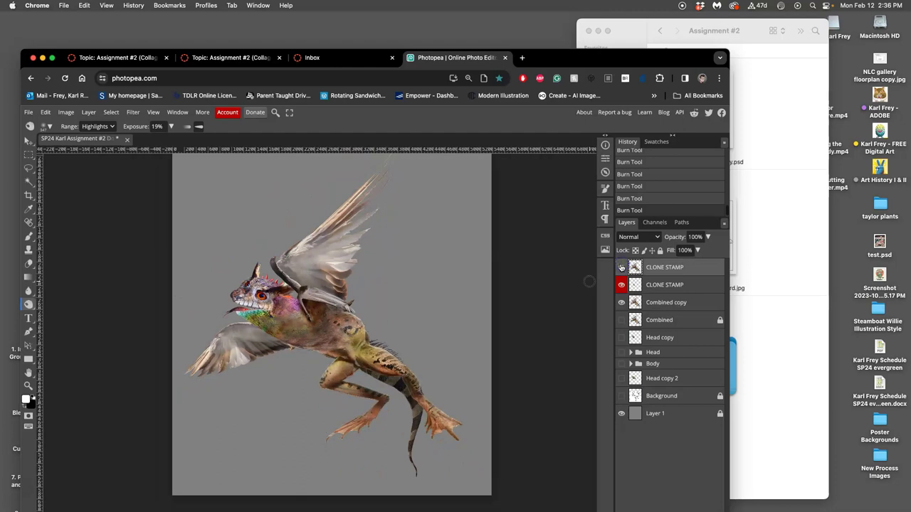
{"action": "left_click", "coordinate": [644, 272]}
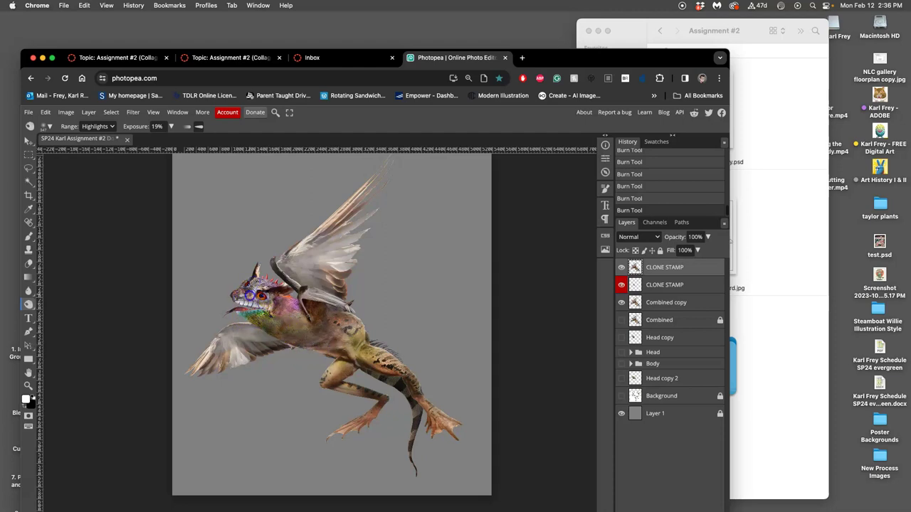
Step: Touch up the lower neck, belly edge and bent leg's thigh with the Burn tool
{"action": "left_click", "coordinate": [278, 330]}
{"action": "left_click", "coordinate": [307, 352]}
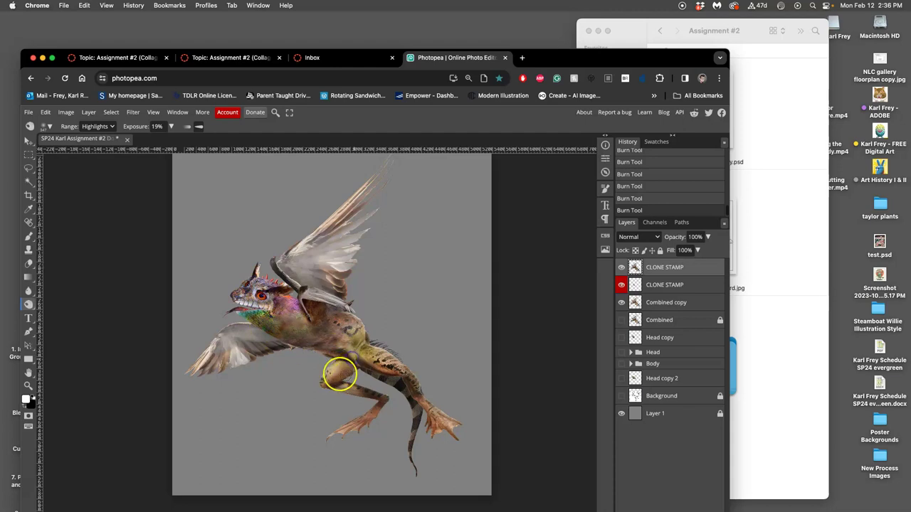
{"action": "left_click_drag", "start_coordinate": [333, 368], "coordinate": [336, 372]}
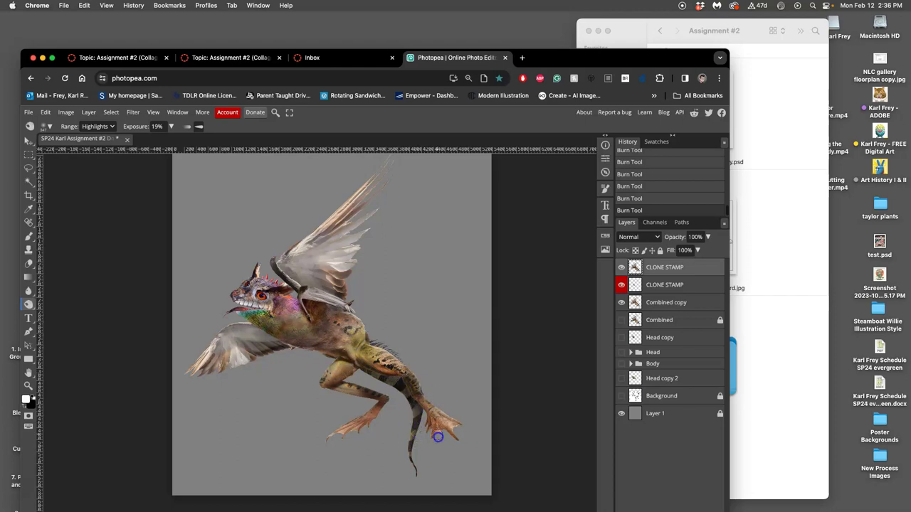
Step: Burn the highlights where the lower wing meets the belly and along the folded arm of the raised wing
{"action": "left_click", "coordinate": [415, 386]}
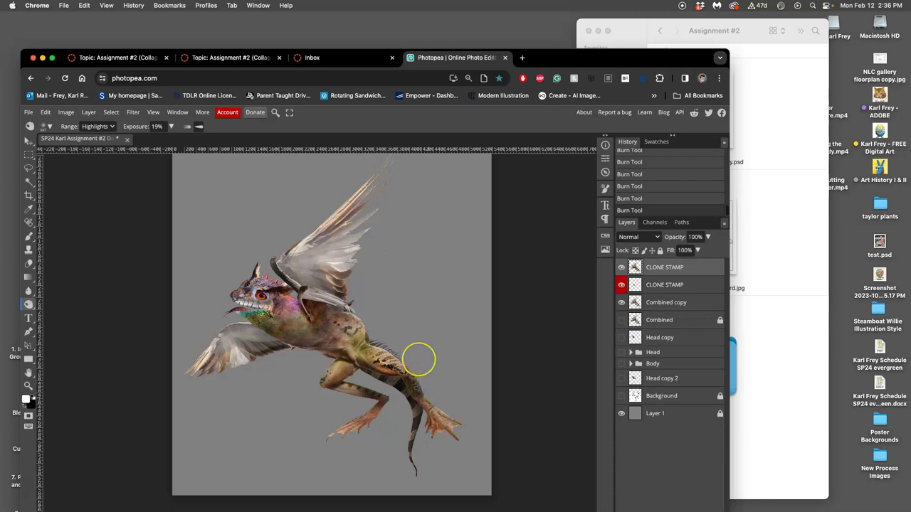
{"action": "scroll", "coordinate": [420, 363], "scroll_direction": "up", "scroll_amount": 5}
{"action": "mouse_move", "coordinate": [419, 284]}
{"action": "left_mouse_down"}
{"action": "mouse_move", "coordinate": [445, 306]}
{"action": "mouse_move", "coordinate": [424, 270]}
{"action": "mouse_move", "coordinate": [444, 294]}
{"action": "mouse_move", "coordinate": [392, 257]}
{"action": "mouse_move", "coordinate": [439, 296]}
{"action": "mouse_move", "coordinate": [461, 347]}
{"action": "mouse_move", "coordinate": [486, 367]}
{"action": "mouse_move", "coordinate": [436, 350]}
{"action": "mouse_move", "coordinate": [482, 365]}
{"action": "left_mouse_up"}
{"action": "left_click", "coordinate": [403, 266]}
{"action": "left_click", "coordinate": [483, 368]}
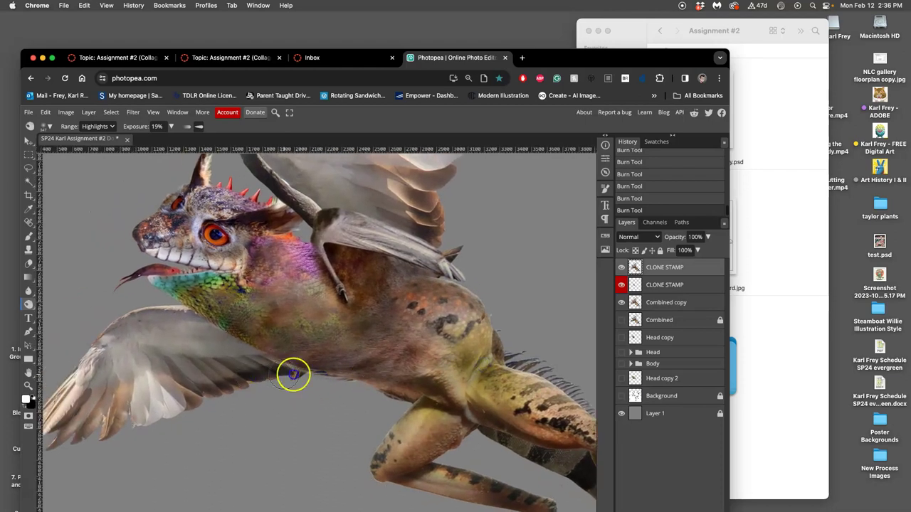
{"action": "mouse_move", "coordinate": [283, 370]}
{"action": "left_mouse_down"}
{"action": "mouse_move", "coordinate": [311, 374]}
{"action": "mouse_move", "coordinate": [310, 366]}
{"action": "left_mouse_up"}
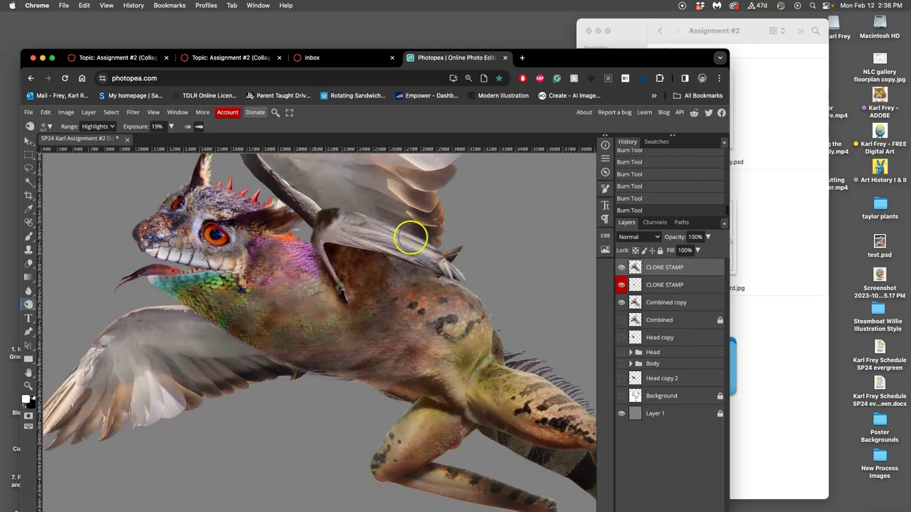
{"action": "mouse_move", "coordinate": [381, 245]}
{"action": "left_mouse_down"}
{"action": "mouse_move", "coordinate": [349, 243]}
{"action": "mouse_move", "coordinate": [392, 249]}
{"action": "mouse_move", "coordinate": [386, 239]}
{"action": "mouse_move", "coordinate": [317, 242]}
{"action": "mouse_move", "coordinate": [346, 285]}
{"action": "mouse_move", "coordinate": [320, 225]}
{"action": "mouse_move", "coordinate": [365, 236]}
{"action": "mouse_move", "coordinate": [389, 230]}
{"action": "mouse_move", "coordinate": [340, 233]}
{"action": "mouse_move", "coordinate": [403, 250]}
{"action": "mouse_move", "coordinate": [413, 267]}
{"action": "mouse_move", "coordinate": [405, 267]}
{"action": "mouse_move", "coordinate": [404, 256]}
{"action": "mouse_move", "coordinate": [461, 296]}
{"action": "left_mouse_up"}
{"action": "left_click_drag", "start_coordinate": [461, 297], "coordinate": [454, 237]}
{"action": "left_click_drag", "start_coordinate": [386, 232], "coordinate": [430, 260]}
{"action": "mouse_move", "coordinate": [336, 256]}
{"action": "left_mouse_down"}
{"action": "mouse_move", "coordinate": [317, 295]}
{"action": "mouse_move", "coordinate": [253, 257]}
{"action": "mouse_move", "coordinate": [268, 254]}
{"action": "mouse_move", "coordinate": [245, 249]}
{"action": "mouse_move", "coordinate": [257, 279]}
{"action": "mouse_move", "coordinate": [272, 249]}
{"action": "mouse_move", "coordinate": [243, 273]}
{"action": "left_mouse_up"}
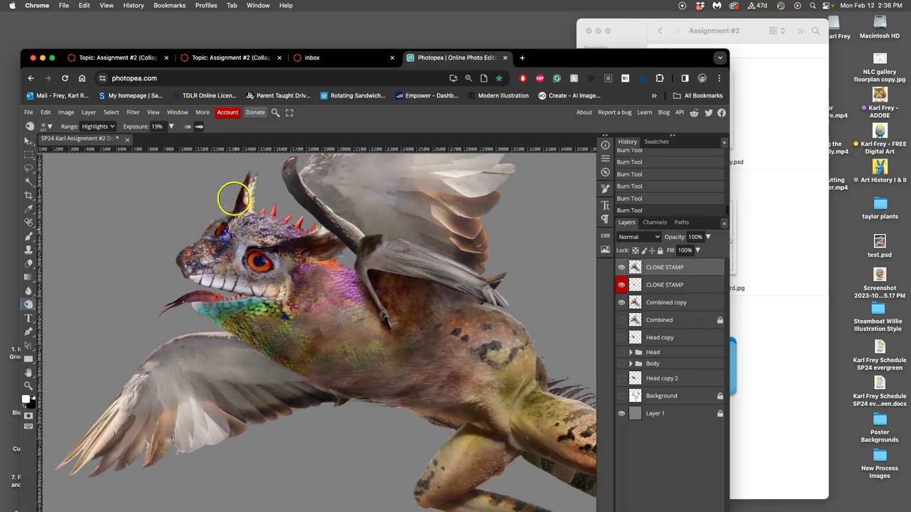
Step: Lighten the midtones around both of the creature's eyes and on its flank with the Dodge tool
{"action": "left_click", "coordinate": [29, 303]}
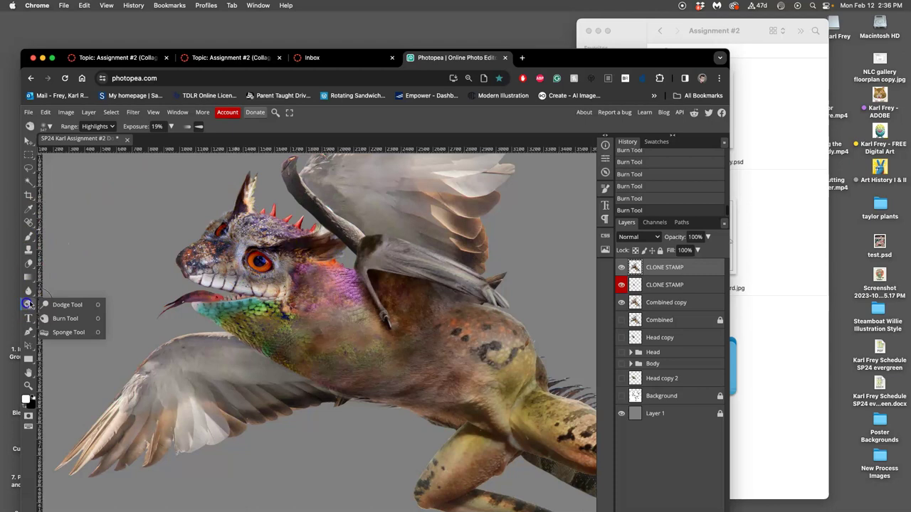
{"action": "left_click", "coordinate": [54, 301]}
{"action": "left_click", "coordinate": [239, 265]}
{"action": "left_click_drag", "start_coordinate": [240, 265], "coordinate": [262, 260]}
{"action": "left_click", "coordinate": [284, 264]}
{"action": "left_click_drag", "start_coordinate": [226, 234], "coordinate": [217, 232]}
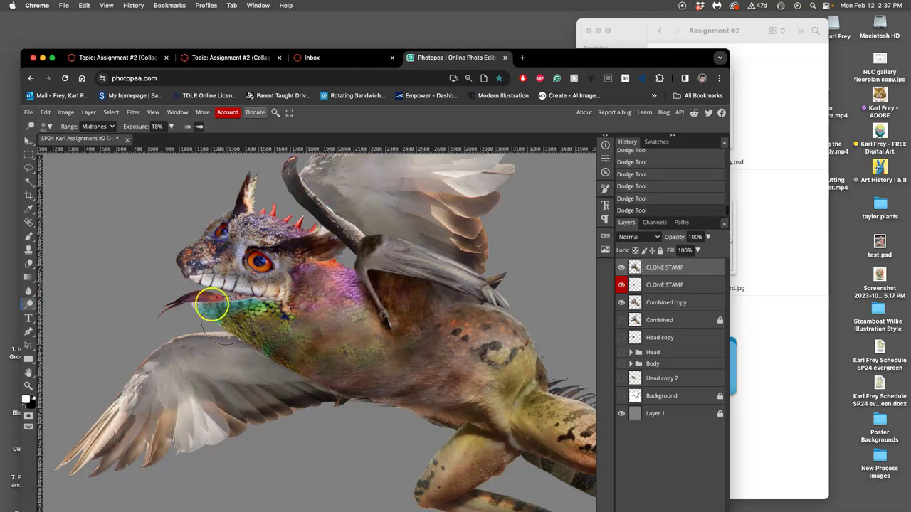
{"action": "left_click", "coordinate": [422, 343]}
{"action": "left_click_drag", "start_coordinate": [420, 348], "coordinate": [413, 335]}
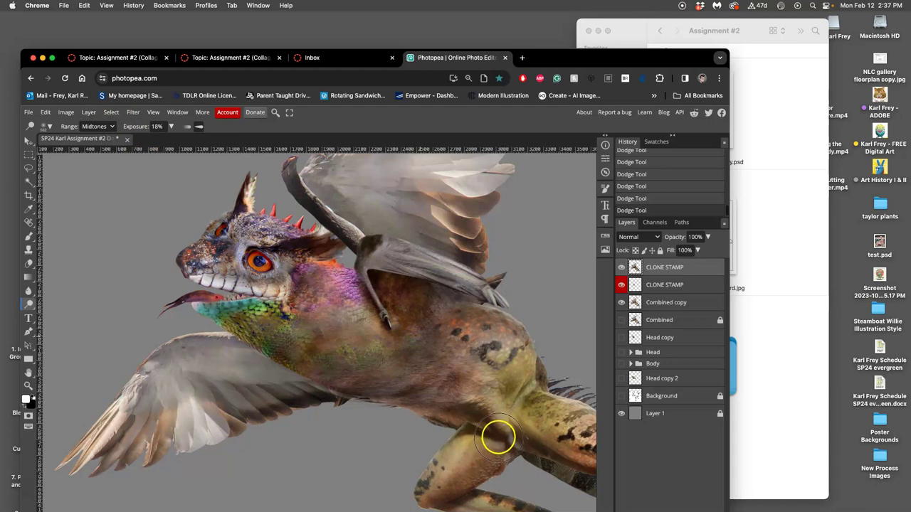
Step: Select the merged CLONE STAMP layer and hide the original CLONE STAMP and Combined copy layers beneath it
{"action": "key", "text": "super+minus"}
{"action": "key", "text": "super+minus"}
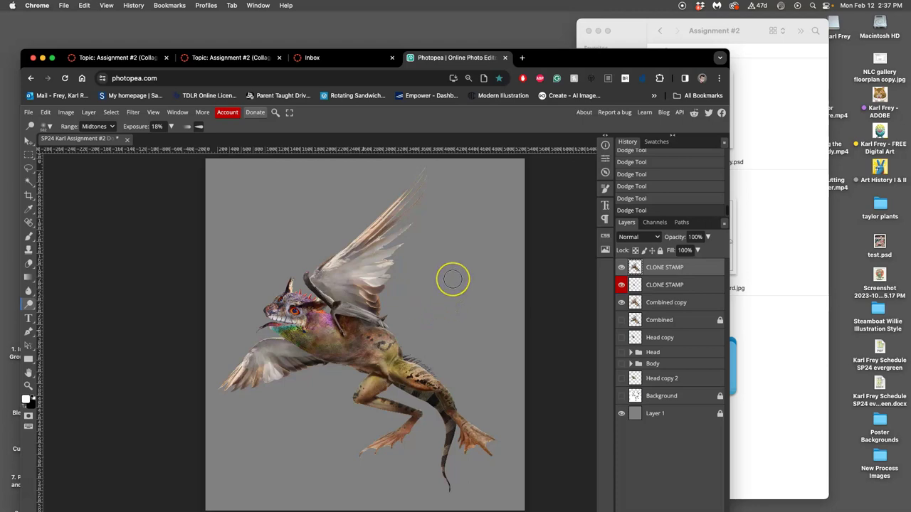
{"action": "mouse_move", "coordinate": [445, 275]}
{"action": "left_mouse_down"}
{"action": "mouse_move", "coordinate": [445, 250]}
{"action": "mouse_move", "coordinate": [425, 283]}
{"action": "mouse_move", "coordinate": [357, 274]}
{"action": "left_mouse_up"}
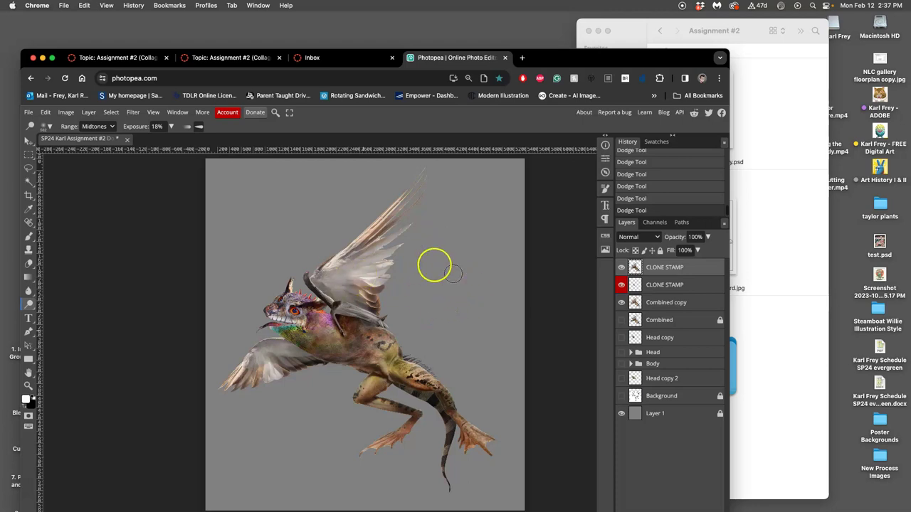
{"action": "scroll", "coordinate": [469, 266], "scroll_direction": "down", "scroll_amount": 2}
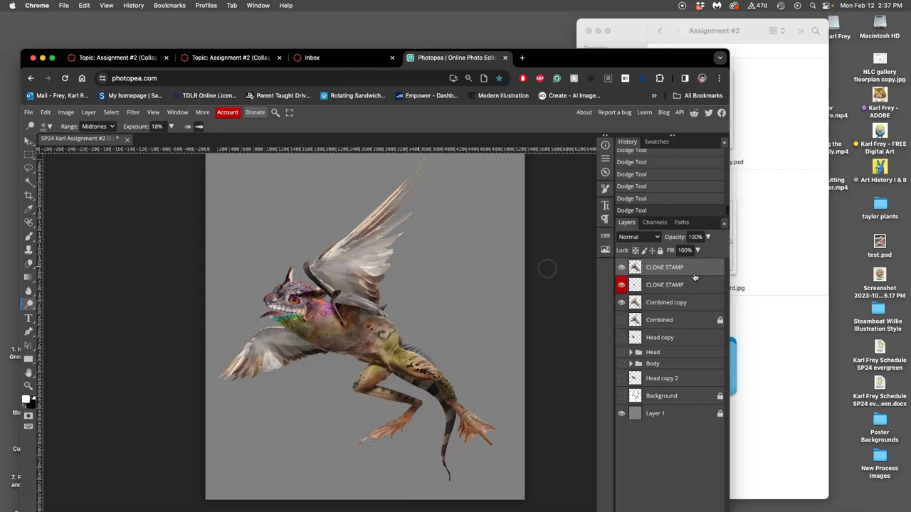
{"action": "left_click", "coordinate": [660, 266]}
{"action": "left_click", "coordinate": [621, 285]}
Step: Select the empty area around the creature with a contiguous Magic Wand, including the enclosed gap between the ear and the wing
{"action": "left_click", "coordinate": [30, 182]}
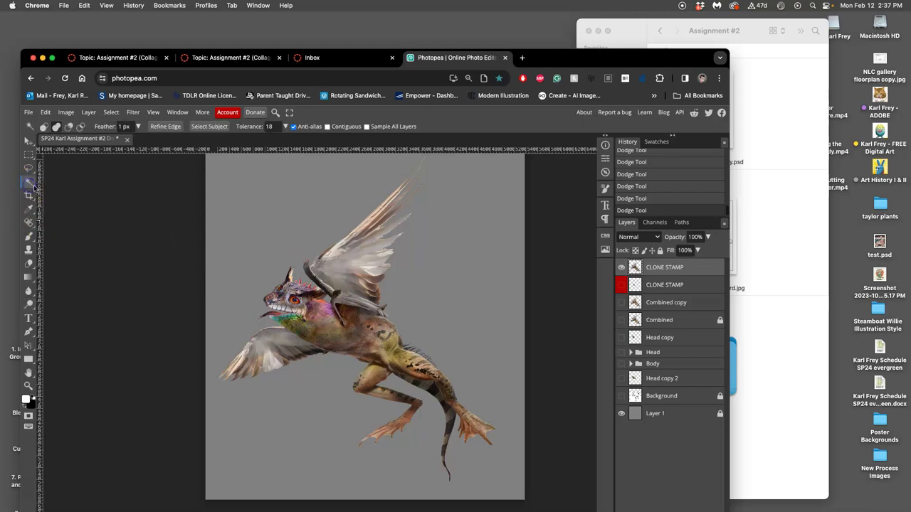
{"action": "left_click", "coordinate": [328, 127]}
{"action": "left_click", "coordinate": [319, 223]}
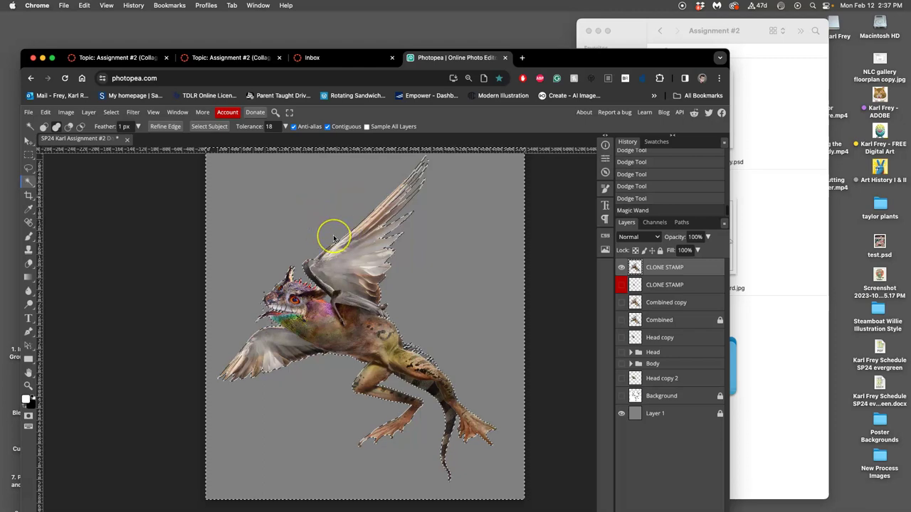
{"action": "key", "text": "super+plus"}
{"action": "key", "text": "super+plus"}
{"action": "key", "text": "super+plus"}
{"action": "key", "text": "super+plus"}
{"action": "key", "text": "super+plus"}
{"action": "left_click_drag", "start_coordinate": [338, 239], "coordinate": [331, 431]}
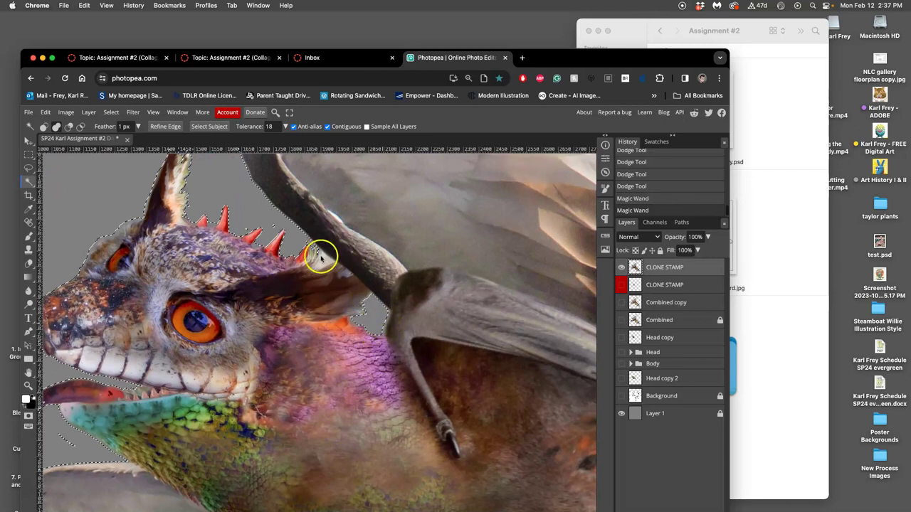
Step: Inspect the selection edge around the head, lower wing, legs, tail, back spines and upper wing for stray pixels or gaps
{"action": "left_click_drag", "start_coordinate": [268, 382], "coordinate": [393, 299]}
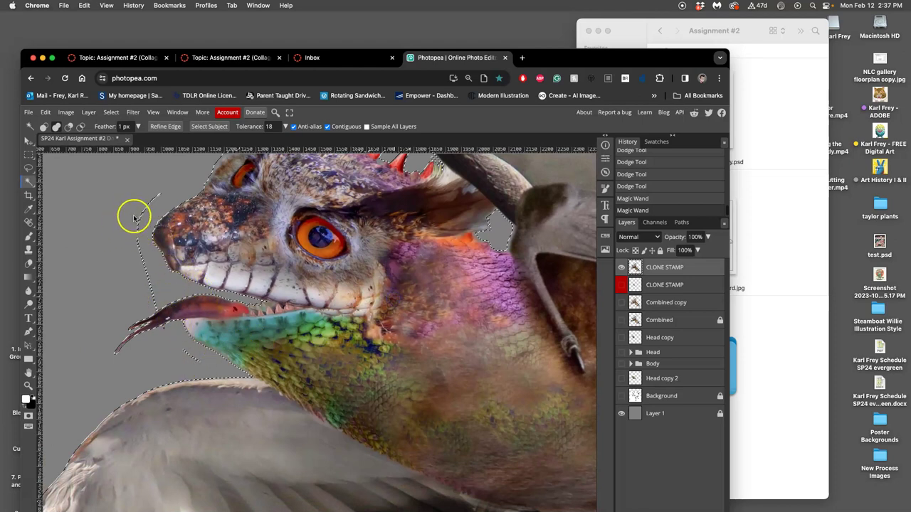
{"action": "left_click_drag", "start_coordinate": [259, 409], "coordinate": [167, 168]}
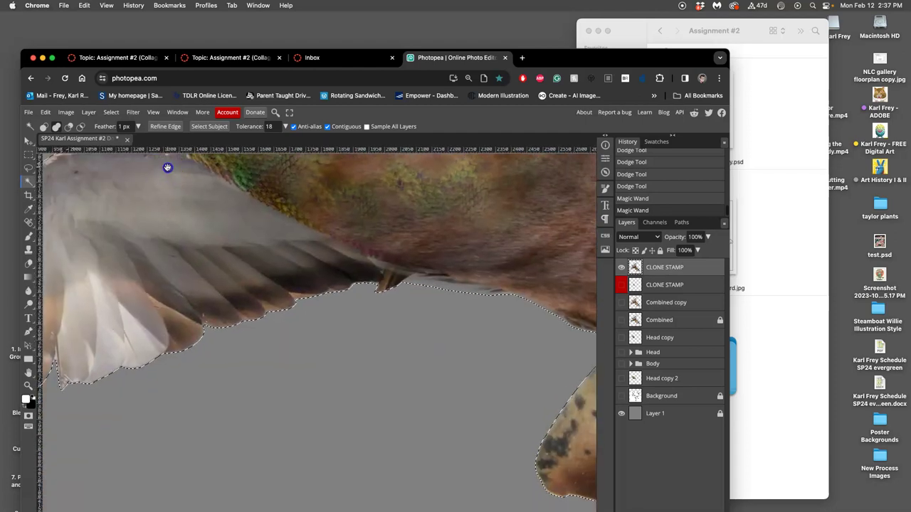
{"action": "left_click_drag", "start_coordinate": [261, 277], "coordinate": [29, 247]}
{"action": "left_click_drag", "start_coordinate": [250, 329], "coordinate": [3, 223]}
{"action": "left_click_drag", "start_coordinate": [280, 320], "coordinate": [136, 213]}
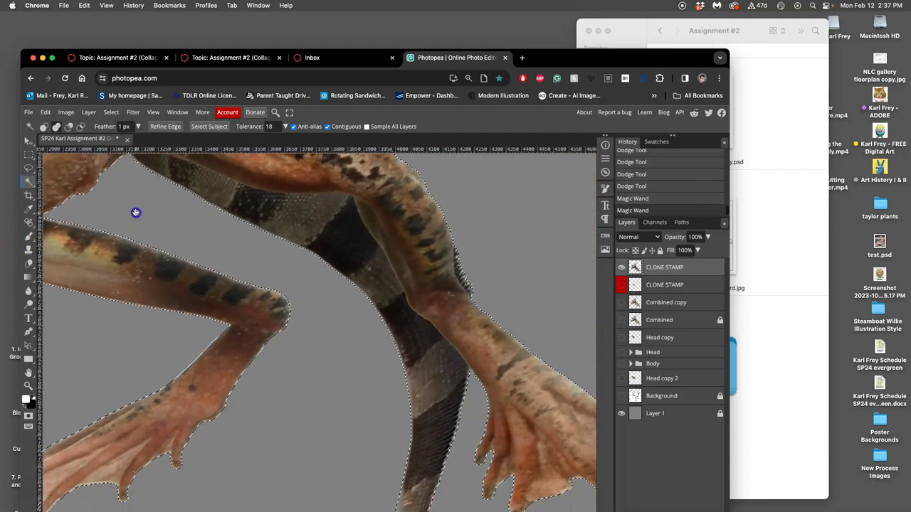
{"action": "left_click_drag", "start_coordinate": [273, 299], "coordinate": [258, 489]}
{"action": "left_click_drag", "start_coordinate": [299, 335], "coordinate": [320, 414]}
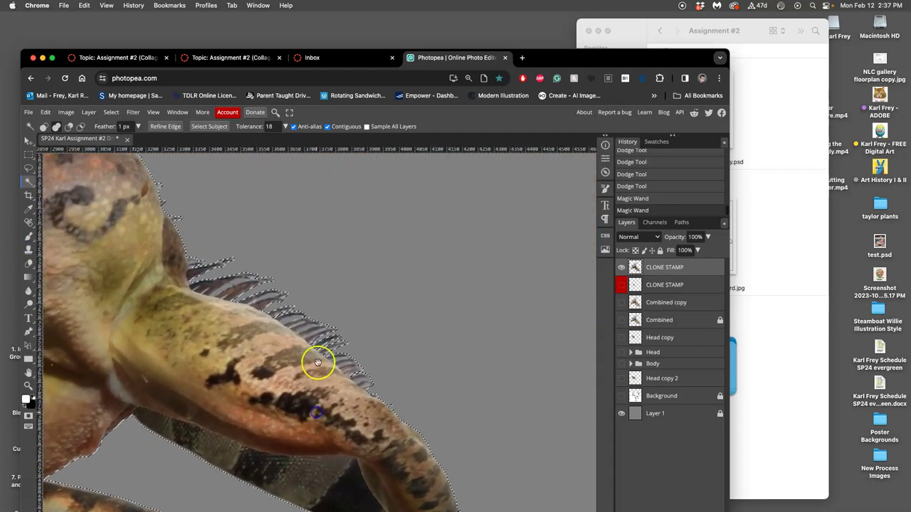
{"action": "left_click_drag", "start_coordinate": [234, 272], "coordinate": [220, 192]}
{"action": "left_click_drag", "start_coordinate": [333, 315], "coordinate": [487, 459]}
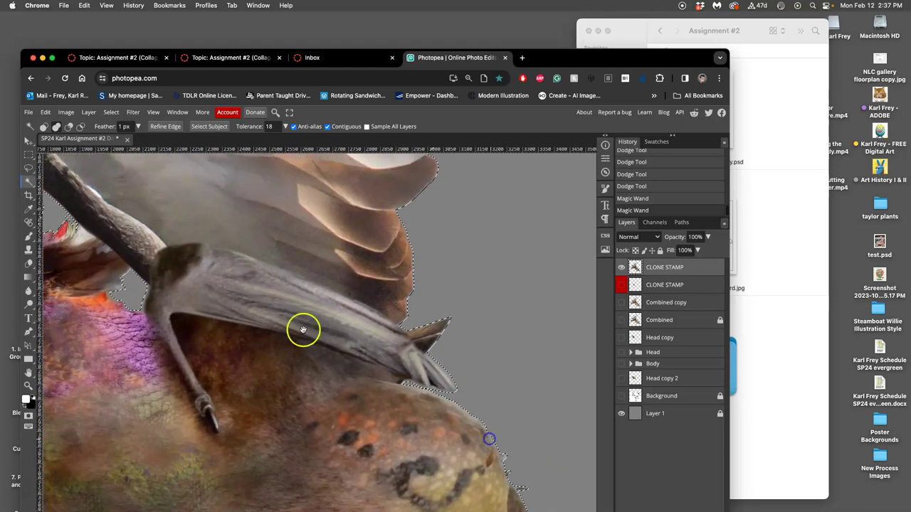